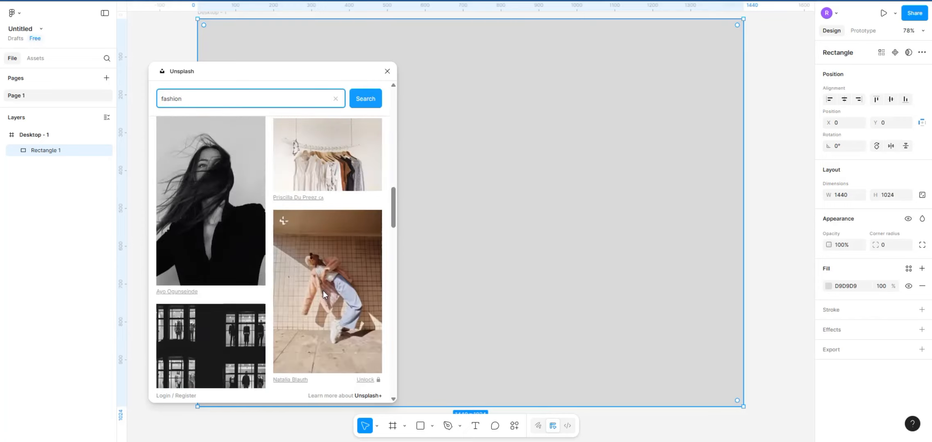
Fill the frame-sized rectangle with the Unsplash fashion photo of the woman in a red turtleneck and close the plugin.
scroll(328, 290, "down", 10)
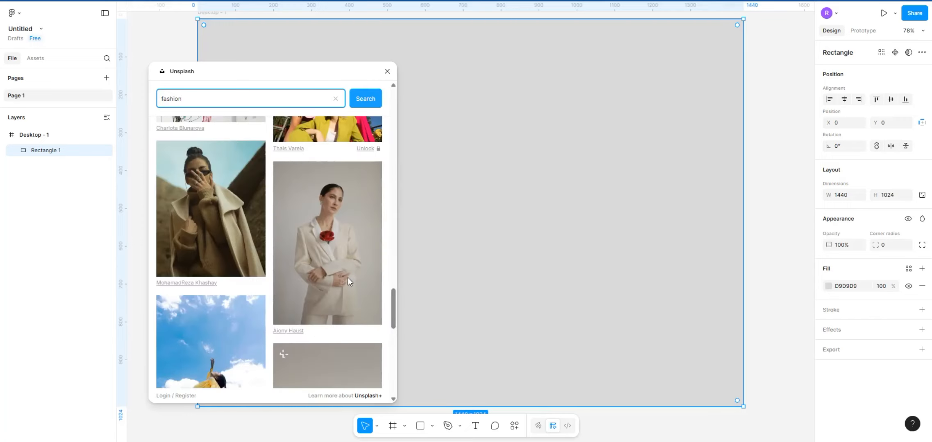
scroll(297, 271, "down", 5)
scroll(297, 273, "down", 3)
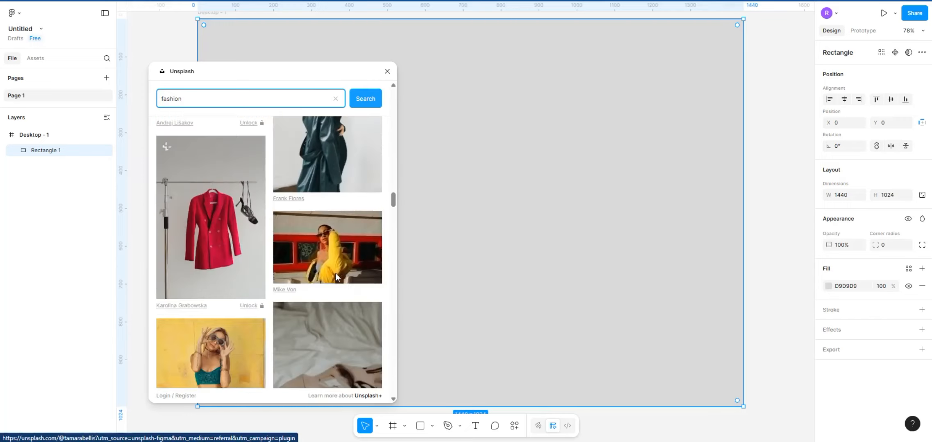
scroll(351, 249, "down", 3)
scroll(351, 254, "down", 10)
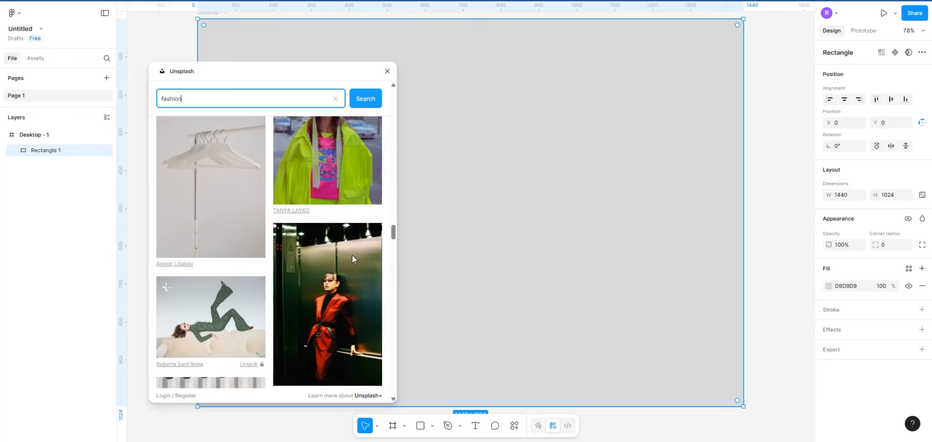
scroll(352, 262, "down", 5)
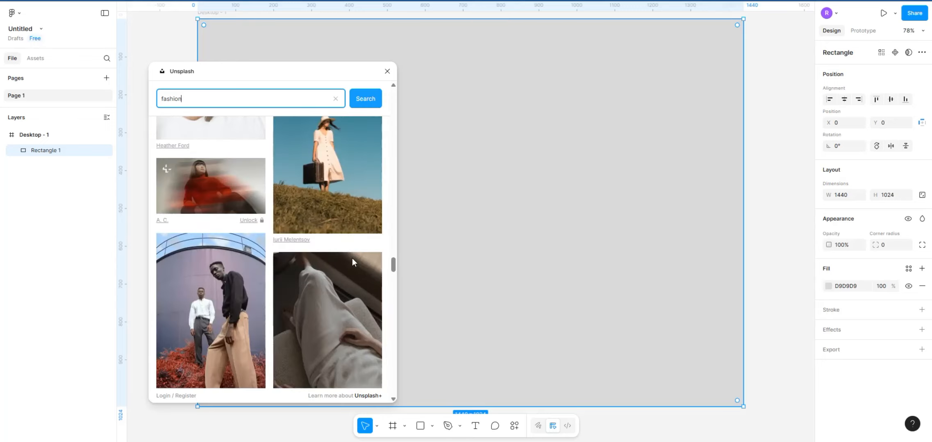
left_click(192, 177)
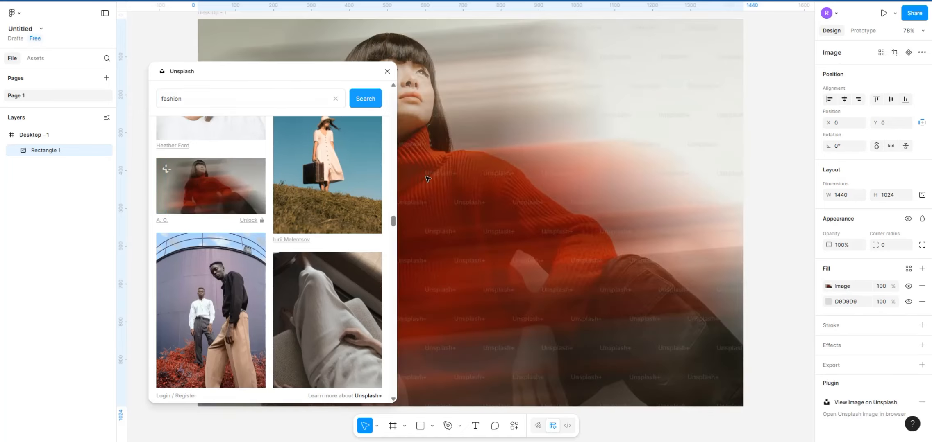
left_click(387, 71)
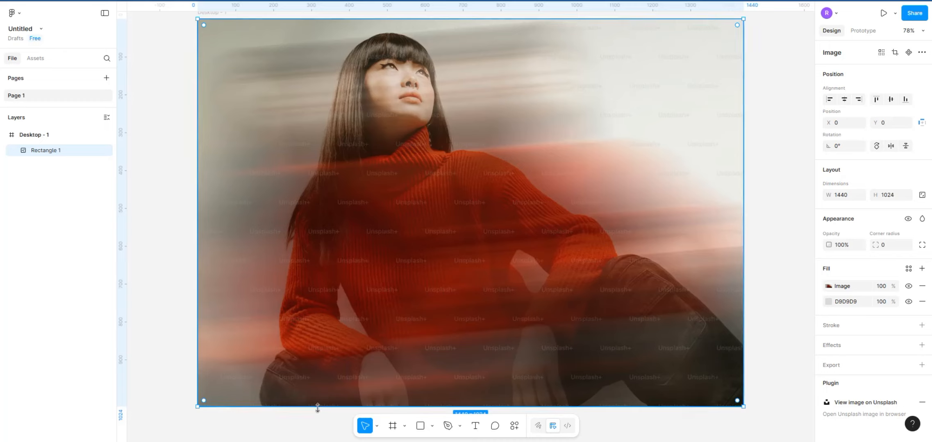
Draw a second 1440 × 1024 rectangle over the whole frame and fill it with the near-black colour 090909.
left_click(420, 426)
left_click_drag(198, 20, 743, 406)
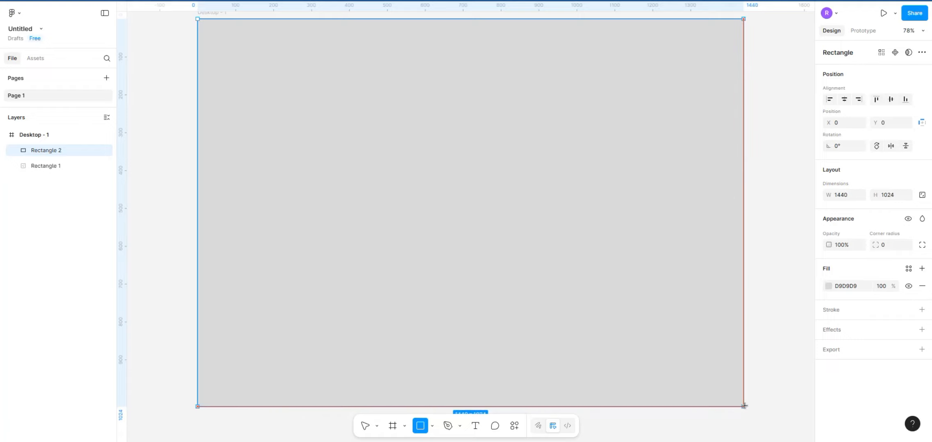
left_click(827, 286)
left_click(738, 340)
left_click_drag(740, 347, 707, 345)
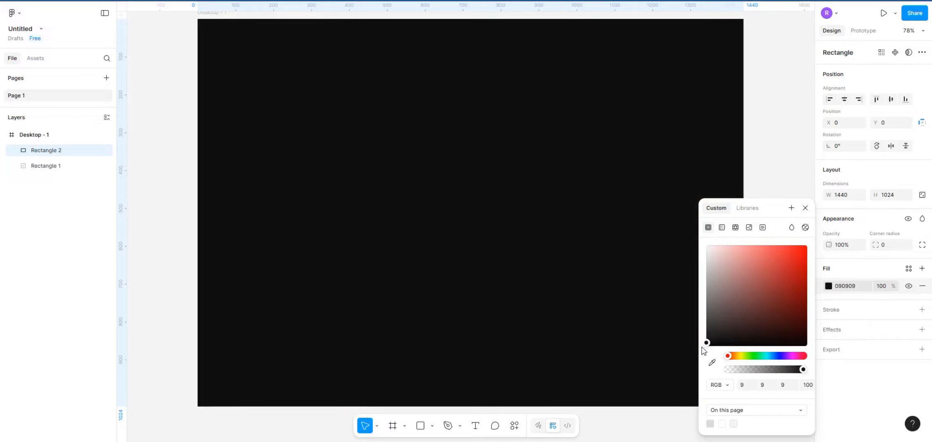
left_click(804, 209)
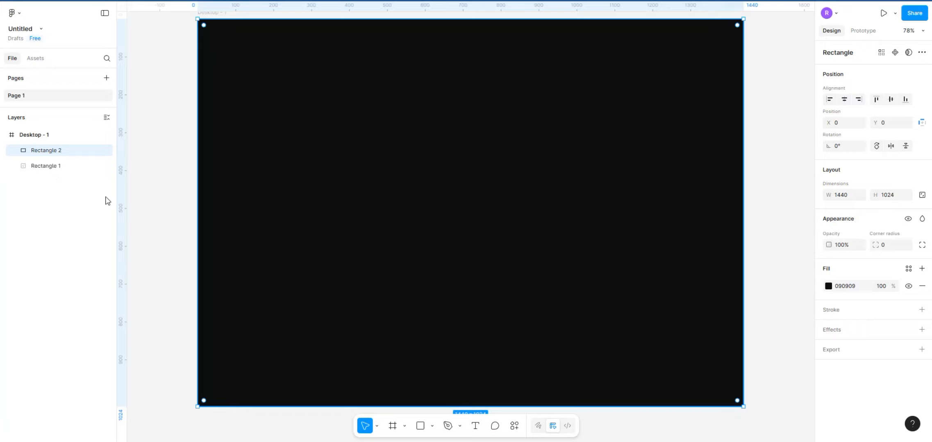
Rename the photo layer, Rectangle 1, as "Gambar 1".
left_click(50, 165)
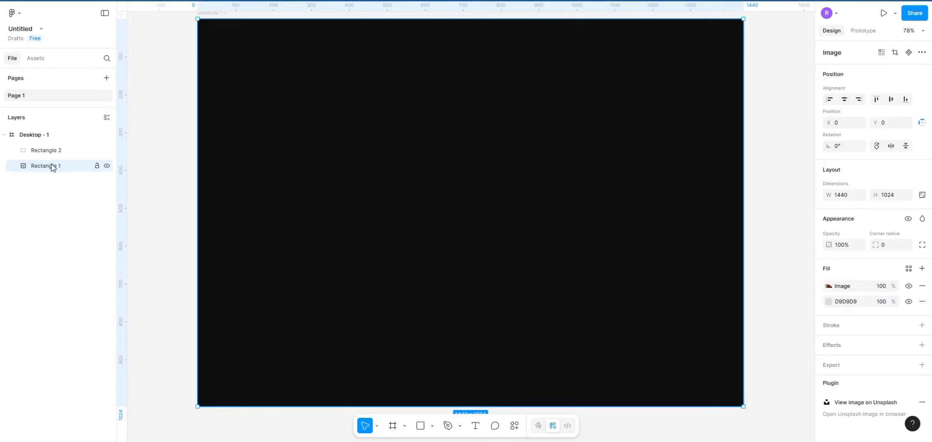
double_click(52, 165)
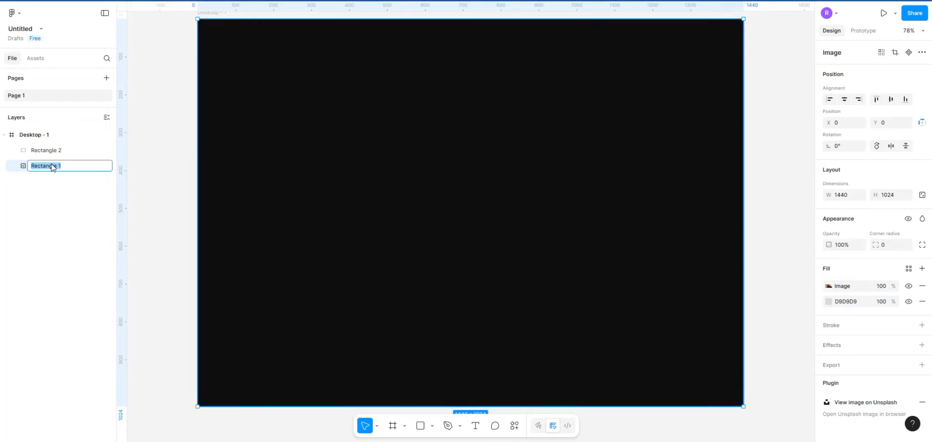
type("Gambar")
key("Return")
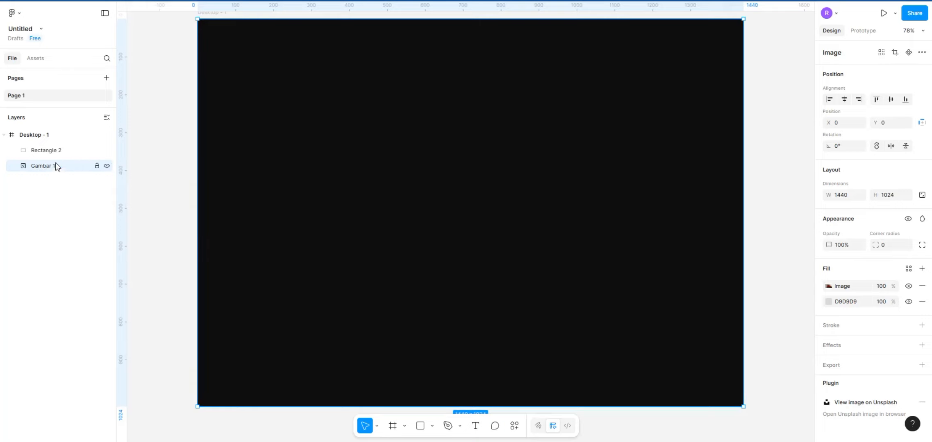
Rename the black overlay layer, Rectangle 2, as "Efek 1".
left_click(74, 153)
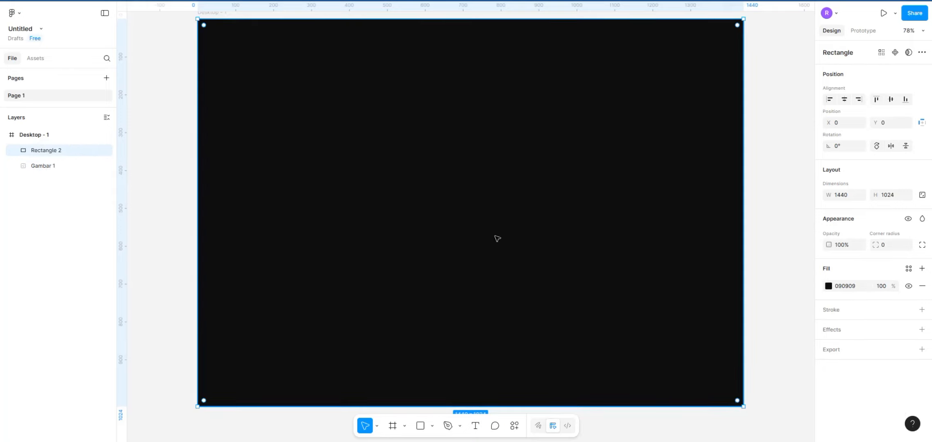
double_click(65, 150)
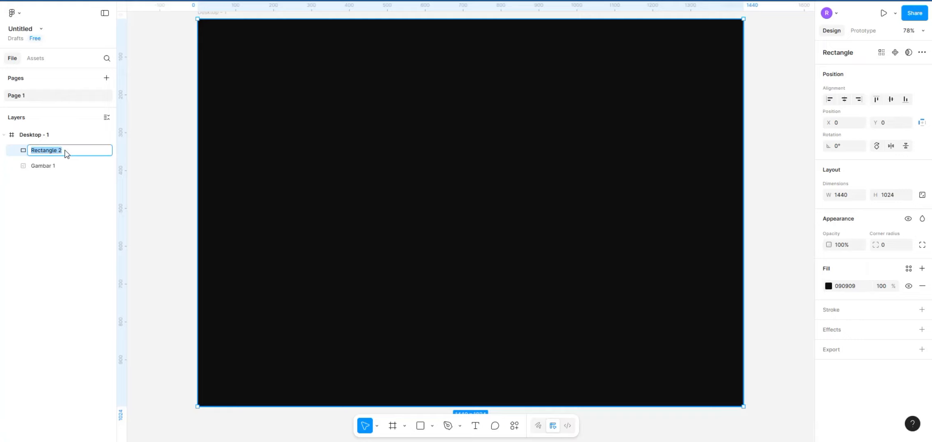
type("Efek 1")
key("Return")
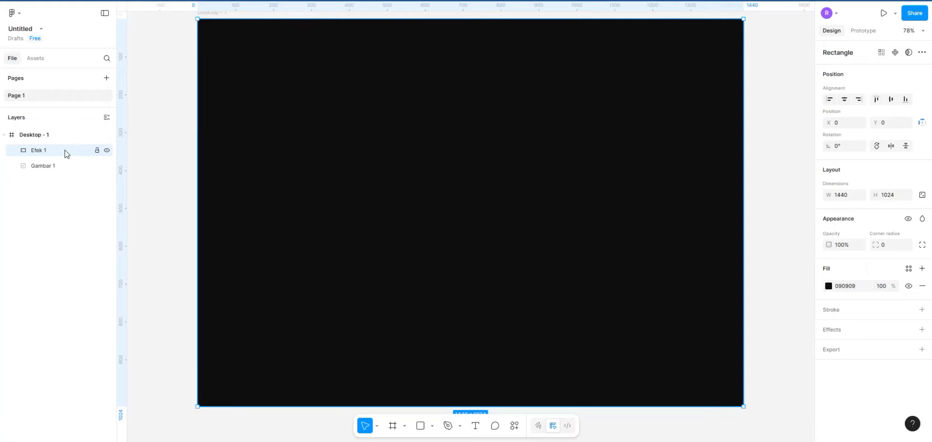
Hide the Efek 1 overlay to check the photo beneath it, and show it again.
left_click(106, 151)
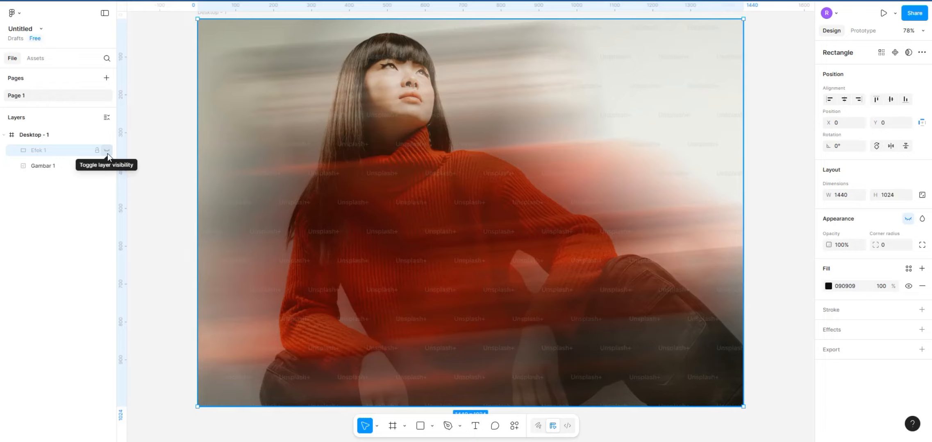
left_click(107, 154)
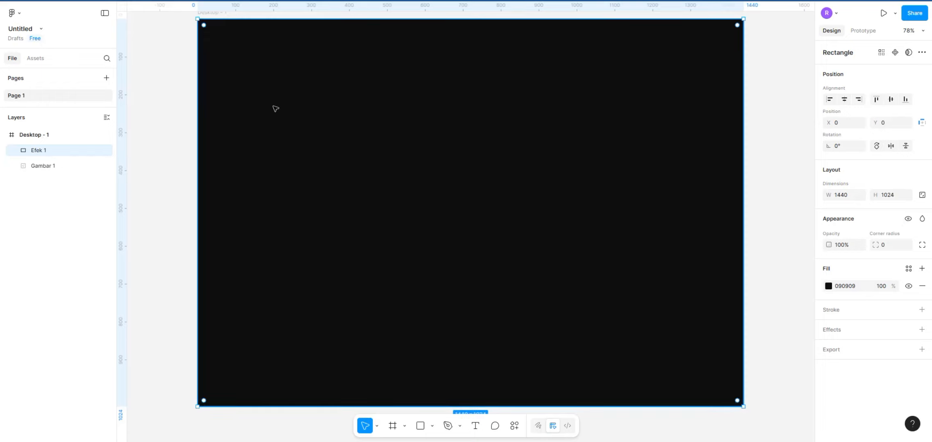
left_click(42, 168)
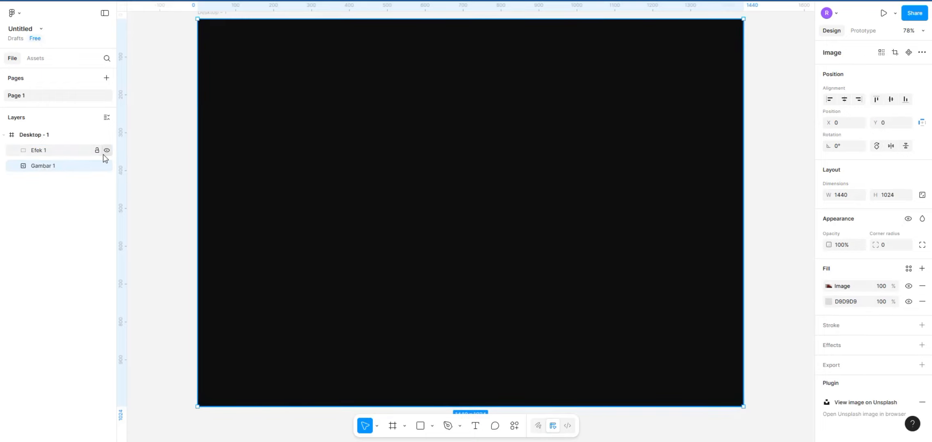
Duplicate the Efek 1 overlay layer in place.
left_click(55, 149)
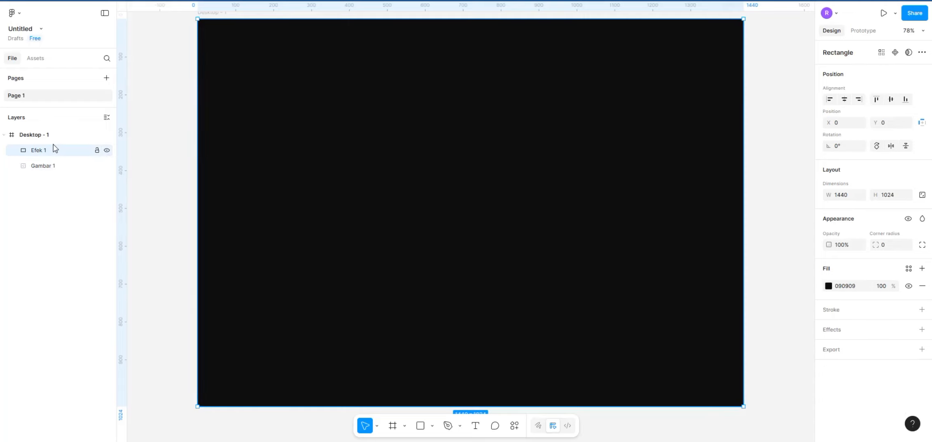
key("ctrl+d")
key("Return")
Set the Efek 2 layer to 35% opacity with the Multiply blend mode.
left_click(847, 244)
type("35")
key("Return")
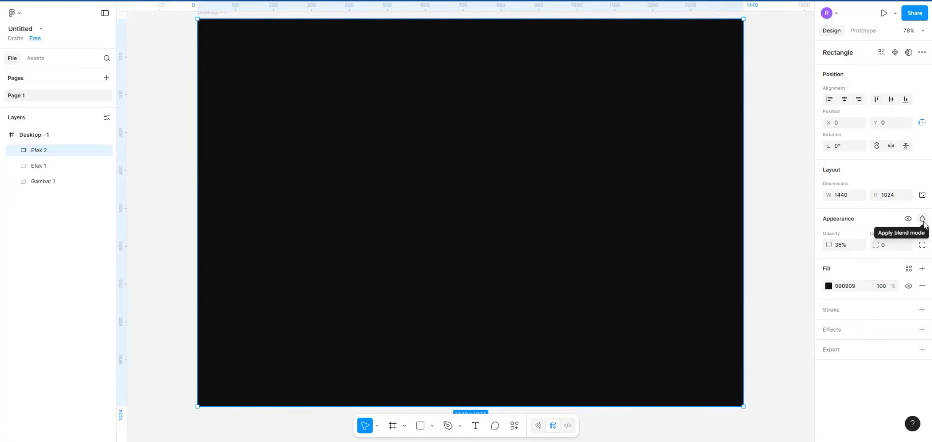
left_click(922, 219)
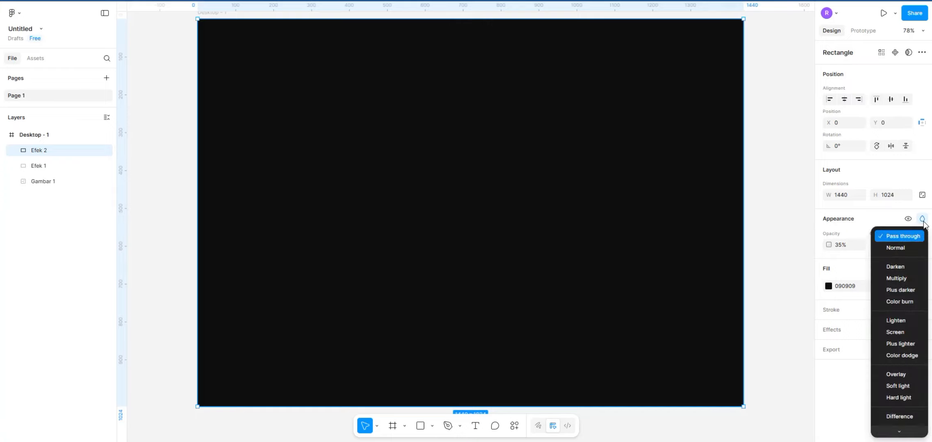
left_click(903, 279)
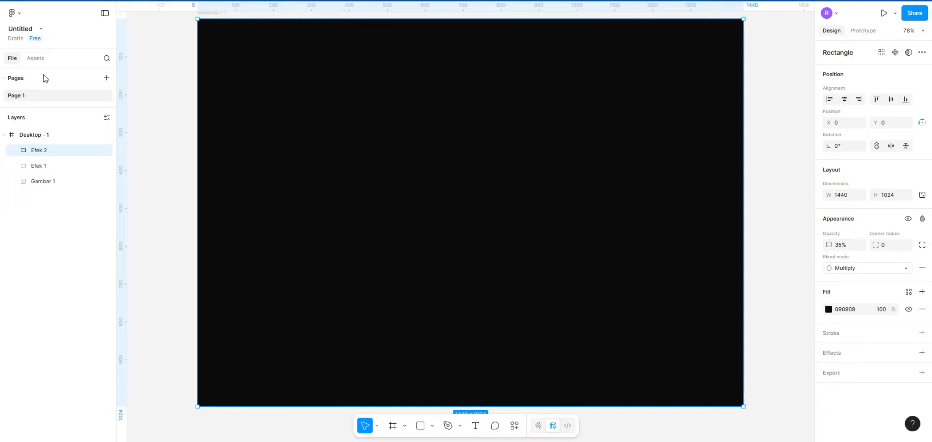
Set the Efek 1 layer to 35% opacity with the Soft light blend mode.
left_click(35, 166)
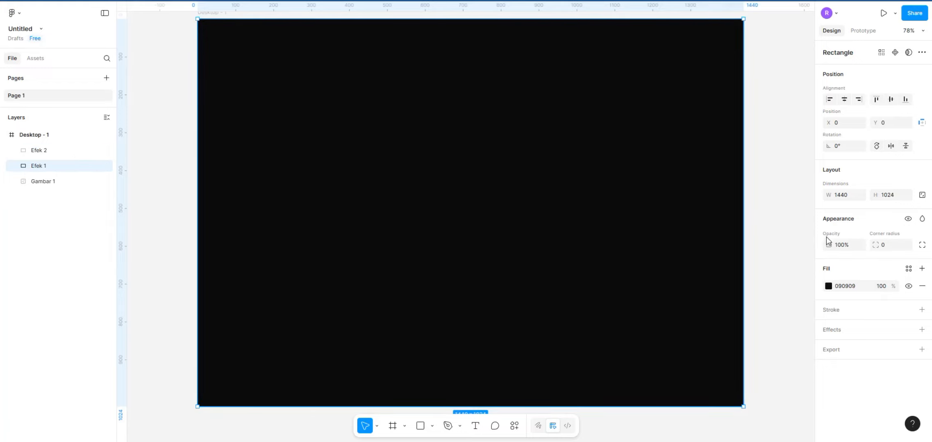
left_click(845, 246)
type("35")
left_click(922, 219)
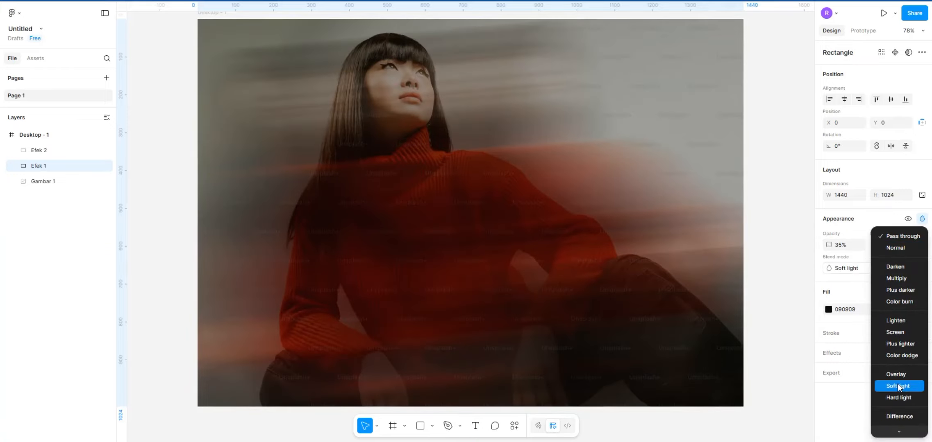
left_click(897, 386)
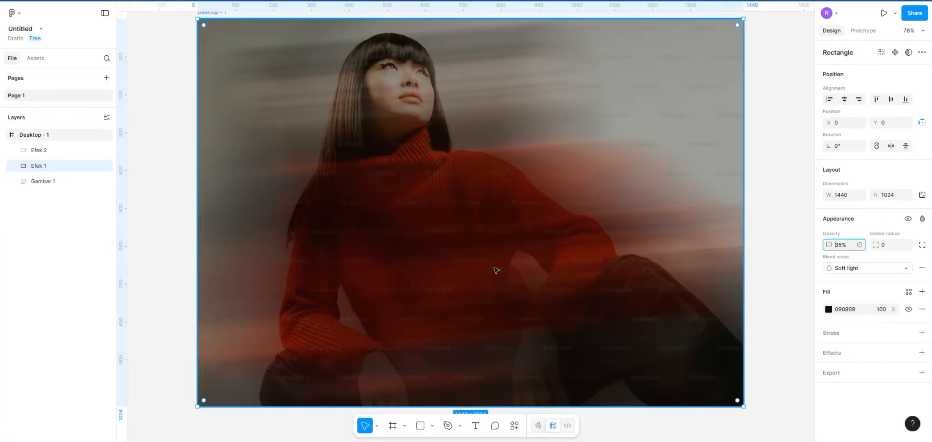
Draw a rectangle about 1455 × 566 over the lower half of the photo, above Efek 2, and fill it with 070606.
left_click(44, 152)
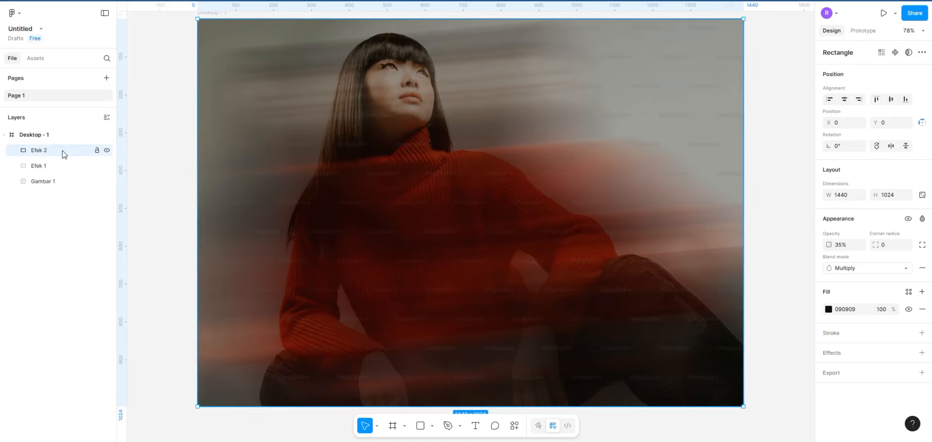
left_click(420, 427)
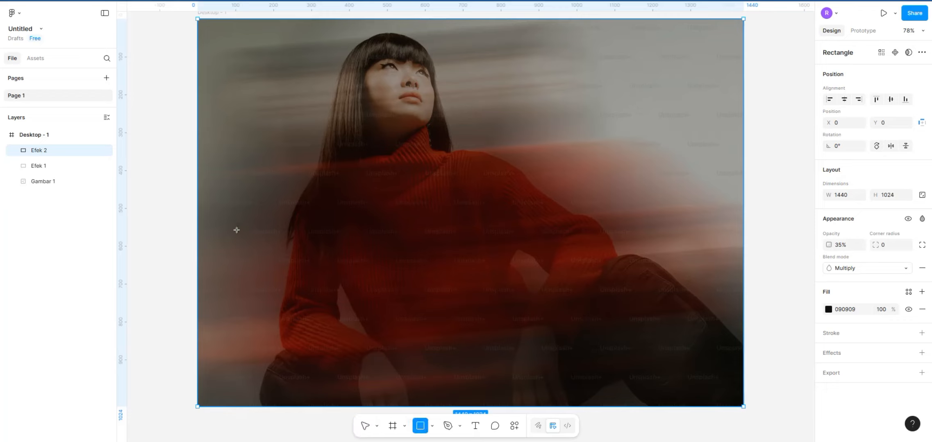
left_click_drag(197, 192, 748, 406)
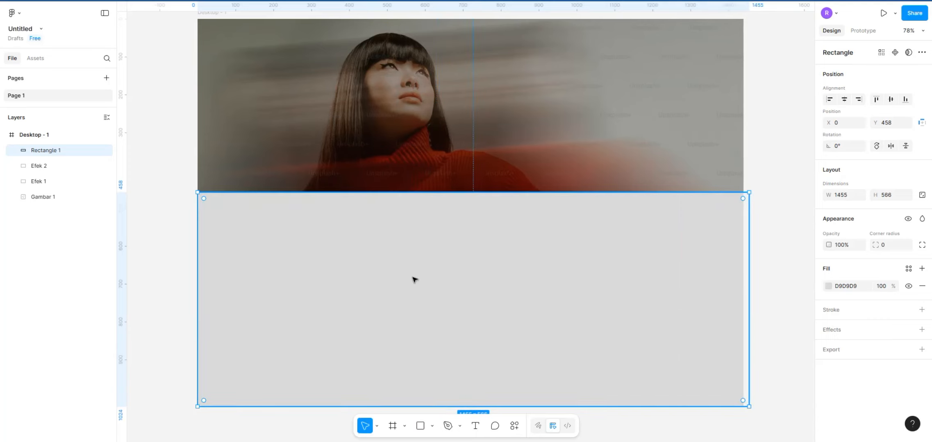
left_click(829, 285)
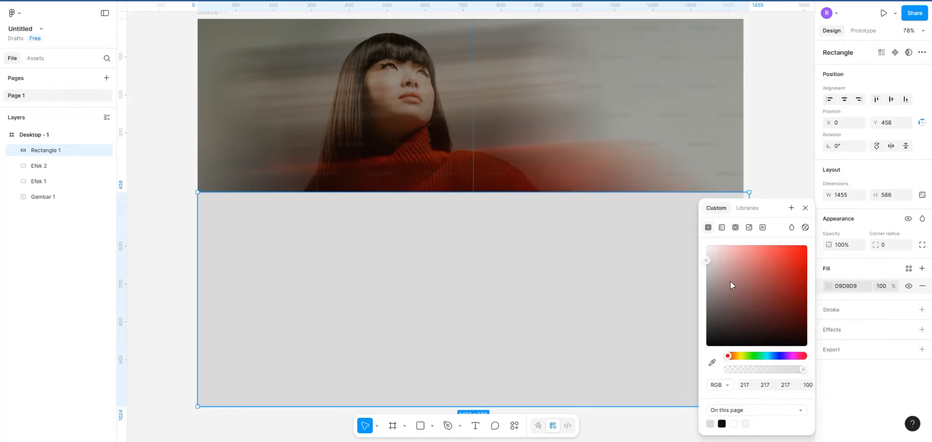
left_click_drag(730, 282, 724, 349)
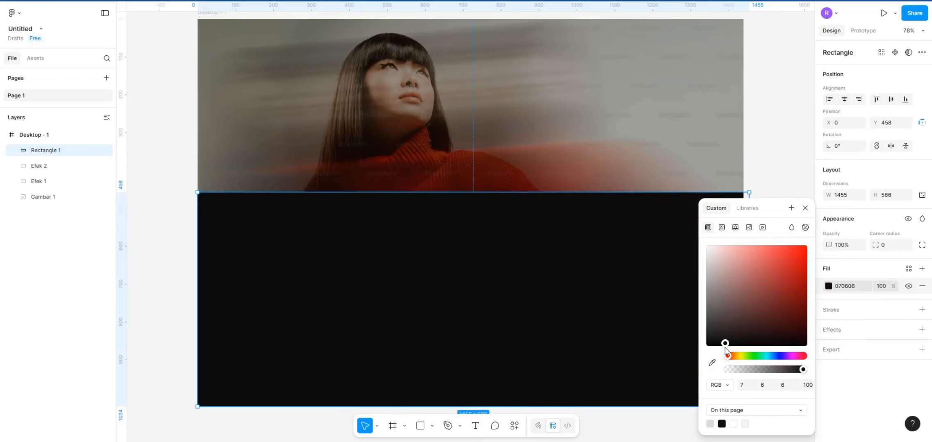
Change the lower rectangle's fill to a linear gradient running vertically, with the dark 070606 stop at its bottom edge.
left_click(721, 228)
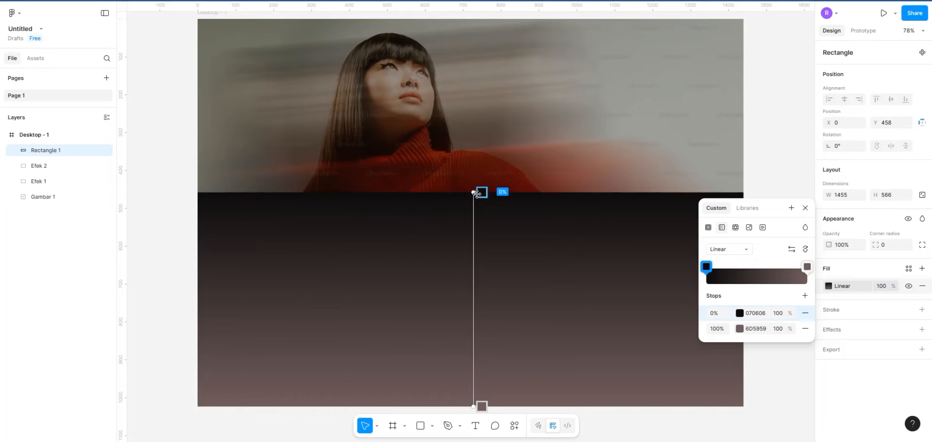
left_click_drag(482, 193, 662, 327)
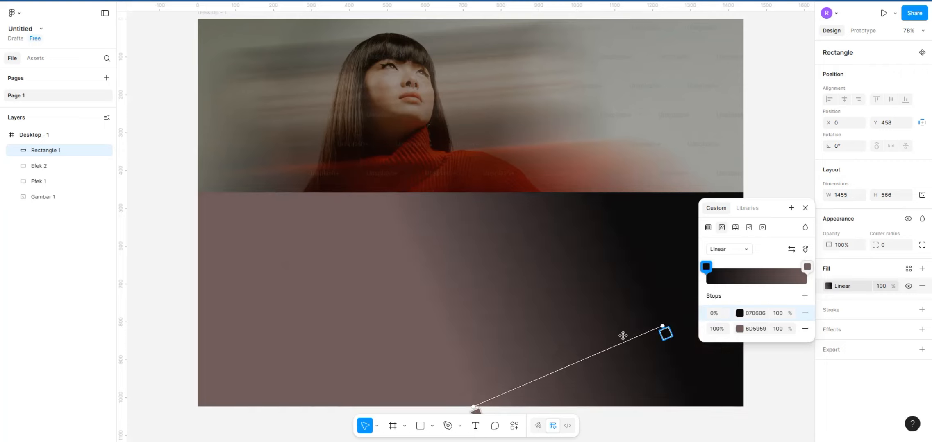
left_click_drag(471, 409, 471, 192)
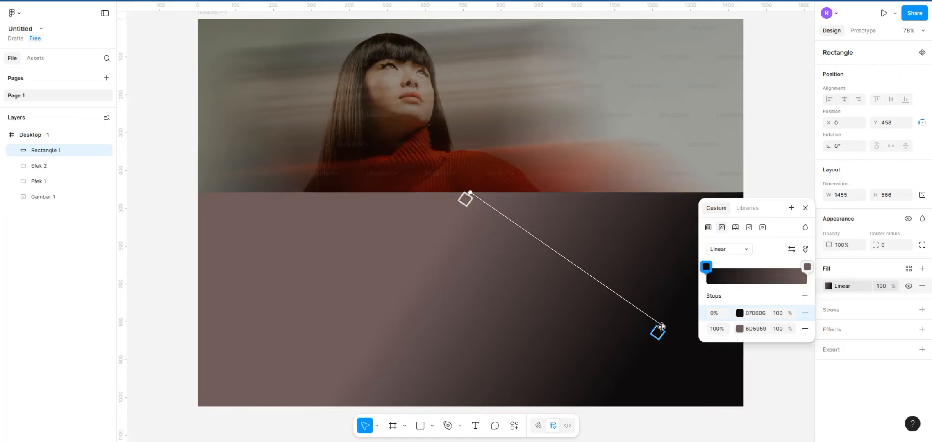
left_click_drag(658, 330, 465, 406)
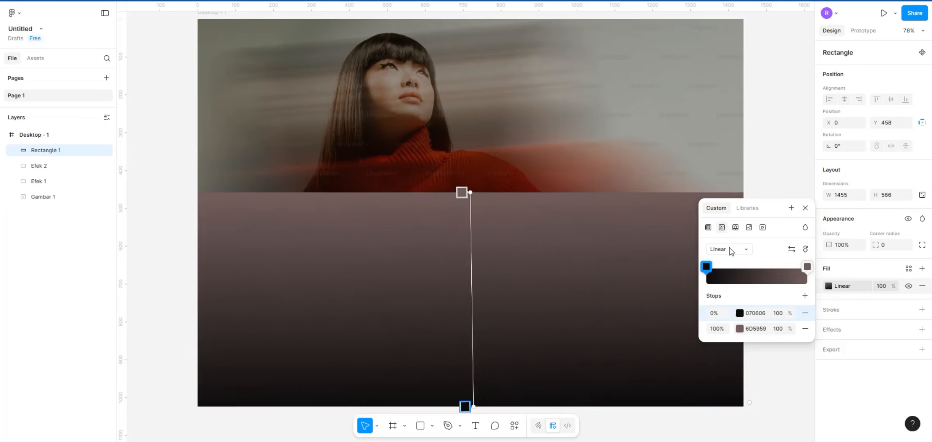
Set the opacity of the rectangle gradient's upper 6D5959 stop to 0%.
left_click(807, 268)
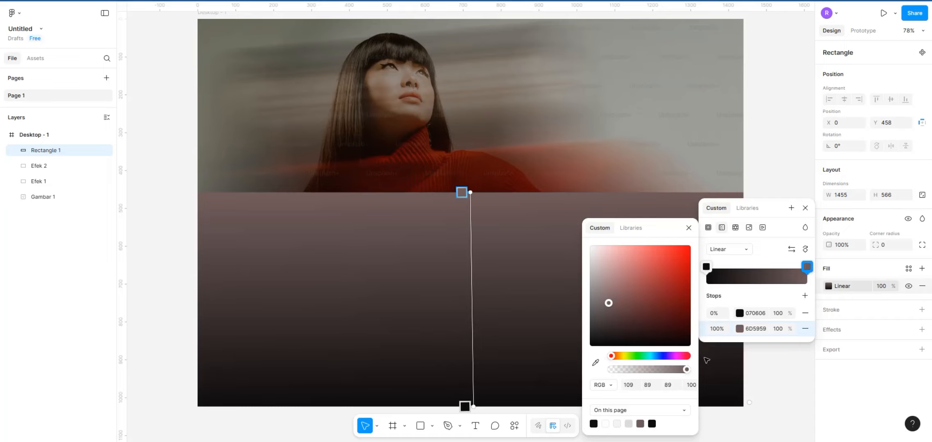
left_click_drag(687, 369, 609, 370)
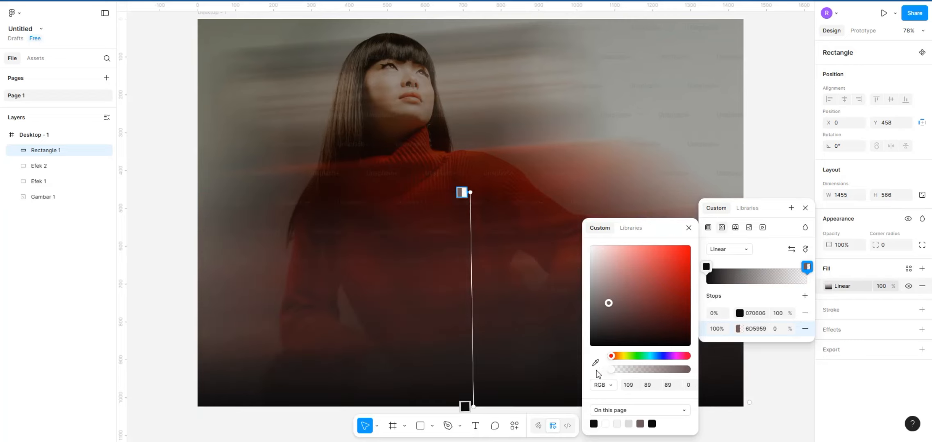
left_click(688, 228)
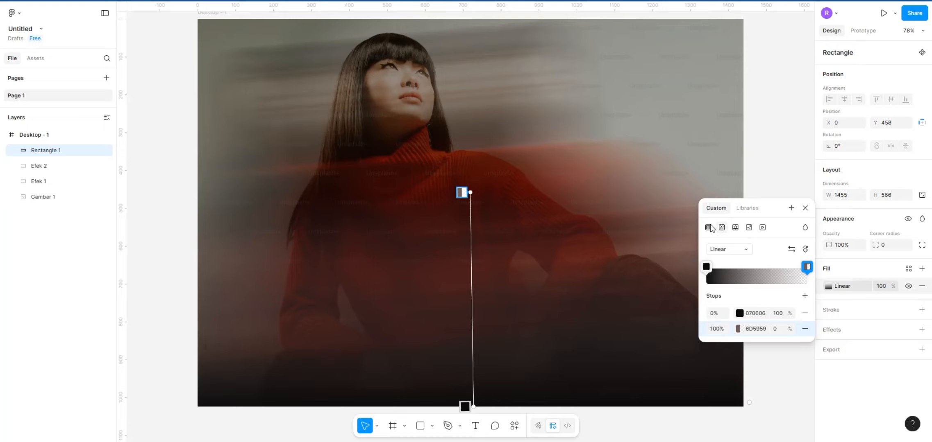
left_click(804, 208)
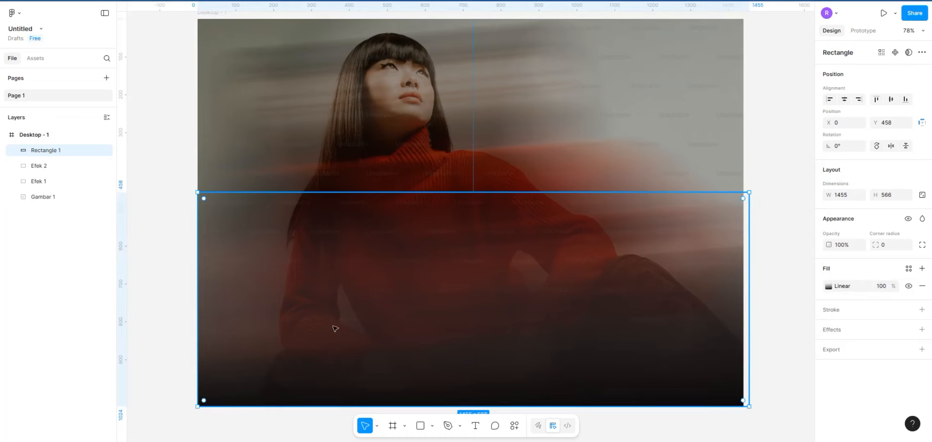
Move the gradient's dark 070606 stop up to 24% and pull the gradient line's lower end slightly upward.
left_click(850, 288)
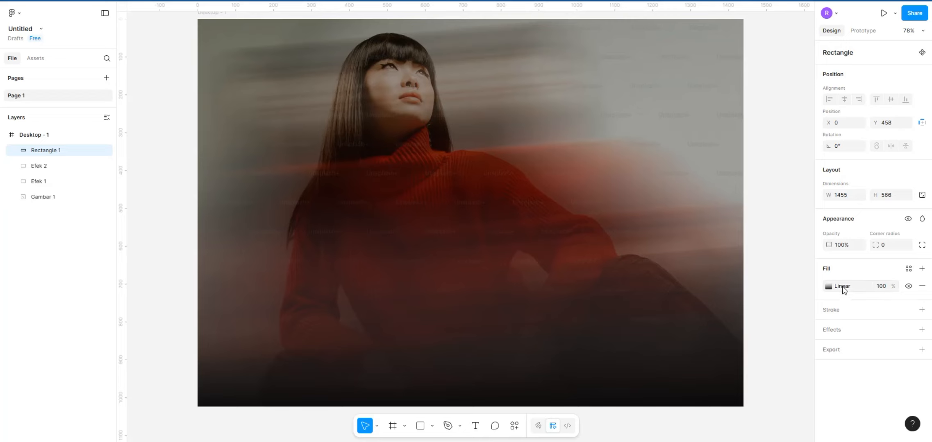
left_click(843, 288)
left_click_drag(464, 407, 432, 356)
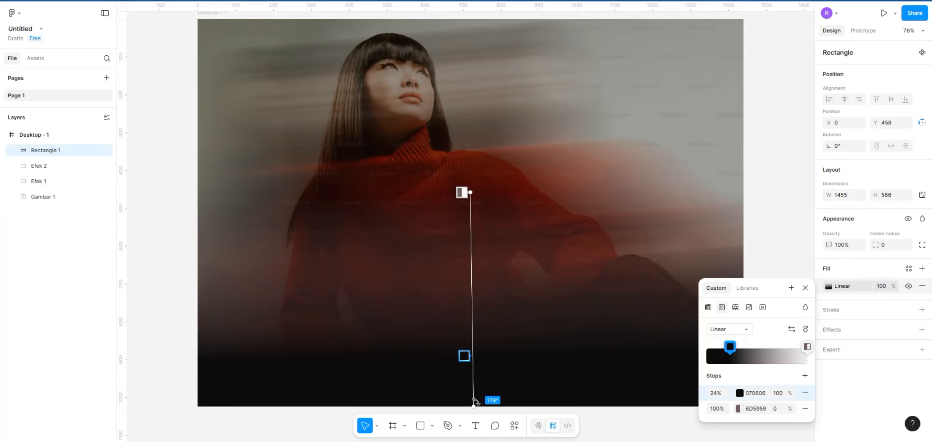
mouse_move(474, 405)
left_mouse_down()
mouse_move(449, 377)
mouse_move(473, 398)
left_mouse_up()
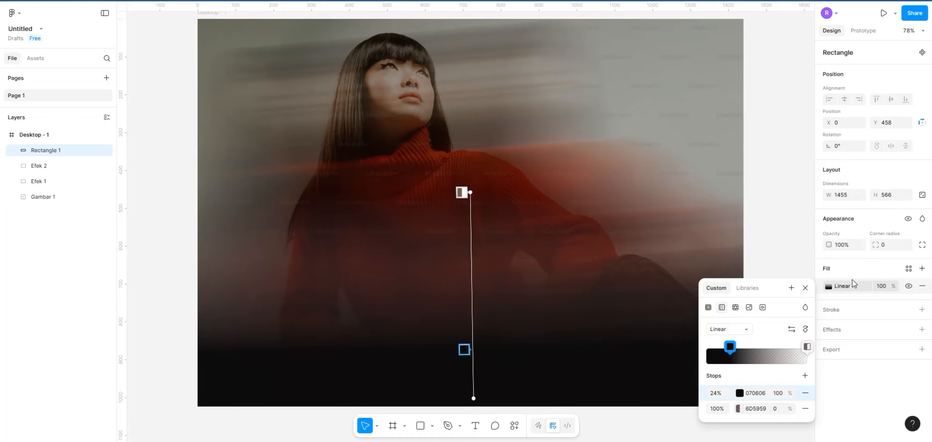
left_click(805, 289)
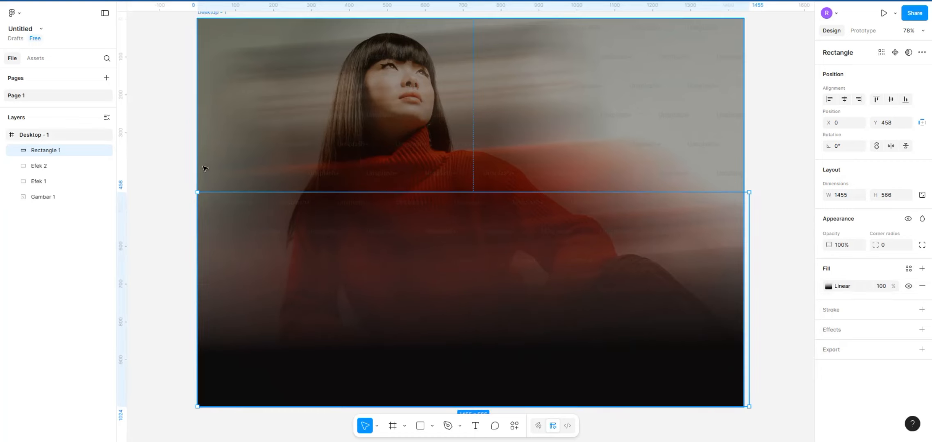
Rename the gradient rectangle's layer as Efek 3.
double_click(55, 155)
type("Efek")
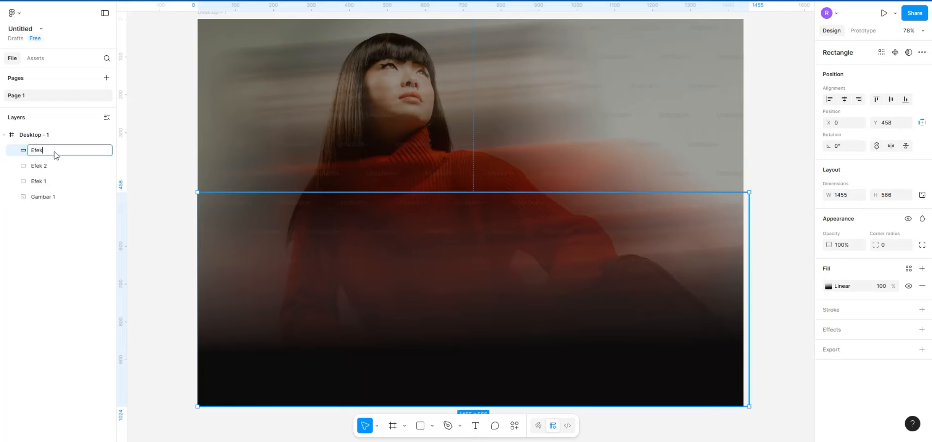
type(" 3")
key("Return")
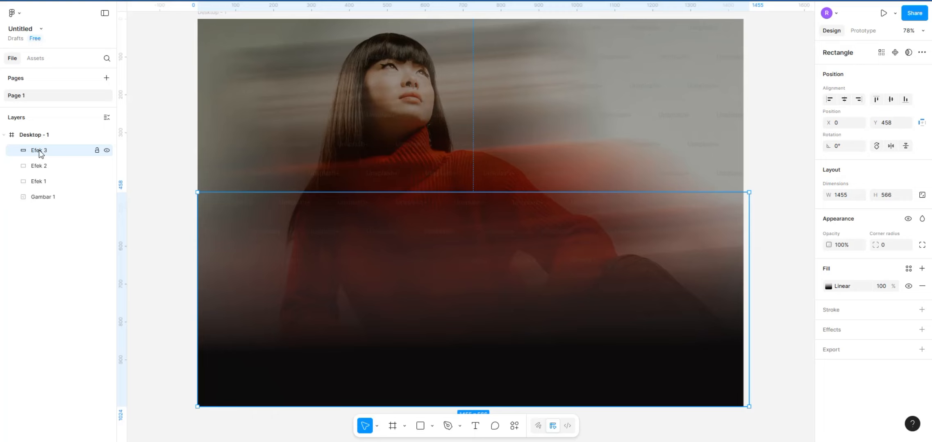
Group the Efek 1, Efek 2 and Efek 3 layers under the name Efek and narrow the group to the frame's right edge.
left_click(41, 166, "shift")
left_click(44, 183, "shift")
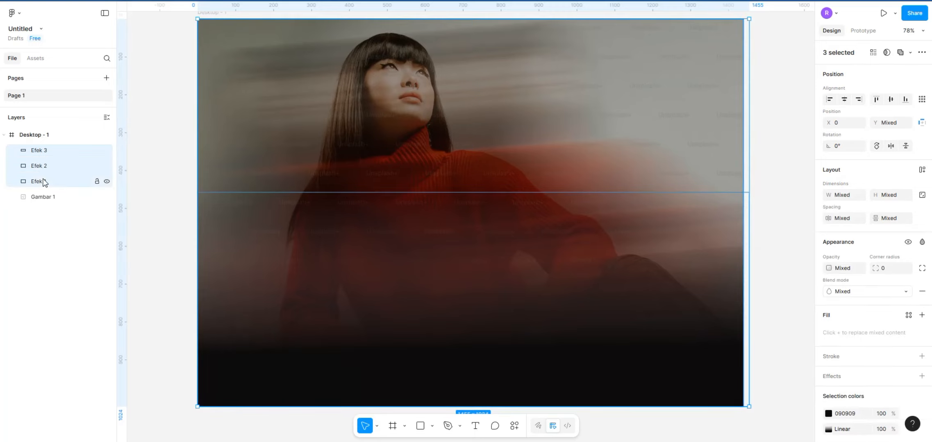
key("ctrl+g")
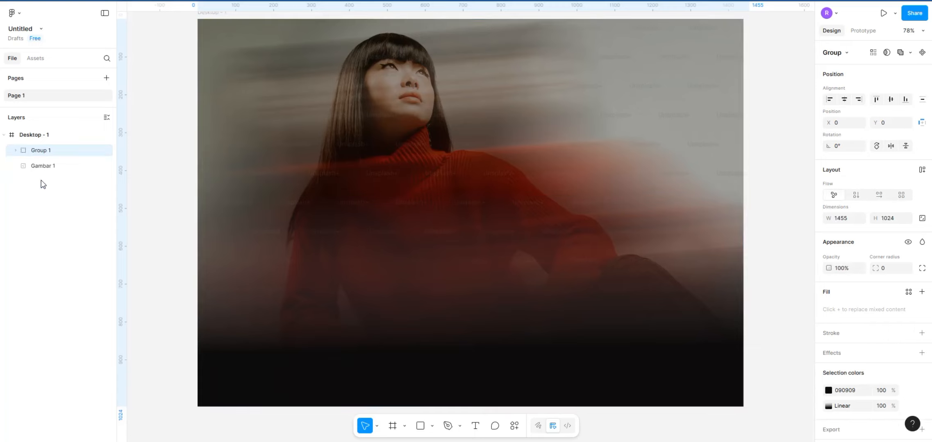
double_click(43, 151)
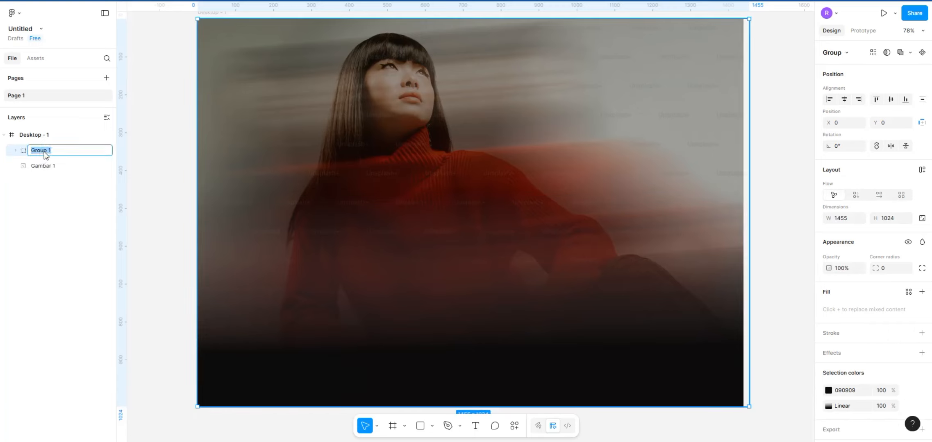
type("Efek")
key("Return")
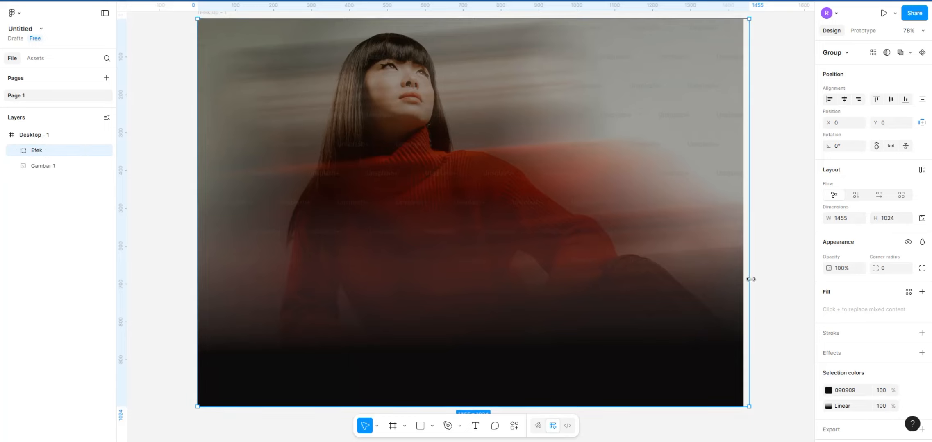
left_click_drag(750, 279, 744, 279)
left_click(770, 273)
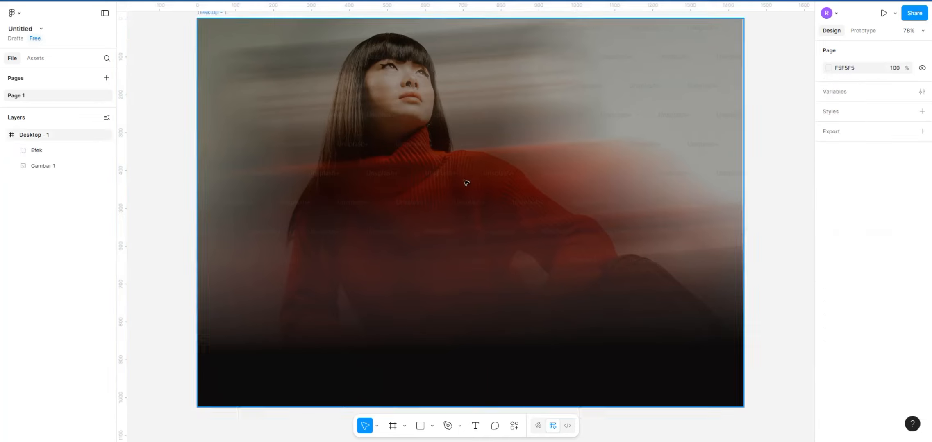
Duplicate the Gambar 1 photo layer twice, keeping the copies beneath the Efek group.
left_click(50, 170)
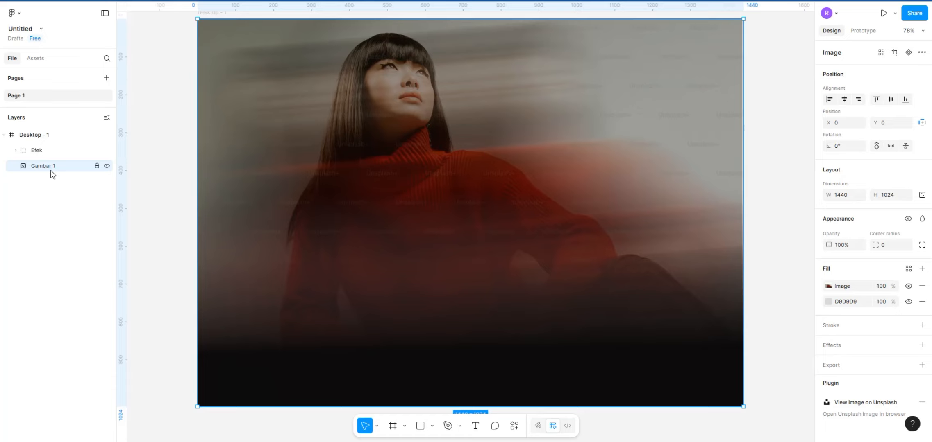
key("ctrl+d")
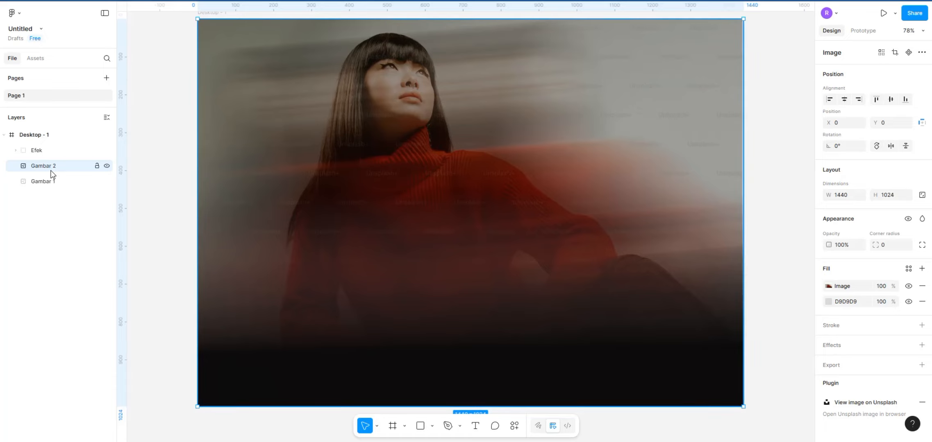
key("ctrl+d")
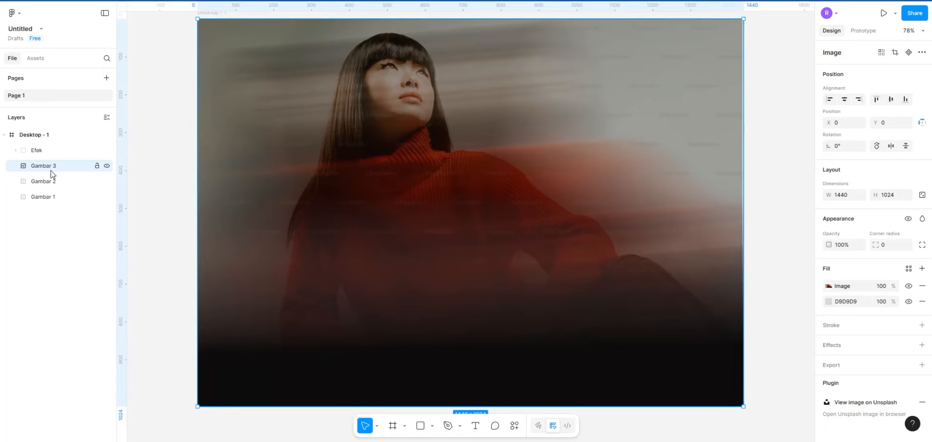
Search the Unsplash plugin for fashion photos to use on the Gambar 3 layer.
right_click(44, 168)
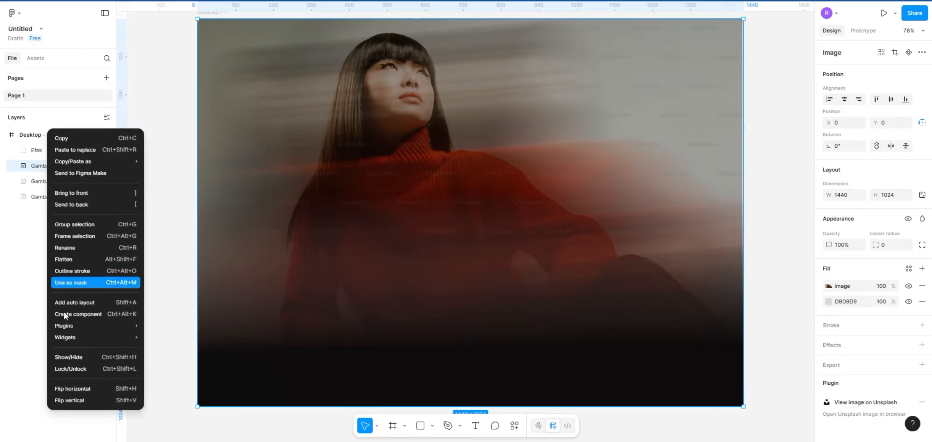
mouse_move(67, 326)
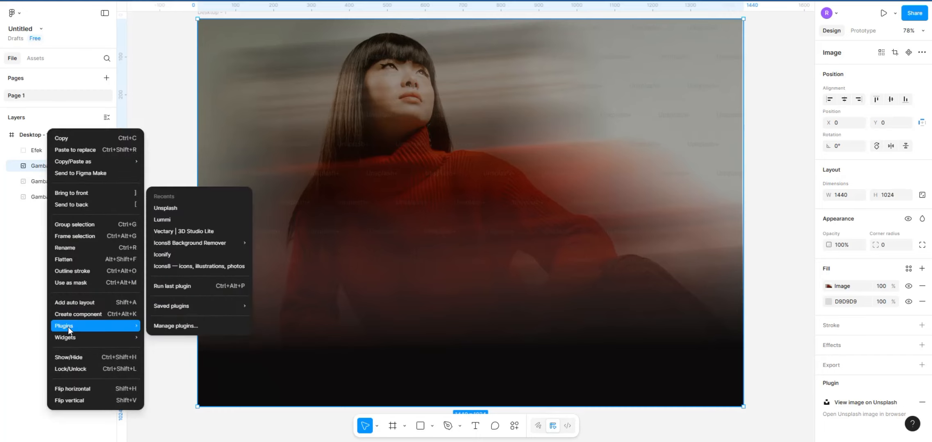
left_click(177, 211)
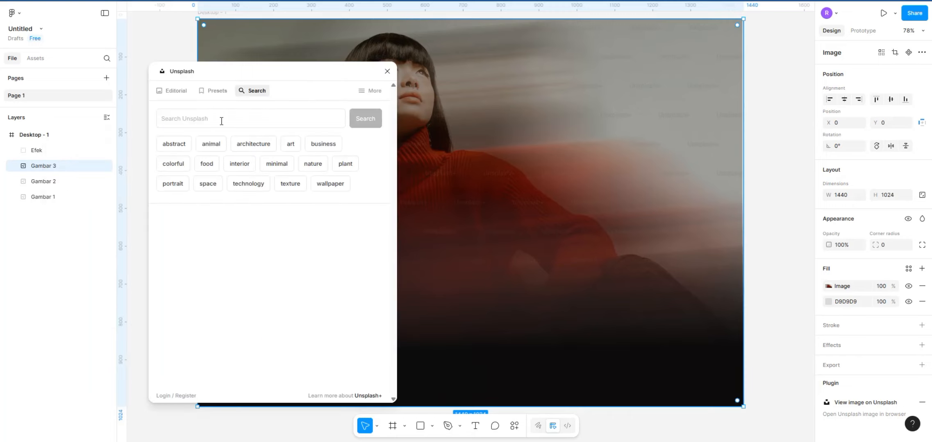
left_click(221, 121)
type("fashio")
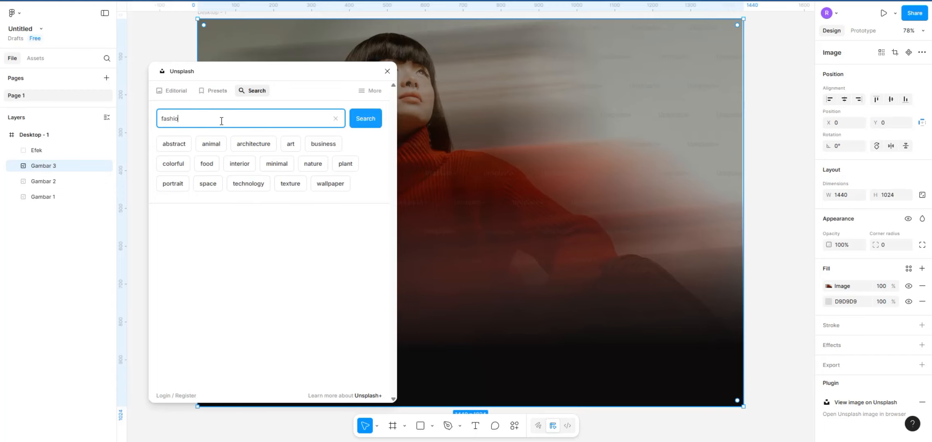
type("n")
key("Return")
Replace the Gambar 3 image with the photo of the woman in a blue coat and headscarf in a car, and close Unsplash.
scroll(319, 269, "down", 3)
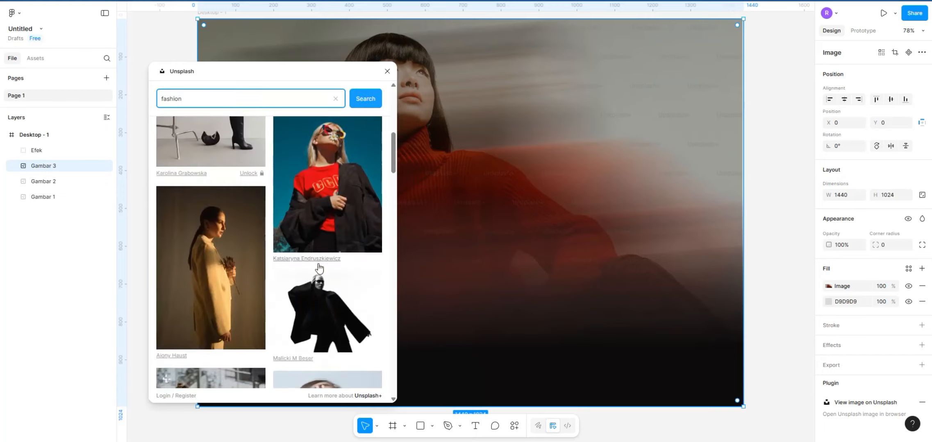
scroll(319, 270, "down", 10)
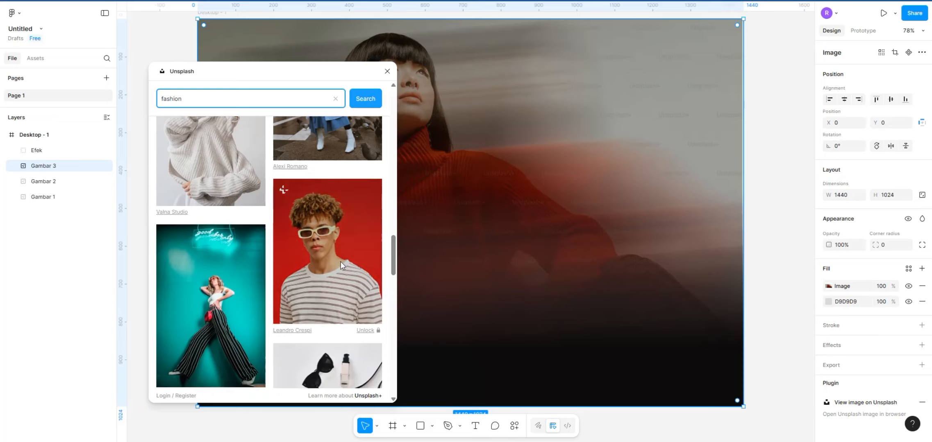
scroll(340, 261, "up", 5)
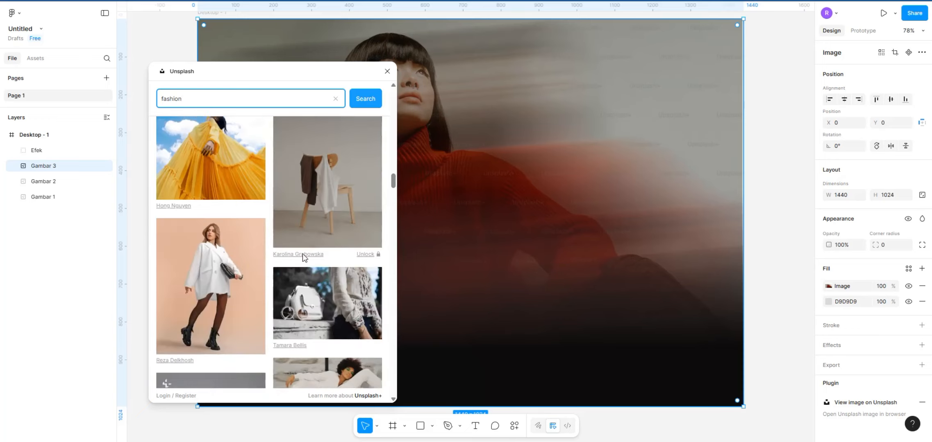
scroll(302, 253, "down", 6)
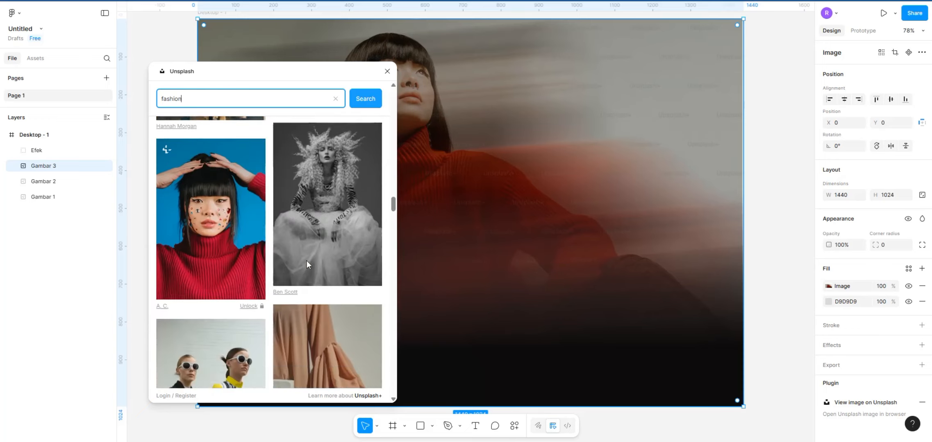
scroll(307, 264, "down", 6)
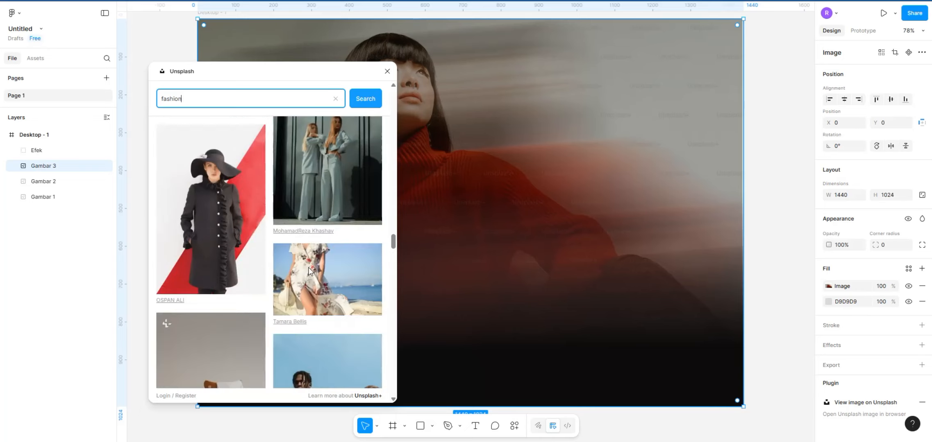
scroll(308, 268, "up", 4)
scroll(291, 249, "down", 6)
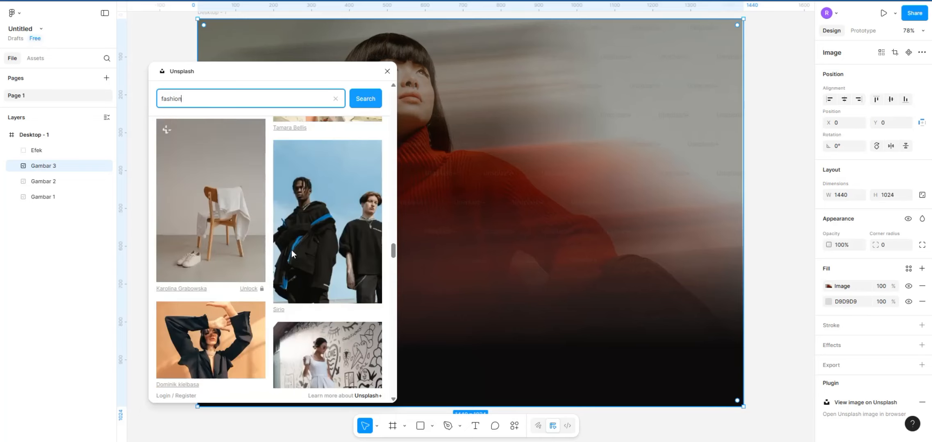
scroll(201, 246, "up", 5)
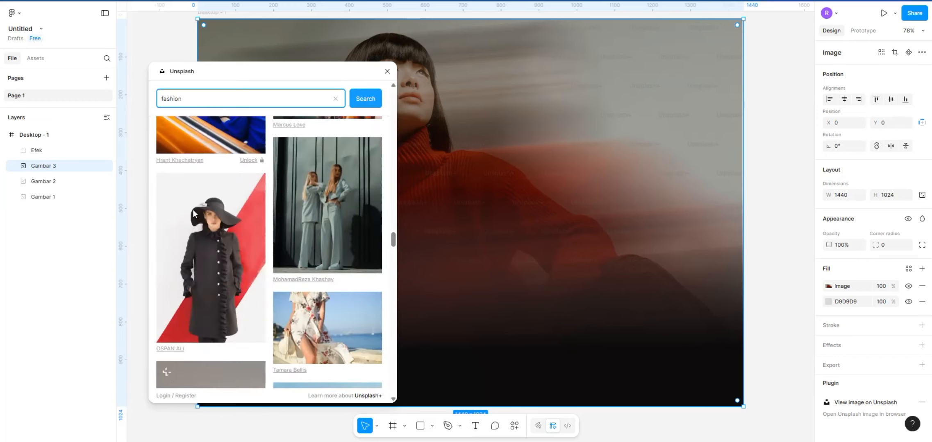
scroll(196, 216, "up", 3)
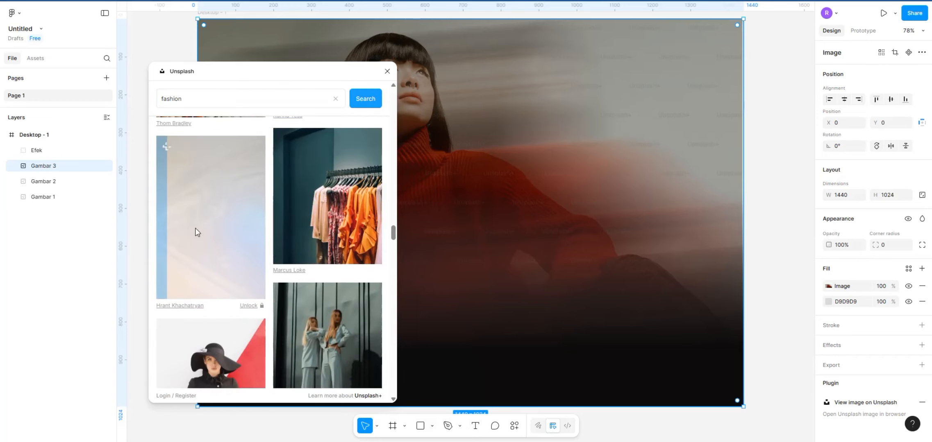
left_click(197, 232)
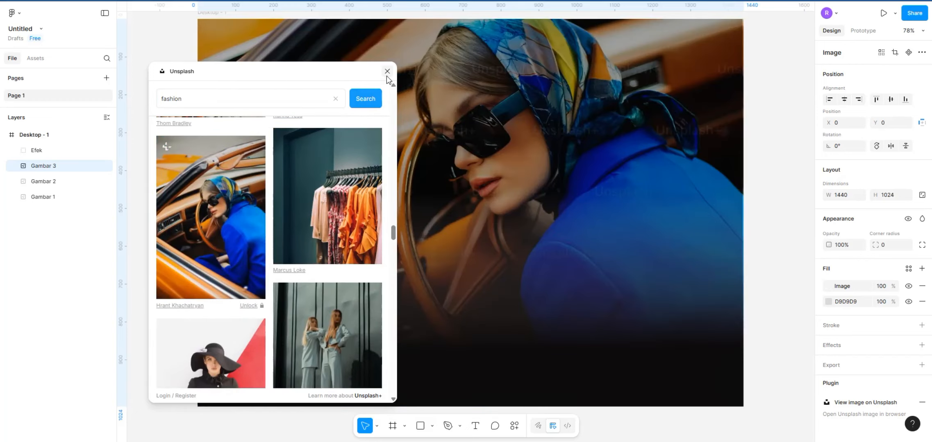
left_click(387, 70)
Search the Unsplash plugin for "fashion" photos to use on the Gambar 2 layer.
left_click(47, 181)
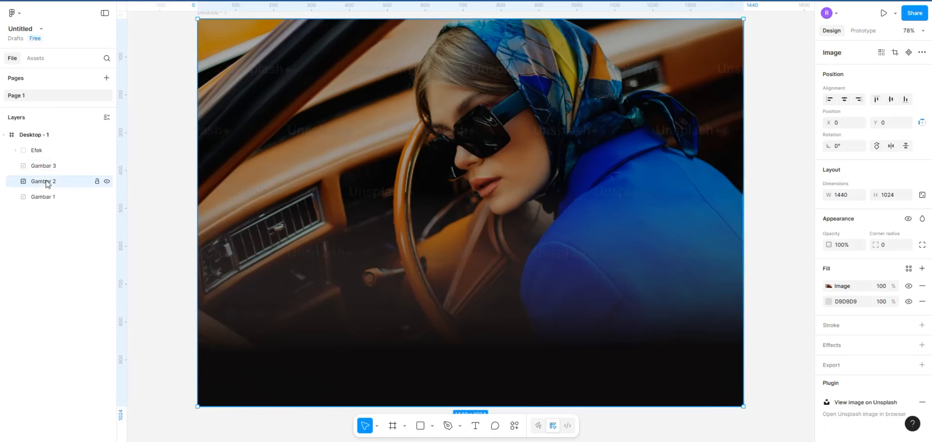
right_click(46, 183)
mouse_move(60, 328)
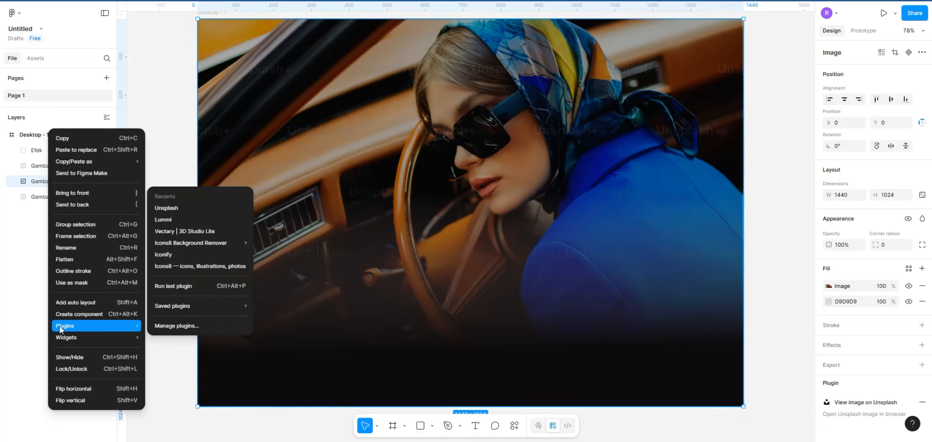
left_click(191, 207)
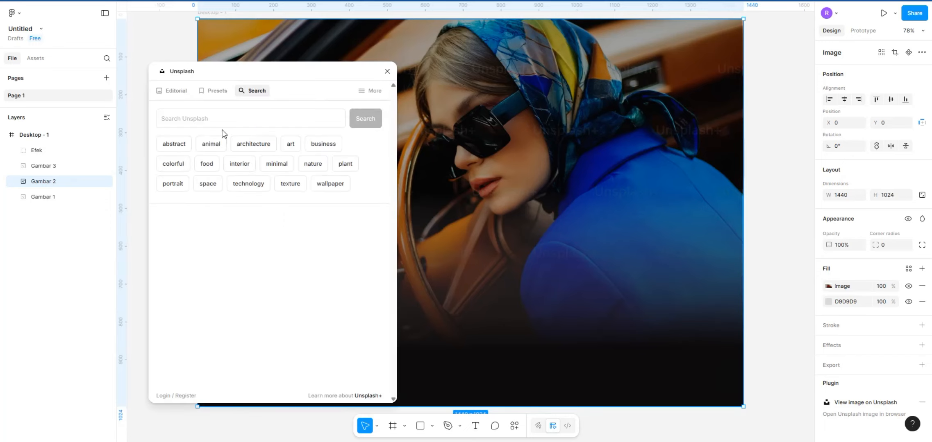
left_click(221, 118)
type("fashion")
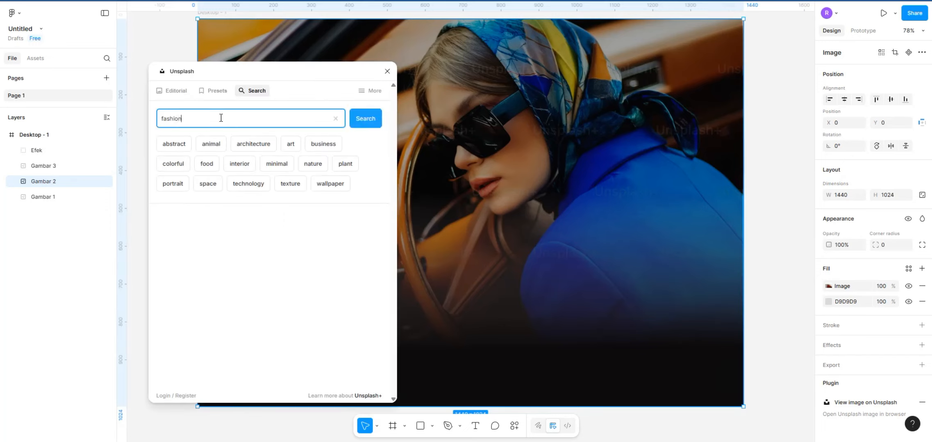
key("Return")
Replace the Gambar 2 image with the photo of the cream knit sweater being pulled overhead, and close Unsplash.
scroll(247, 294, "down", 5)
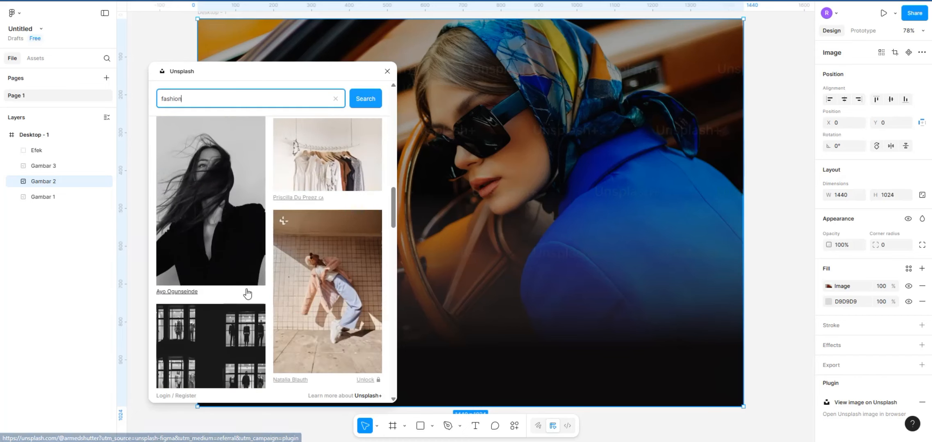
scroll(281, 290, "down", 8)
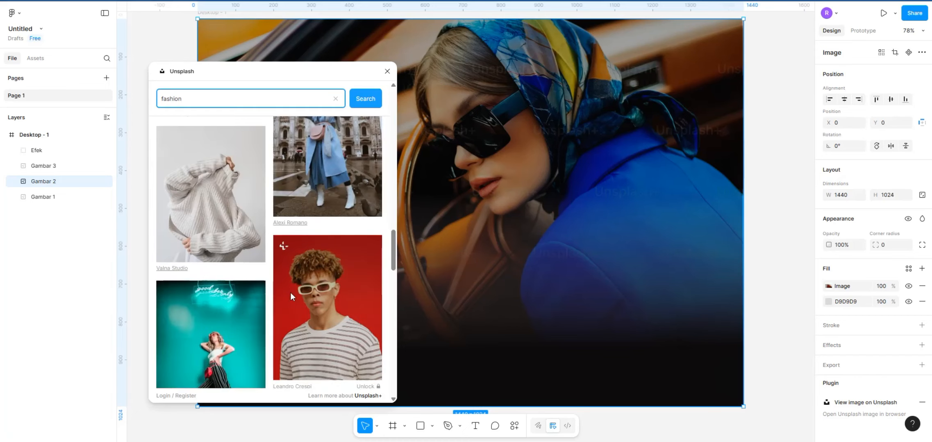
left_click(213, 222)
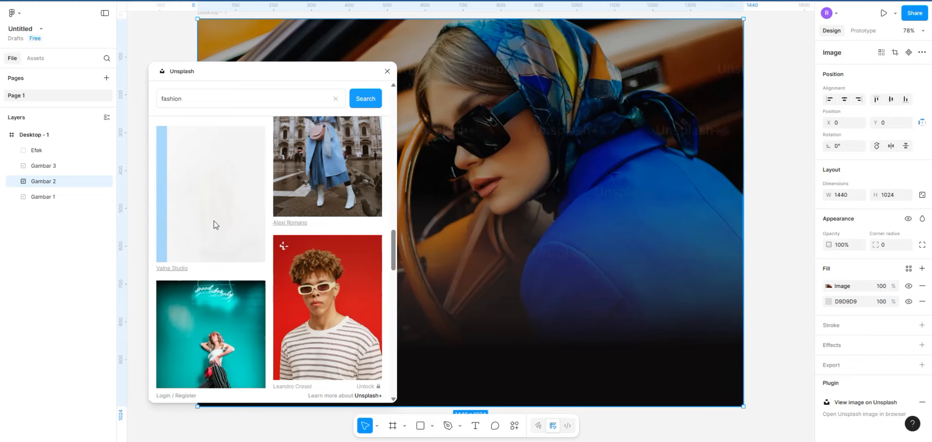
left_click(387, 72)
Compare the three stacked photos by temporarily hiding the Gambar 3 and Gambar 2 layers, leaving both shown again.
left_click(60, 165)
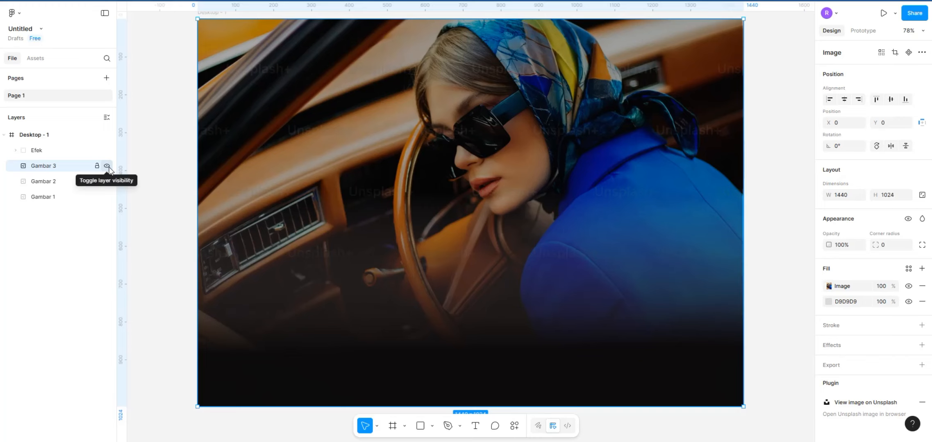
left_click(108, 166)
left_click(108, 166)
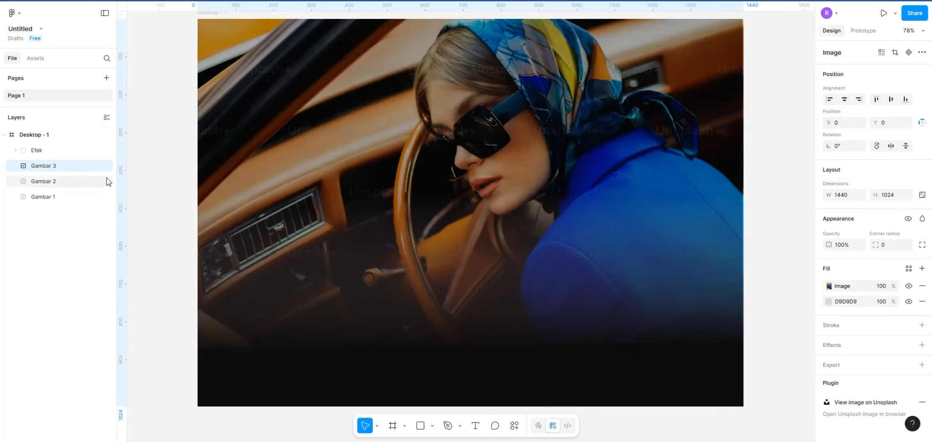
left_click(106, 166)
left_click(107, 181)
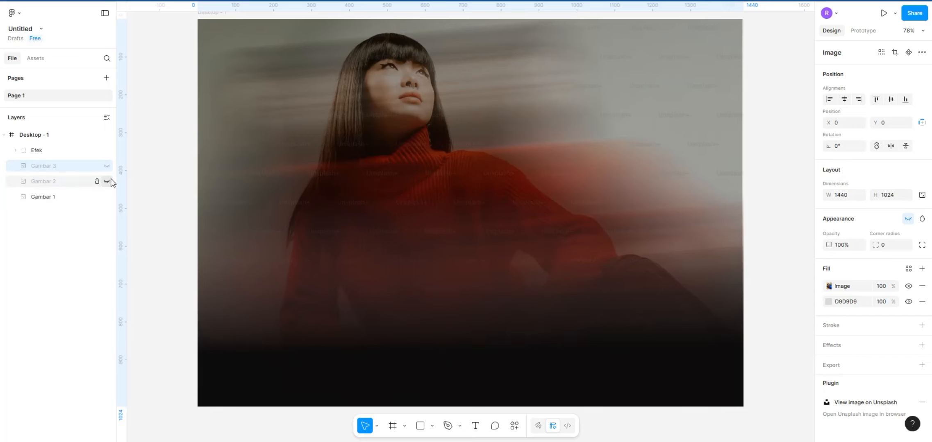
left_click(107, 181)
left_click(106, 166)
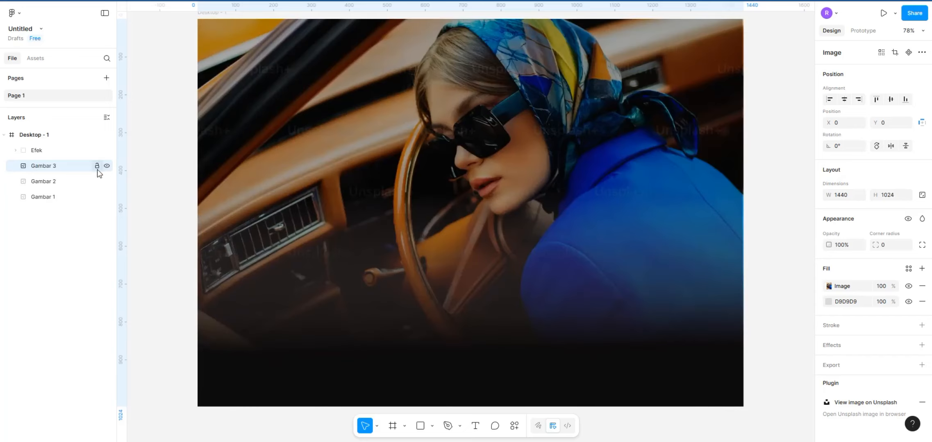
Set the opacity of the Gambar 3 and Gambar 2 photo layers to 0%.
left_click(55, 166)
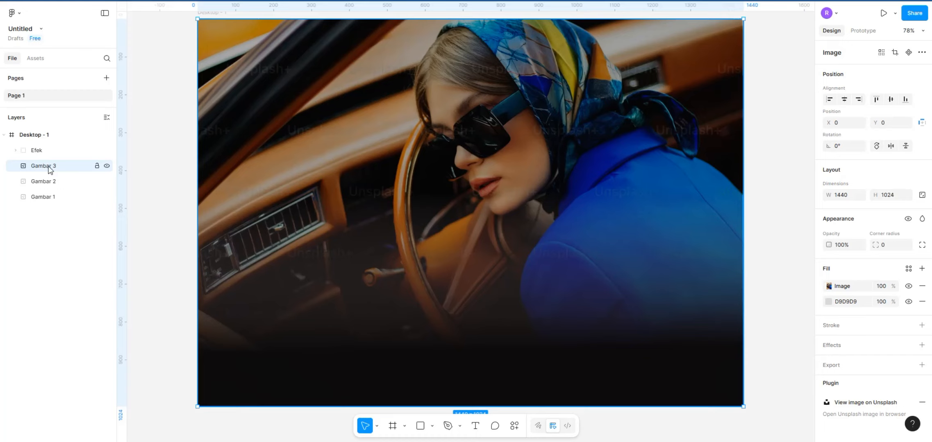
left_click(853, 250)
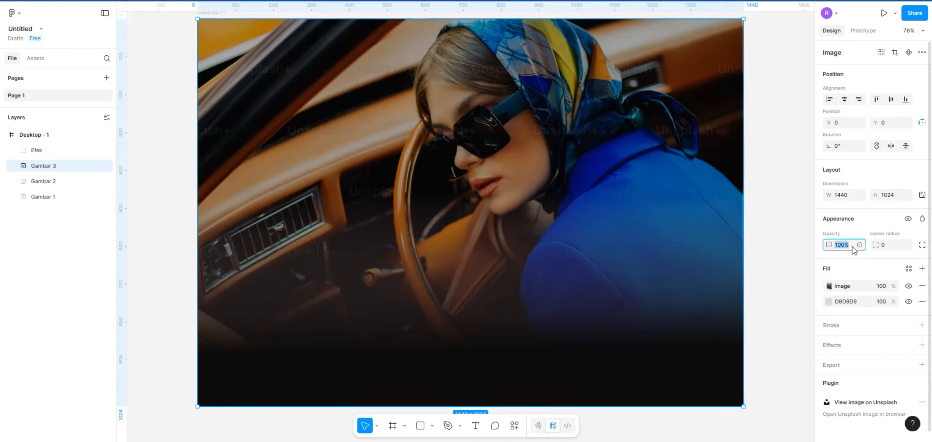
type("0")
key("Return")
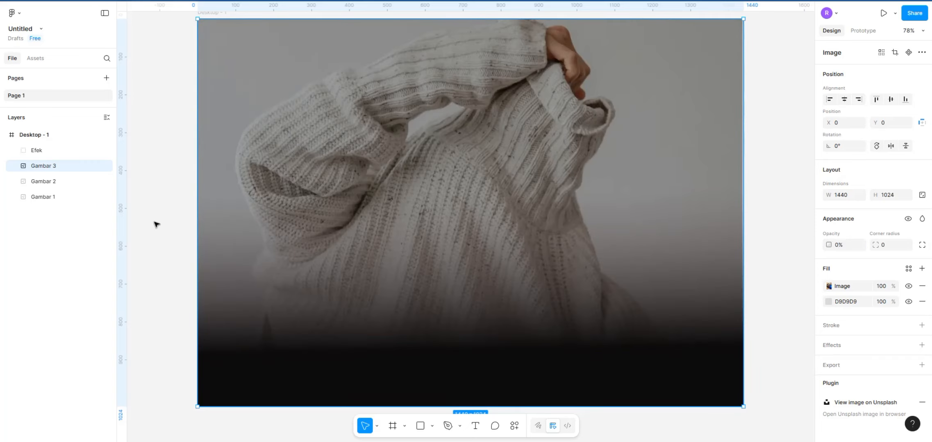
left_click(36, 187)
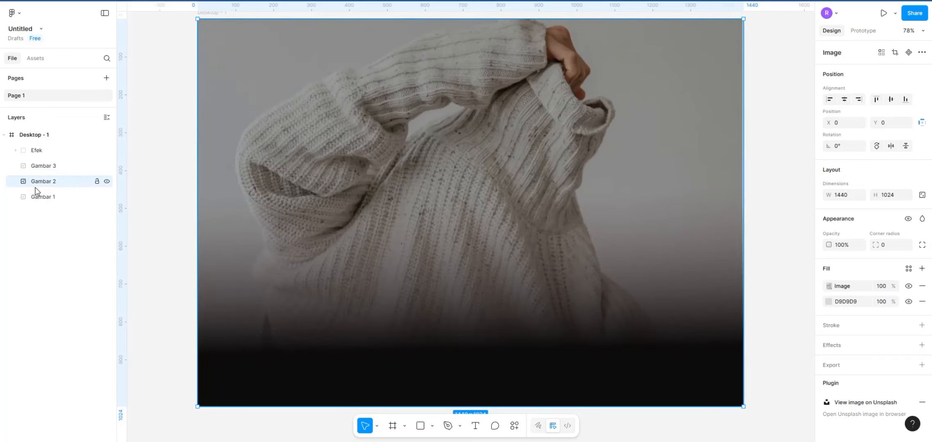
left_click(842, 246)
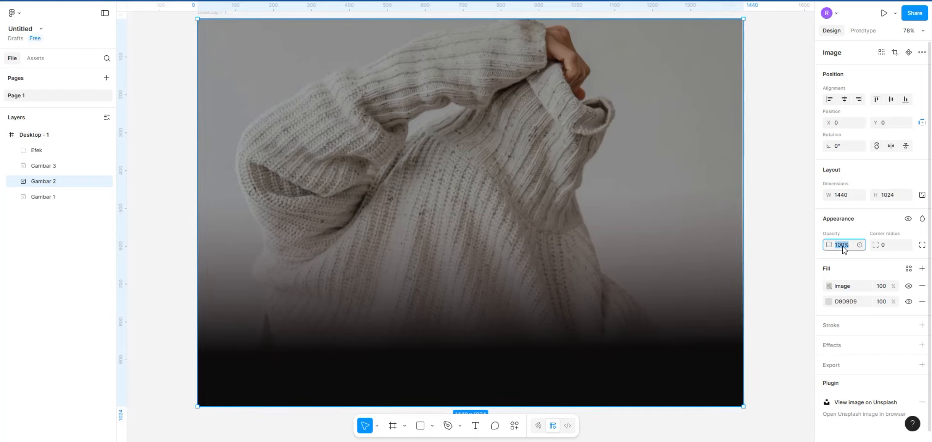
type("0")
key("Return")
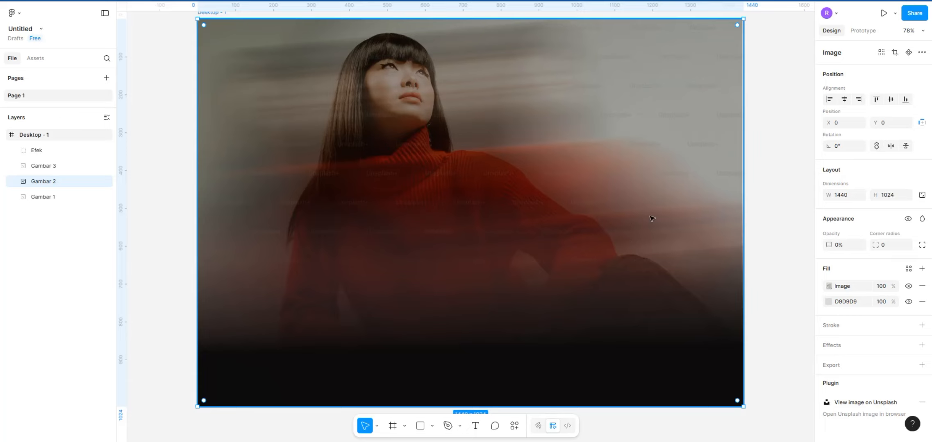
Add the text "FASHION" on the empty canvas below the Desktop - 1 frame at font size 100.
scroll(716, 251, "down", 5)
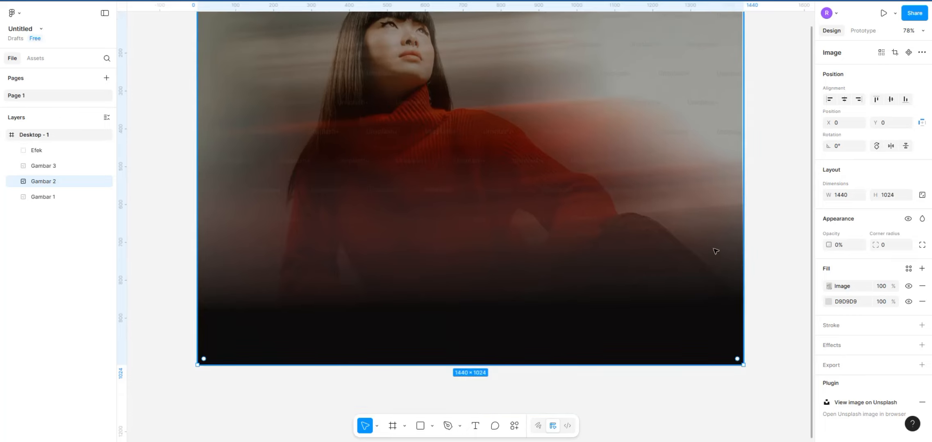
left_click(316, 271)
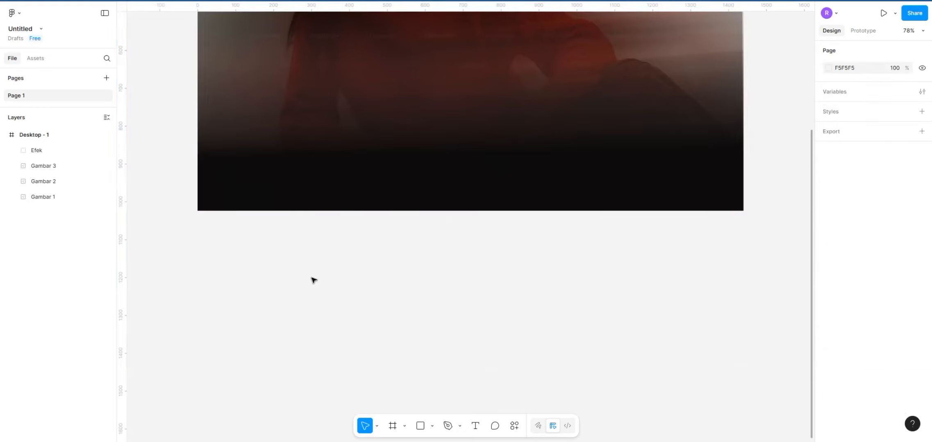
left_click(475, 427)
left_click(253, 251)
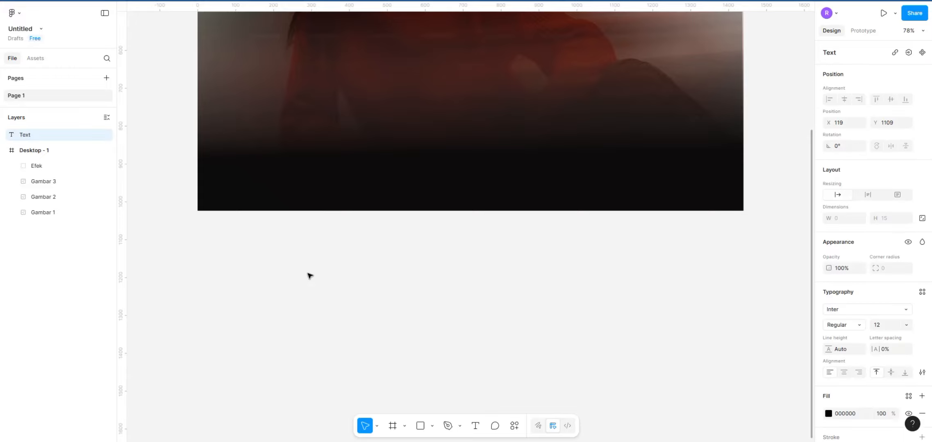
type("FASHION")
key("ctrl+a")
left_click(889, 324)
type("100")
key("Return")
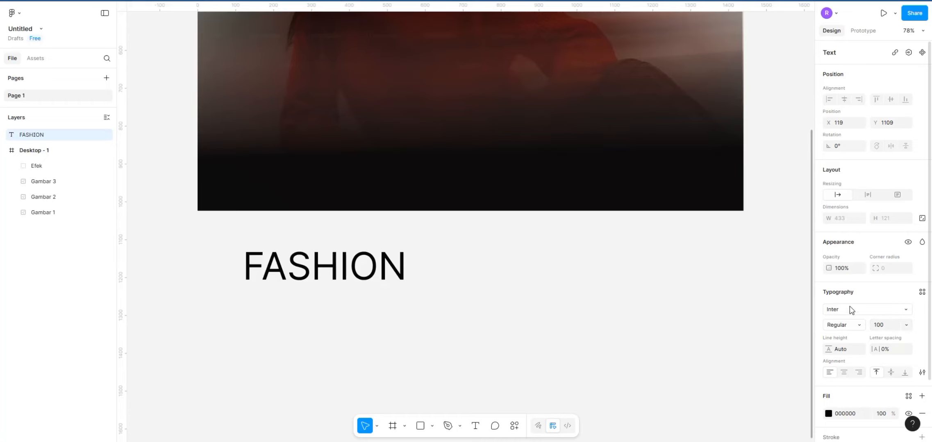
Change the FASHION text's font to Josefin Sans and move it to about X 54, Y 1096.
left_click(904, 312)
scroll(753, 369, "down", 5)
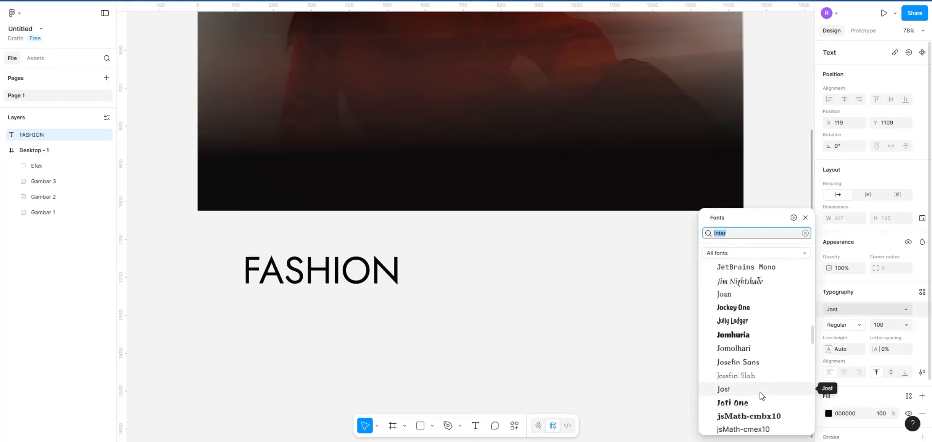
left_click(741, 362)
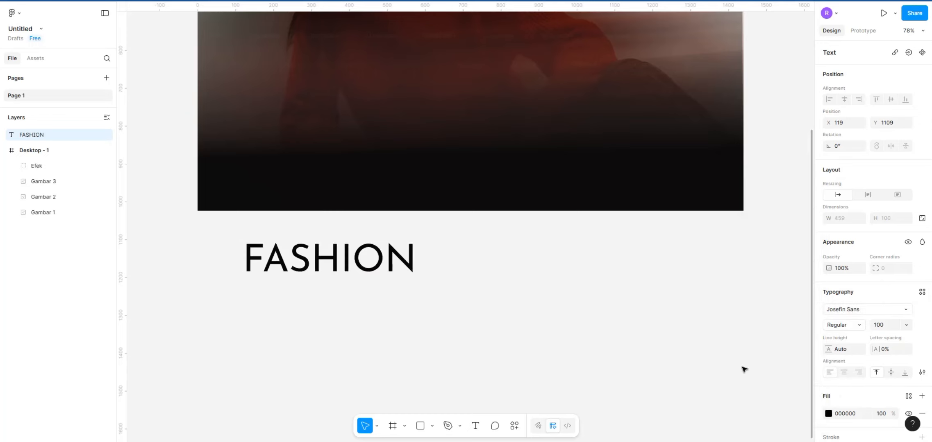
left_click(363, 268)
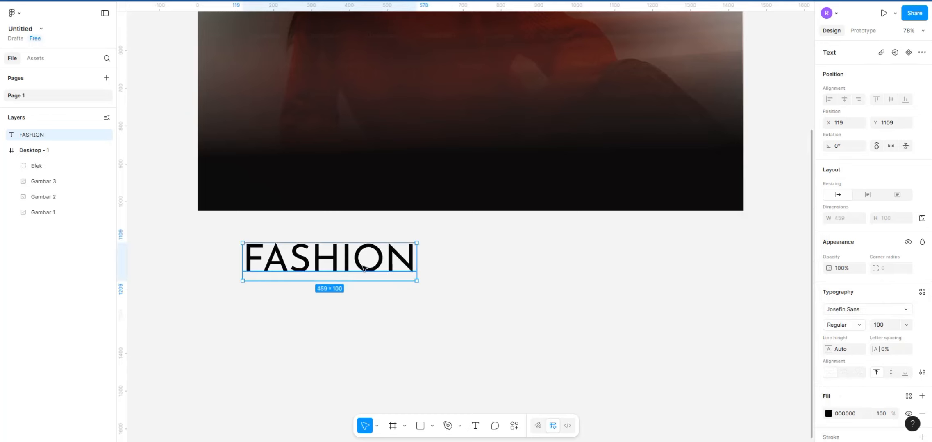
left_click_drag(363, 268, 338, 264)
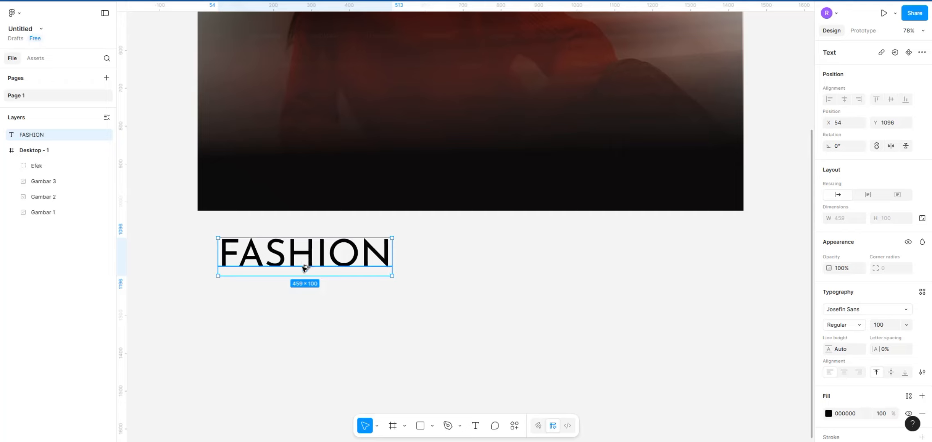
Stack two copies of the FASHION text directly beneath it and reword them as SUMMER and WINTER.
left_click_drag(303, 254, 286, 326, "alt")
double_click(280, 286)
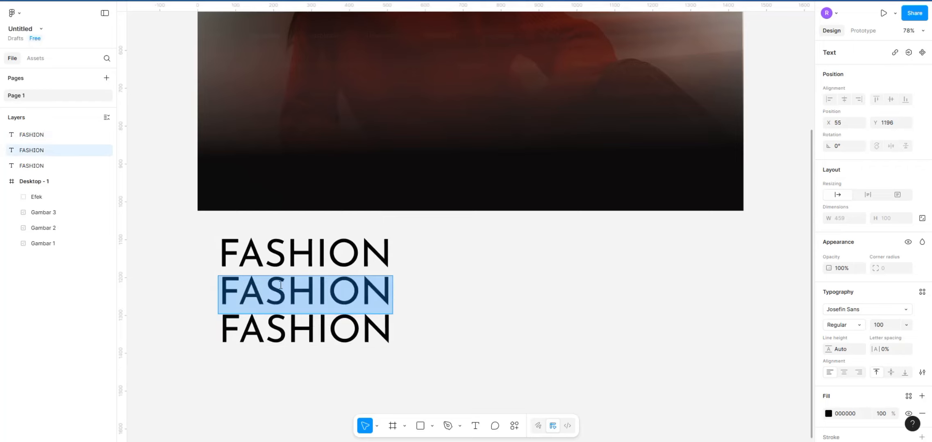
type("SUMMER")
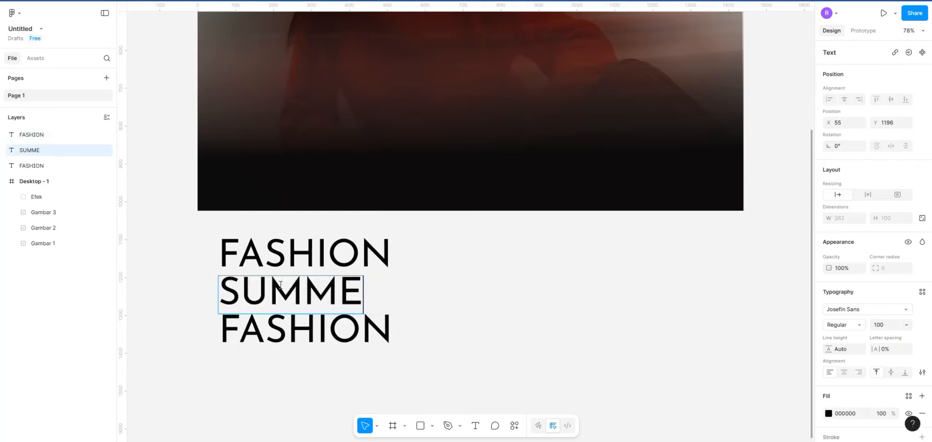
double_click(287, 331)
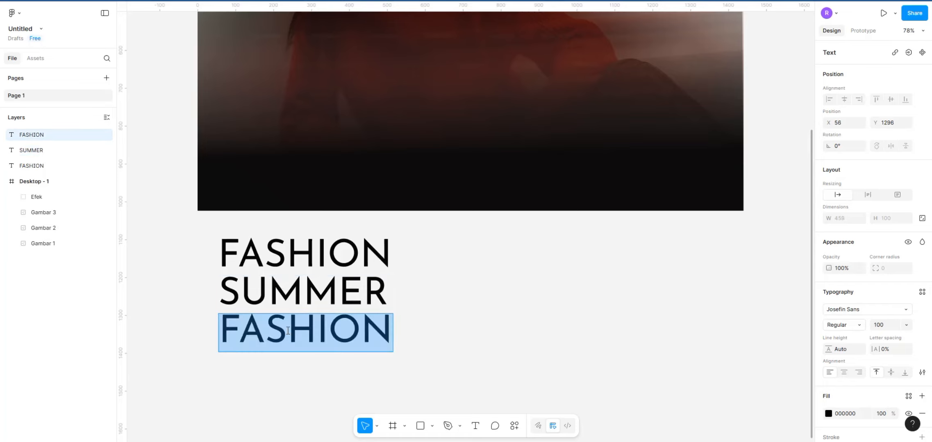
type("WINTER")
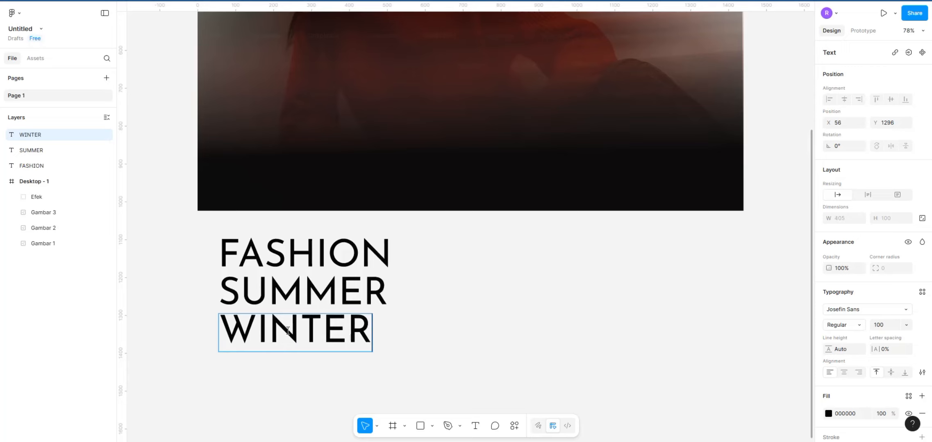
key("Escape")
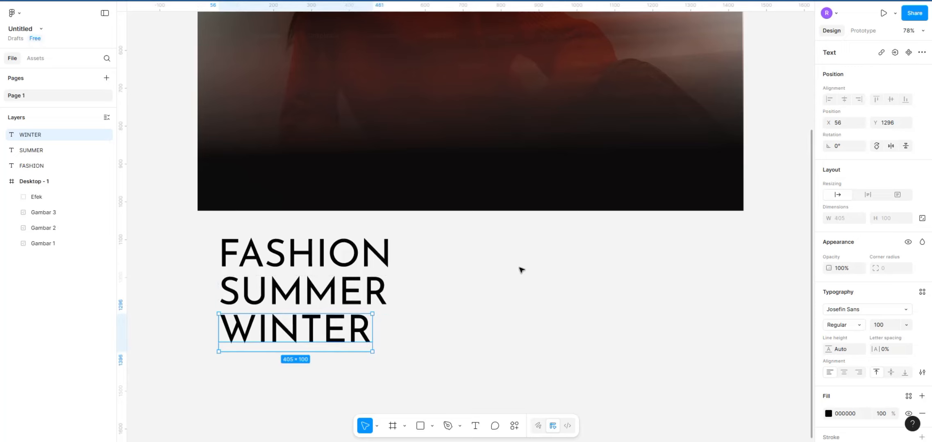
key("Escape")
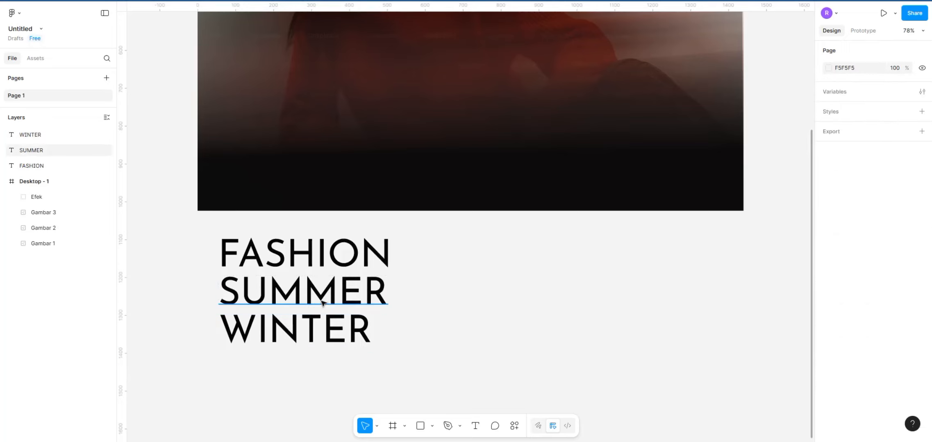
Reorder the stacked words on the canvas so WINTER follows FASHION and SUMMER sits last at about X 60, Y 1296.
left_click_drag(323, 304, 290, 294)
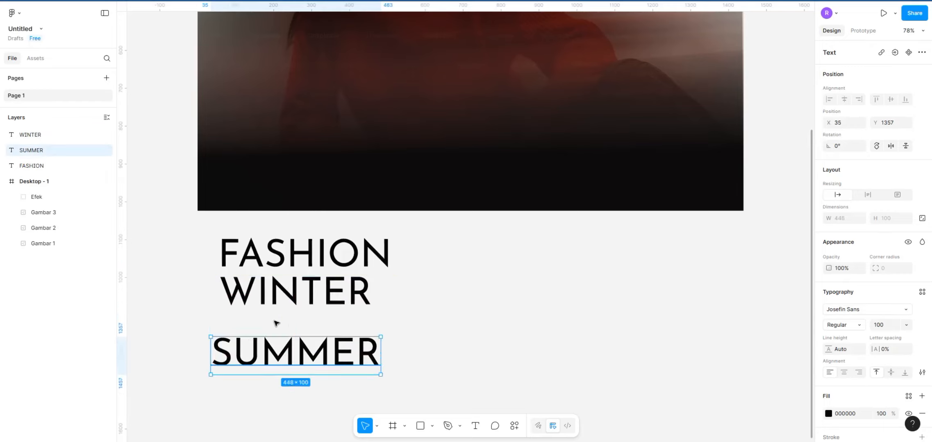
left_click_drag(252, 341, 261, 315)
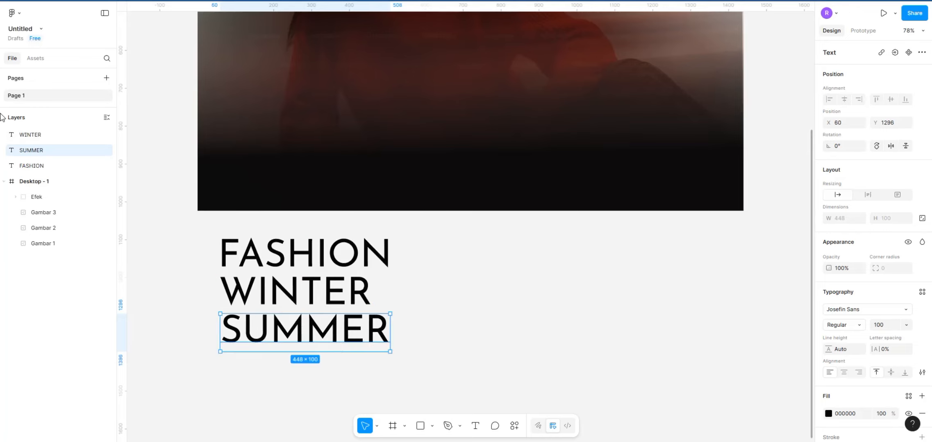
Wrap the FASHION, WINTER and SUMMER texts together in a new frame.
left_click(26, 135)
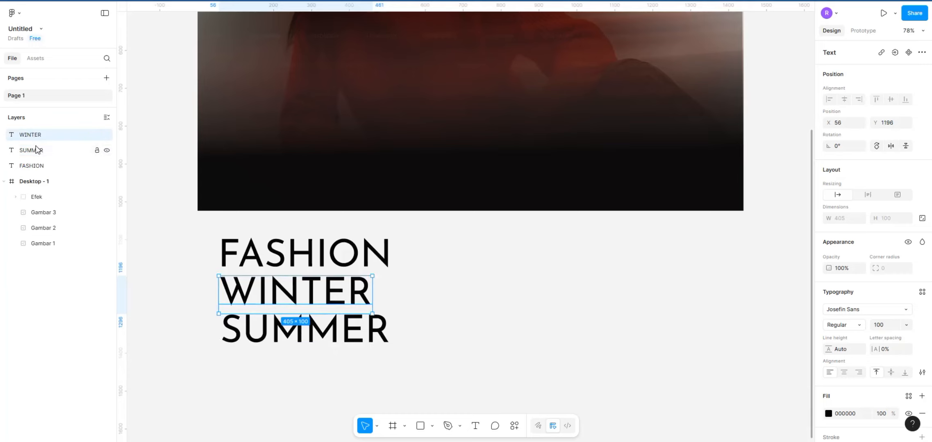
left_click(36, 149, "shift")
left_click(36, 164, "shift")
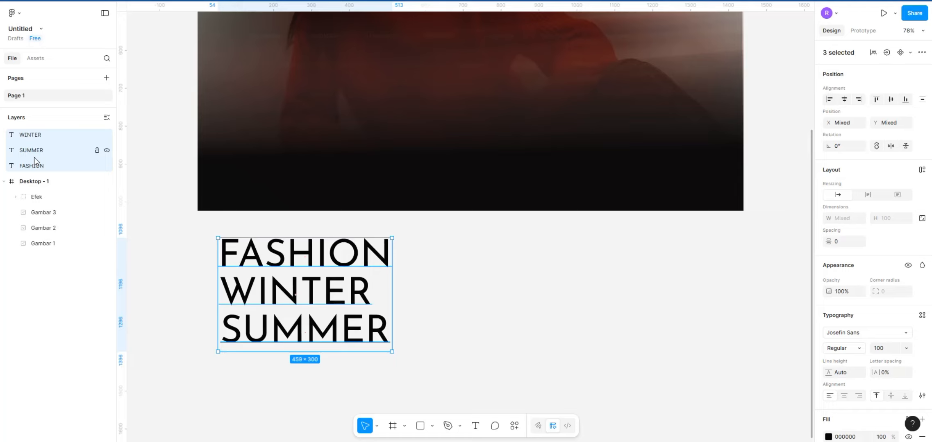
right_click(282, 261)
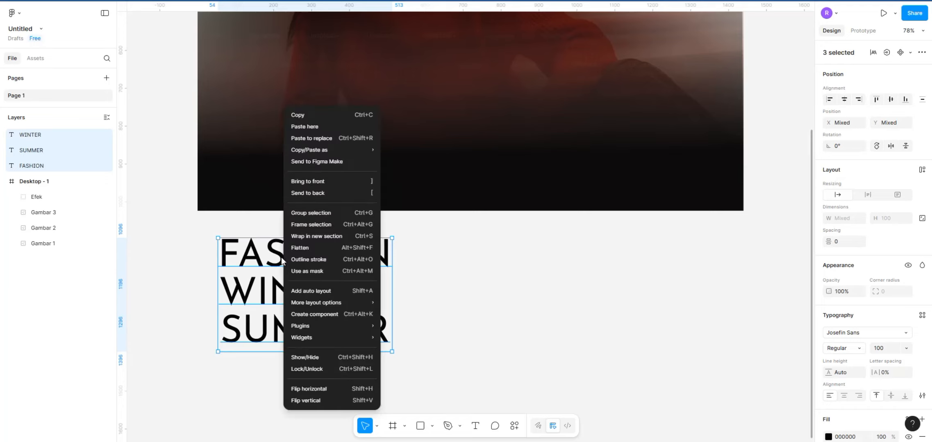
left_click(306, 228)
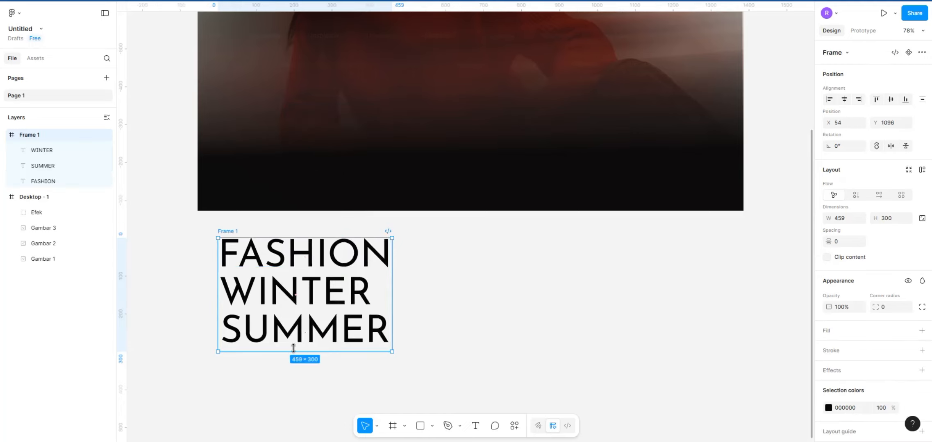
Shorten the title frame to about 87 high around FASHION and clip its content to hide the words below.
left_click_drag(293, 347, 300, 271)
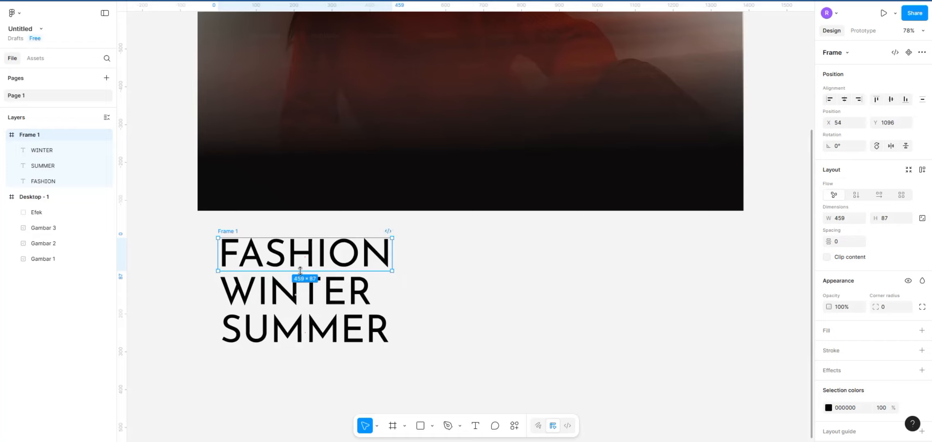
left_click(826, 258)
left_click(826, 258)
left_click(827, 258)
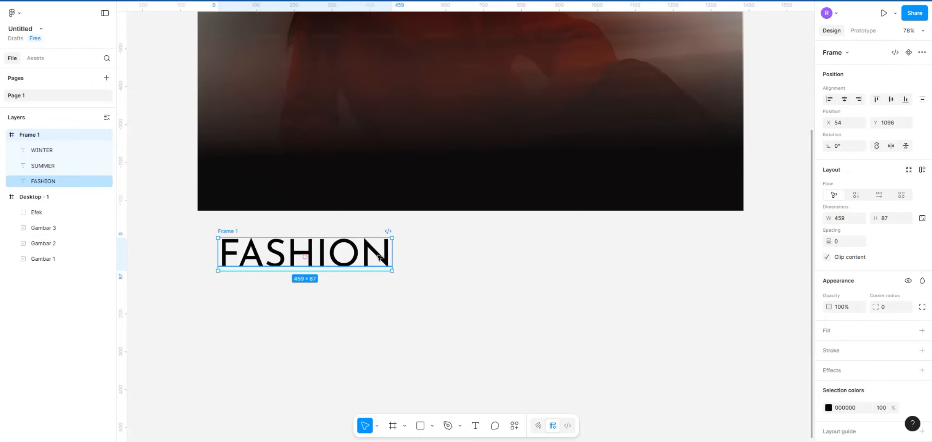
Move the title frame onto the lower part of the Desktop - 1 frame and recolour its texts white (FFFFFF).
left_click_drag(375, 265, 384, 106)
left_click(828, 408)
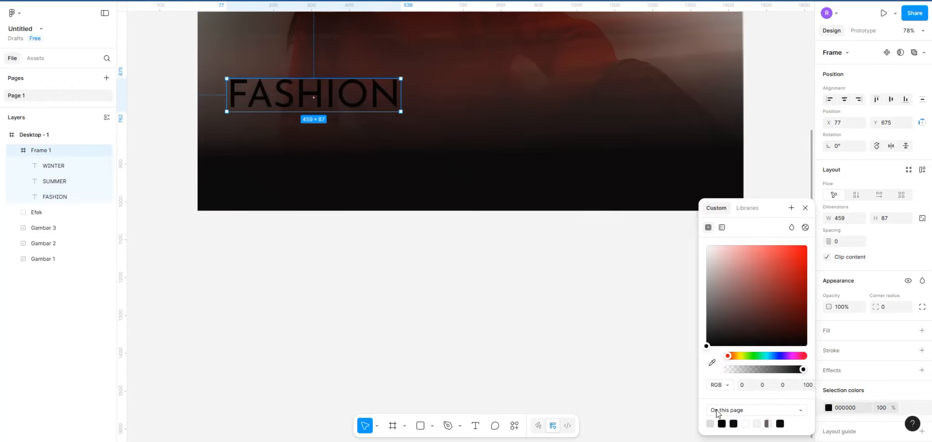
left_click(745, 424)
left_click(512, 286)
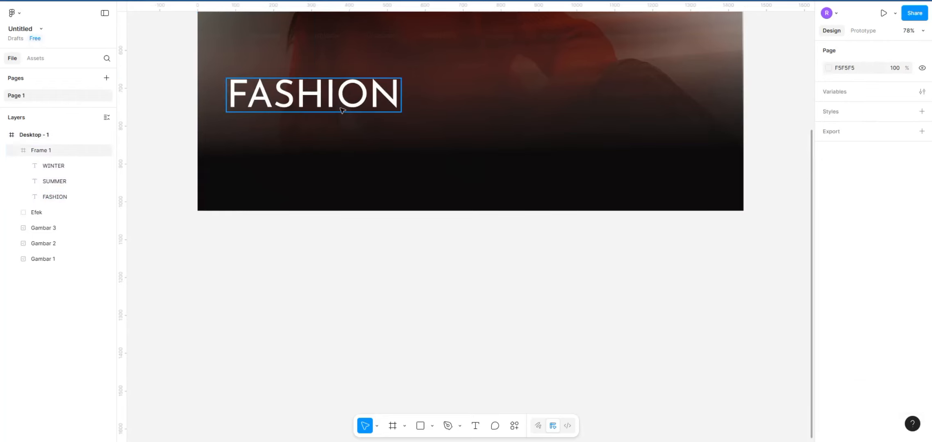
Raise the title frame within Desktop - 1 to about X 74, Y 559.
left_click_drag(351, 107, 351, 85)
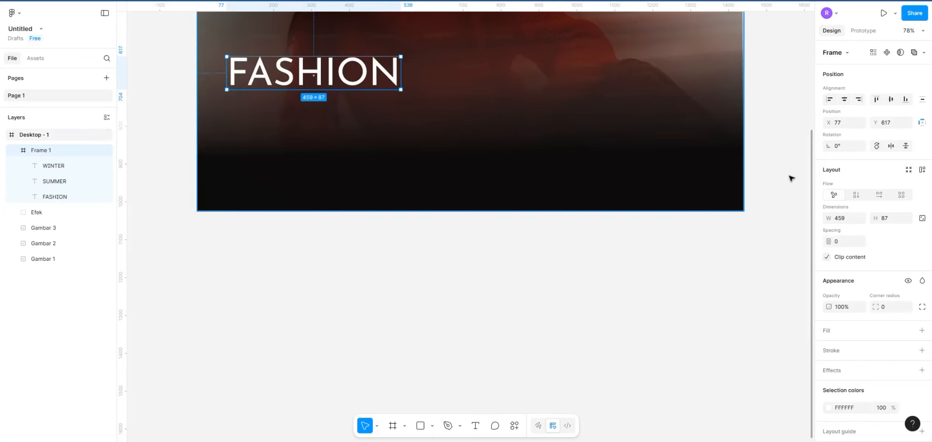
left_click_drag(813, 177, 802, 166)
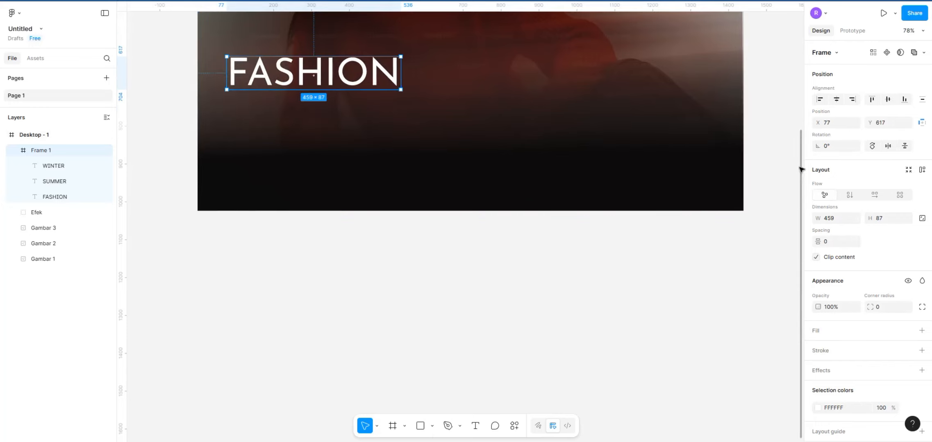
scroll(792, 83, "up", 4)
left_click_drag(303, 221, 301, 200)
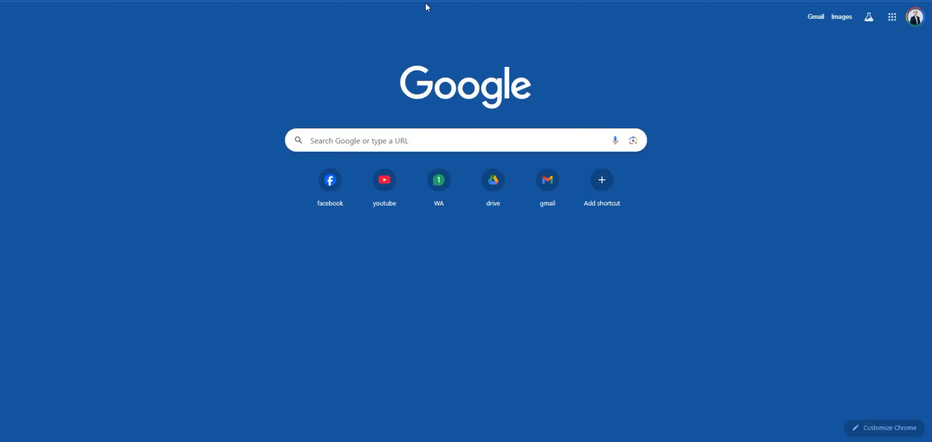
Switch to ChatGPT in the browser and ask it for "fashion definition".
type("ch")
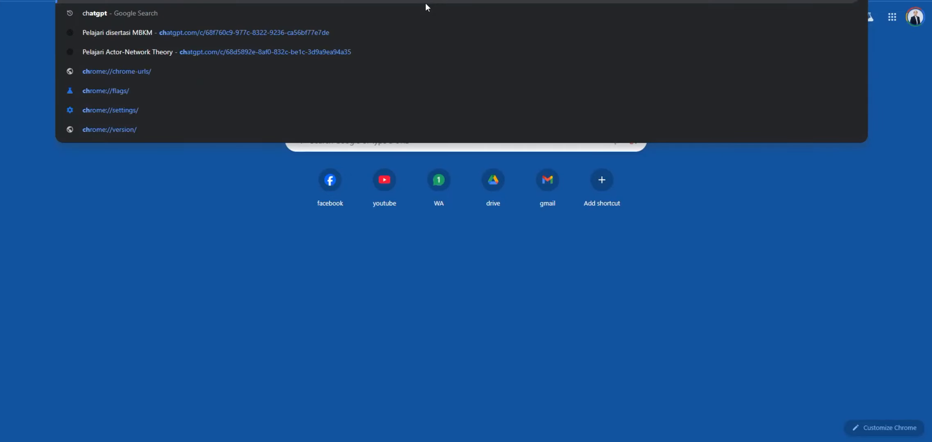
key("Return")
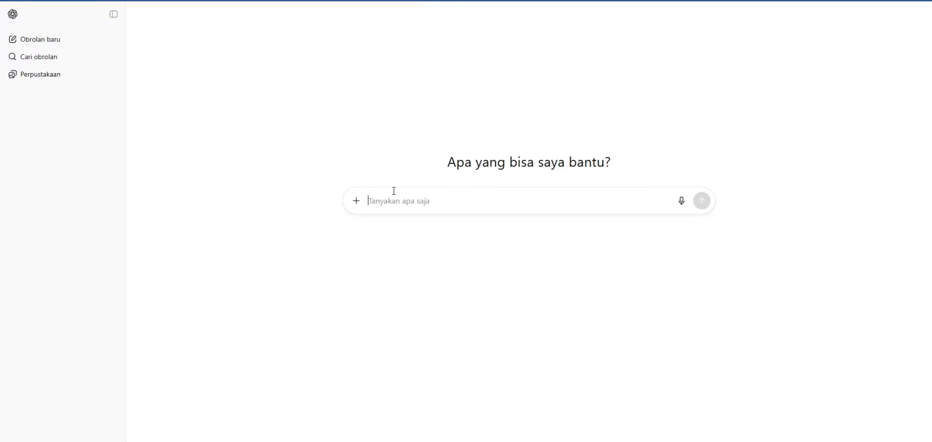
type("fashion definition")
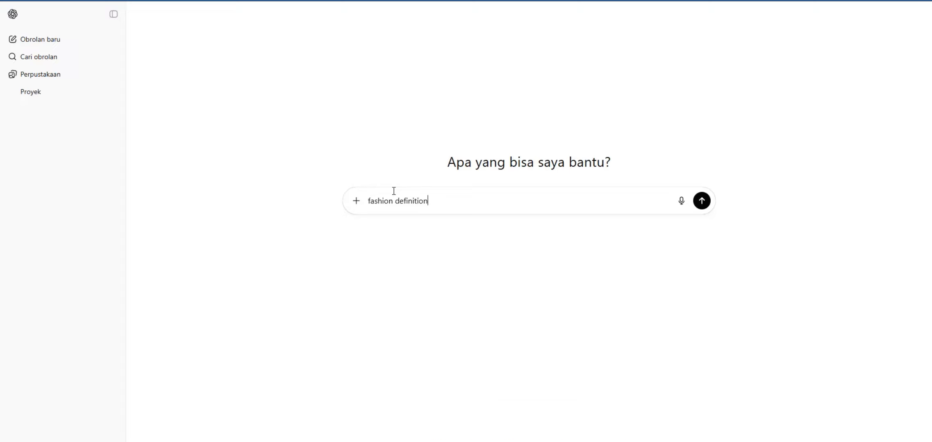
key("Return")
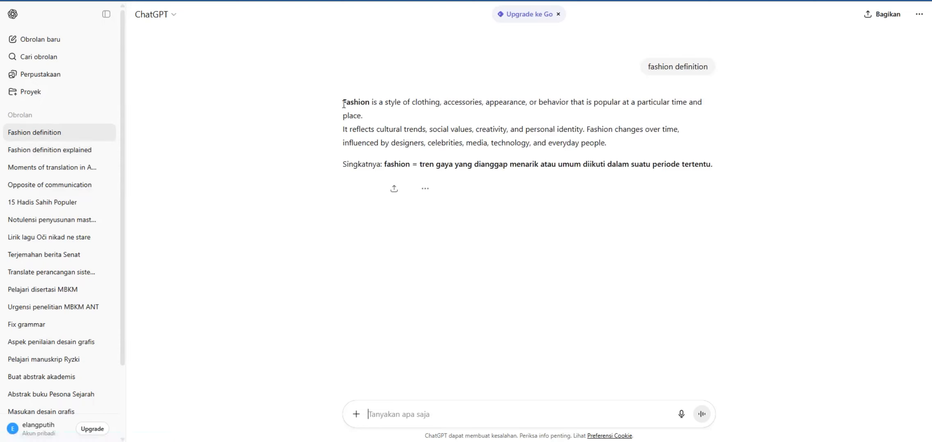
Copy the English fashion definition from the ChatGPT answer and switch back to the Figma design.
left_click_drag(343, 104, 610, 148)
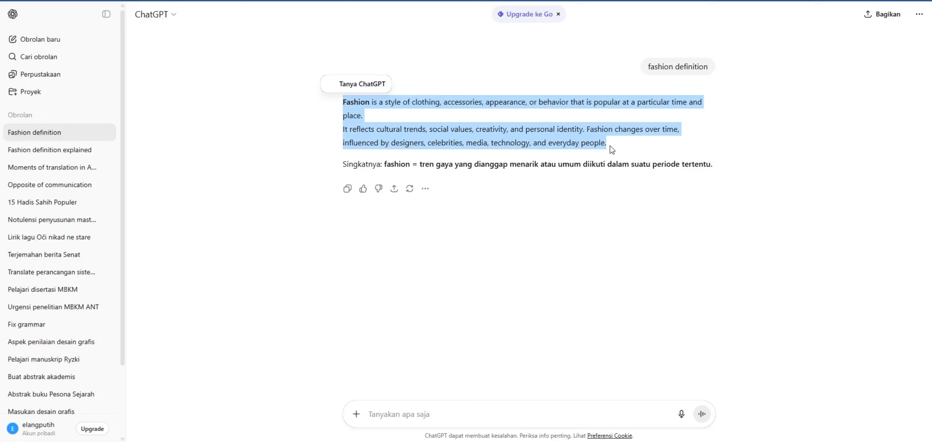
left_click(499, 1)
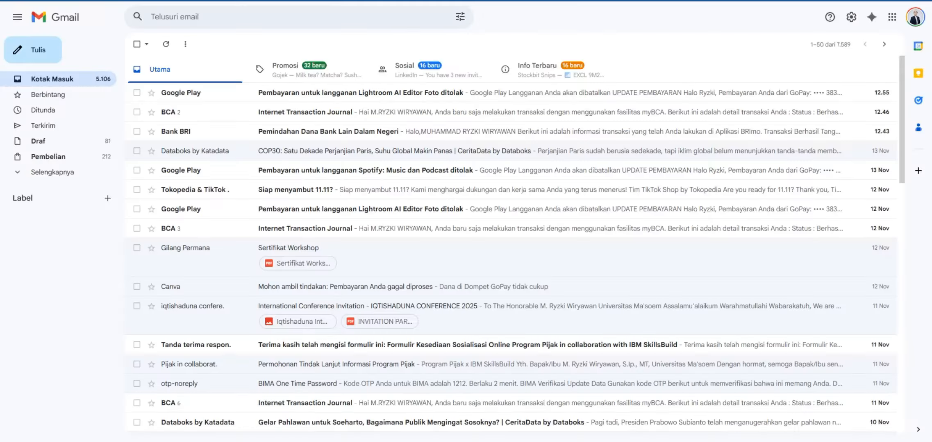
left_click(499, 2)
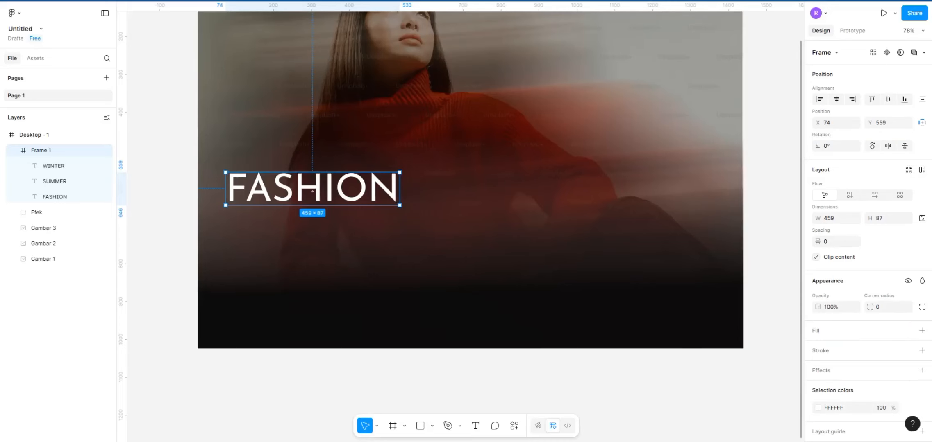
Draw a text box about 499 by 184 below the FASHION title, paste the copied definition and set its font size to 20.
left_click(474, 426)
left_click_drag(241, 235, 426, 303)
key("ctrl+v")
key("ctrl+a")
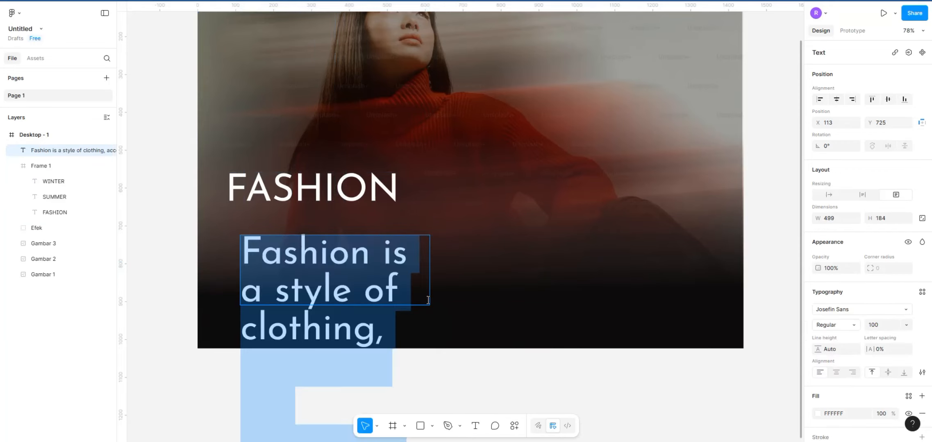
left_click(882, 327)
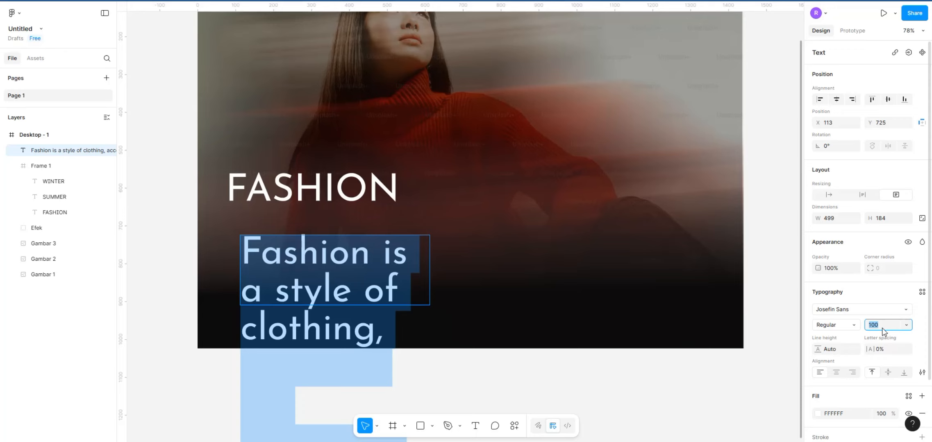
type("20")
key("Return")
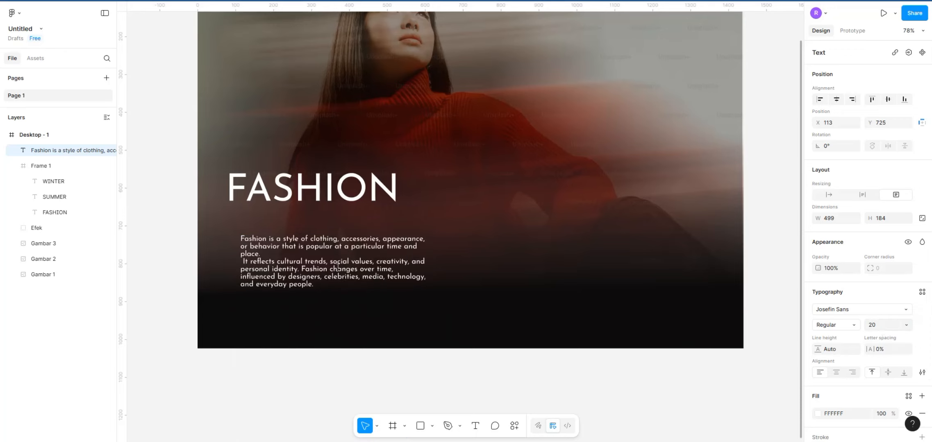
Place the description text directly beneath the FASHION title and narrow its box to about 436 by 185.
key("Escape")
left_click_drag(282, 274, 267, 255)
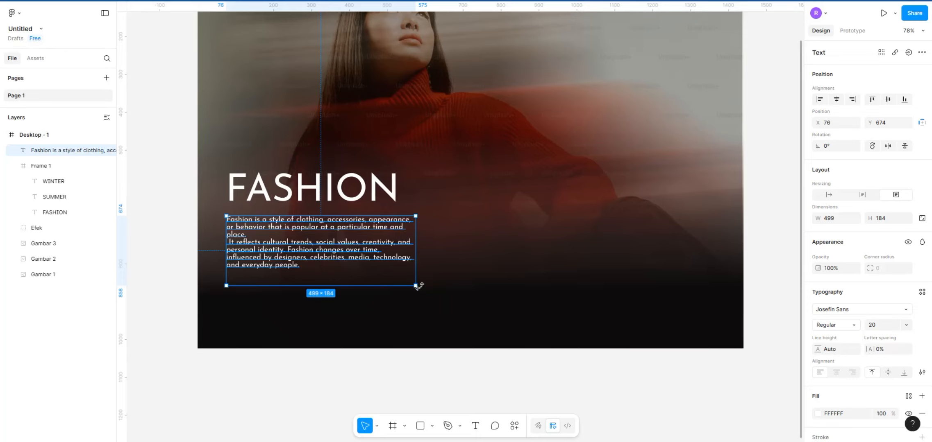
left_click_drag(412, 285, 392, 285)
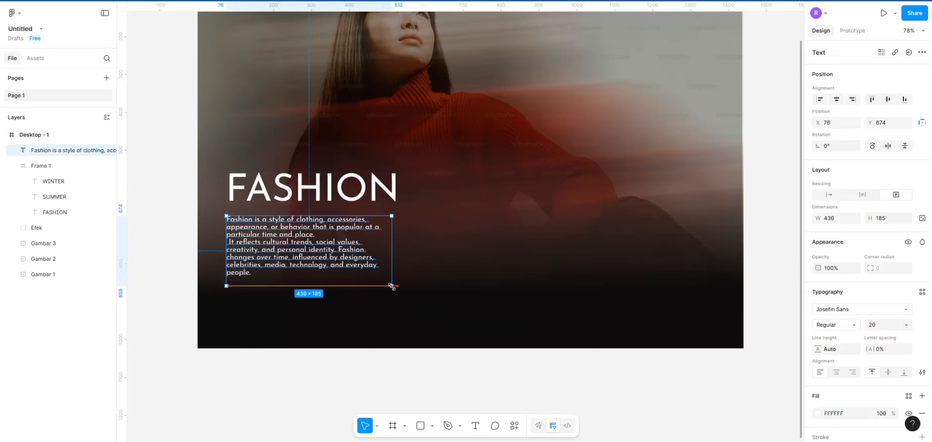
left_click(366, 379)
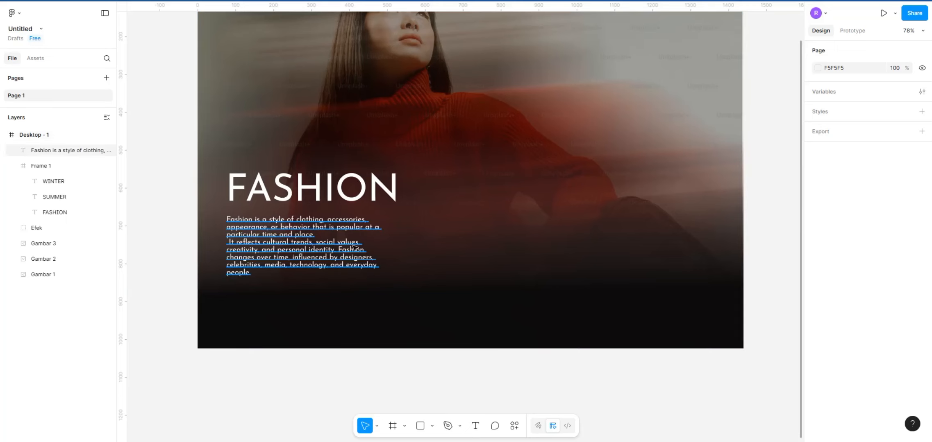
left_click_drag(354, 246, 358, 243)
left_click(383, 358)
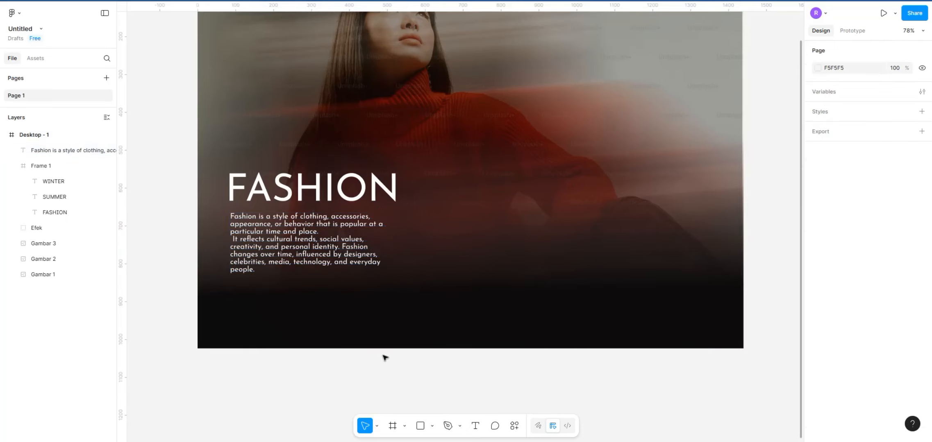
Draw a rectangle about 230 by 310 beside the title and description, and set its corner radius to 30.
left_click(420, 426)
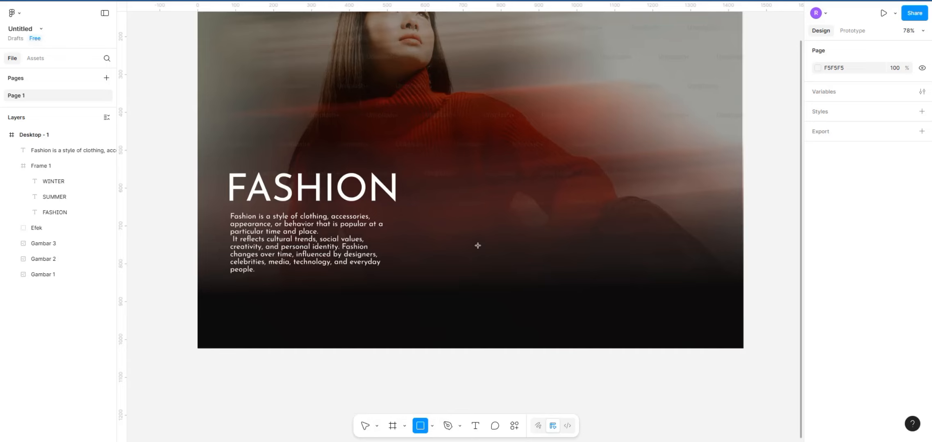
mouse_move(478, 176)
left_mouse_down()
mouse_move(510, 291)
mouse_move(572, 294)
mouse_move(500, 320)
mouse_move(513, 306)
mouse_move(538, 304)
left_mouse_up()
left_click(489, 313)
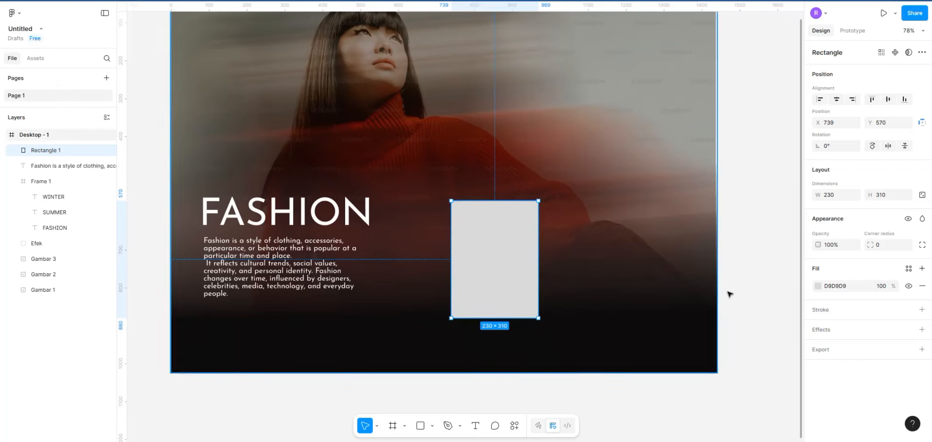
left_click(886, 244)
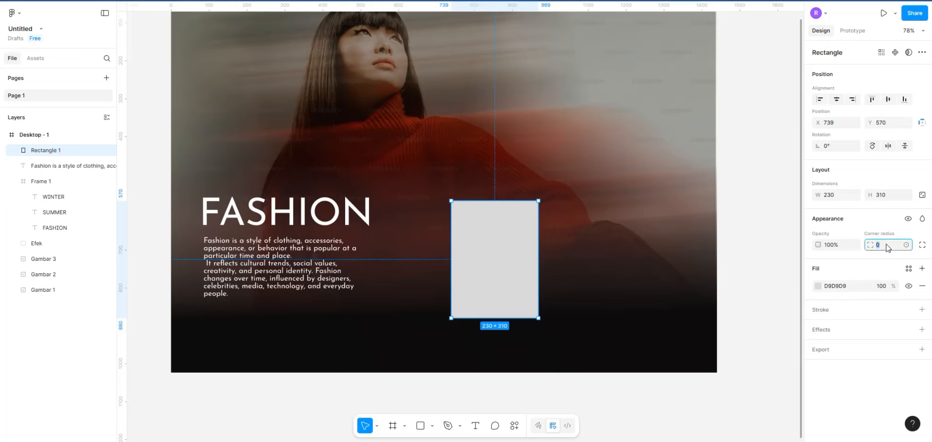
key("Return")
Give the rounded rectangle a white (FFFFFF) inside stroke with a weight of 5.
left_click(848, 310)
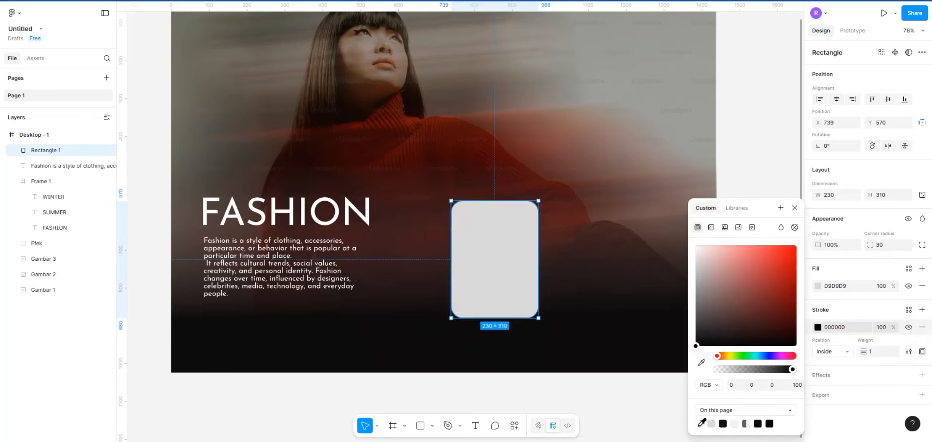
left_click(699, 424)
left_click(875, 351)
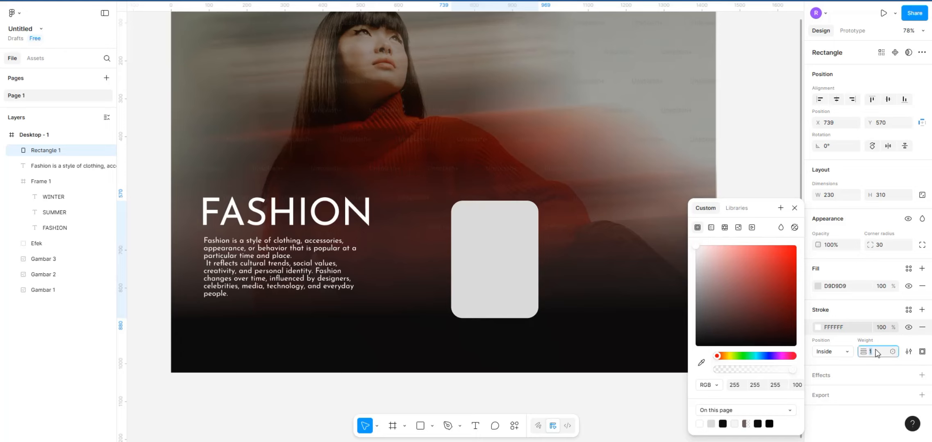
type("5")
key("Return")
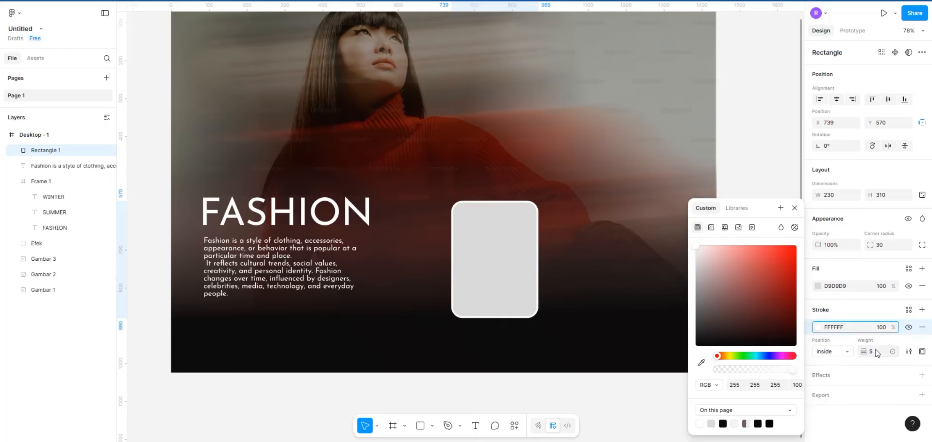
Fill the rounded rectangle with the Unsplash photo of a woman in sunglasses and brown coat, searching for "fasion".
right_click(485, 293)
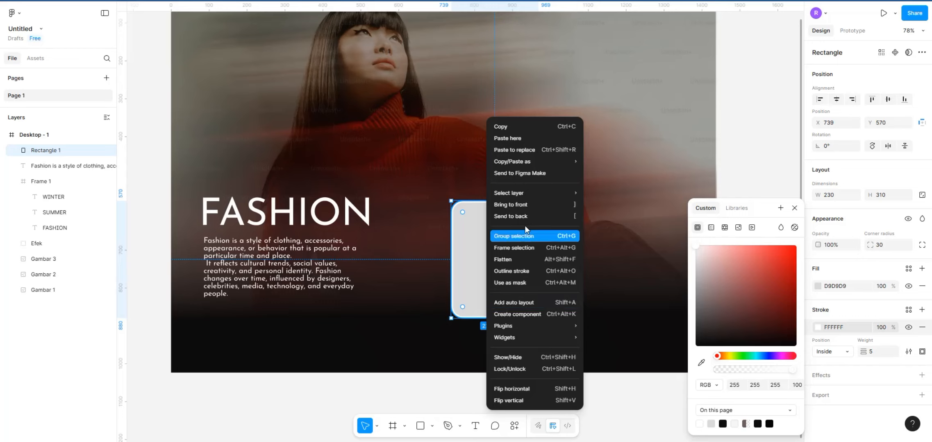
mouse_move(524, 325)
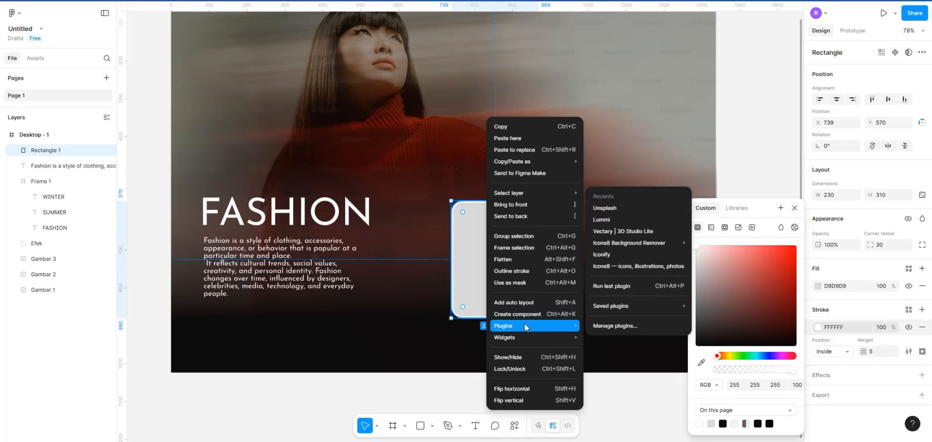
left_click(605, 215)
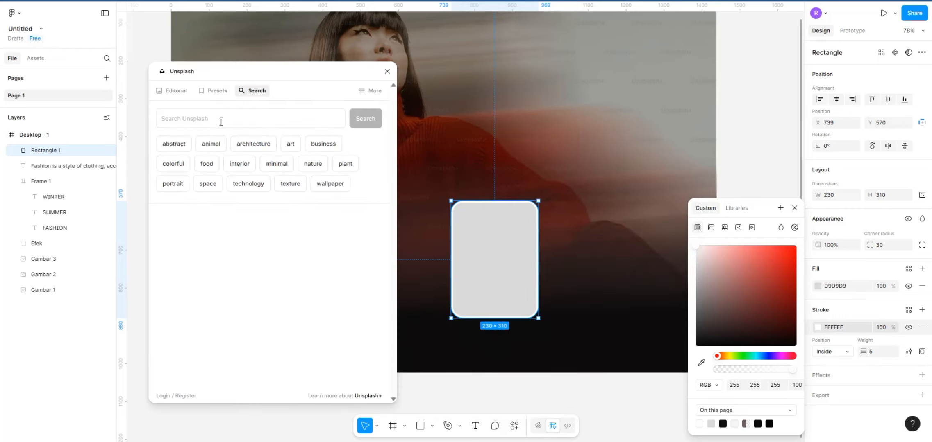
left_click(216, 119)
type("fasion")
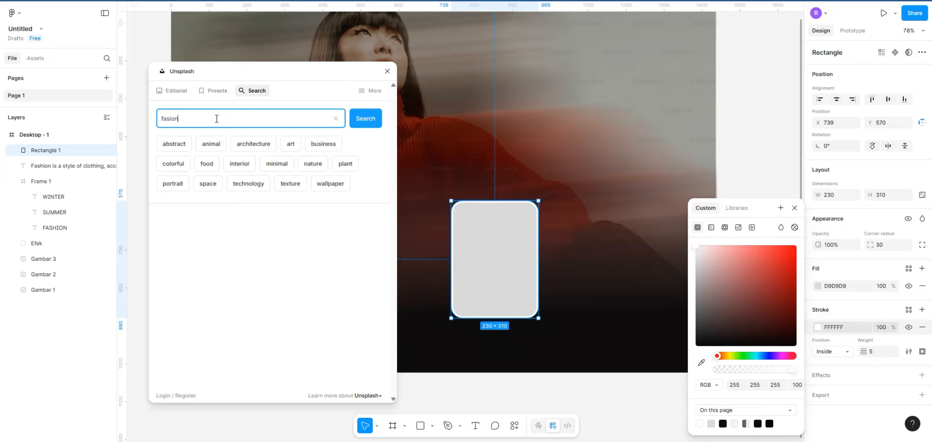
key("Return")
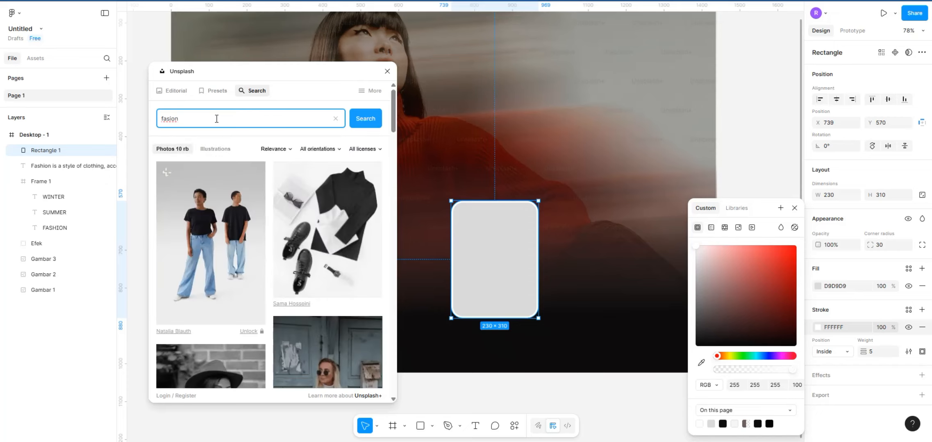
scroll(342, 301, "down", 5)
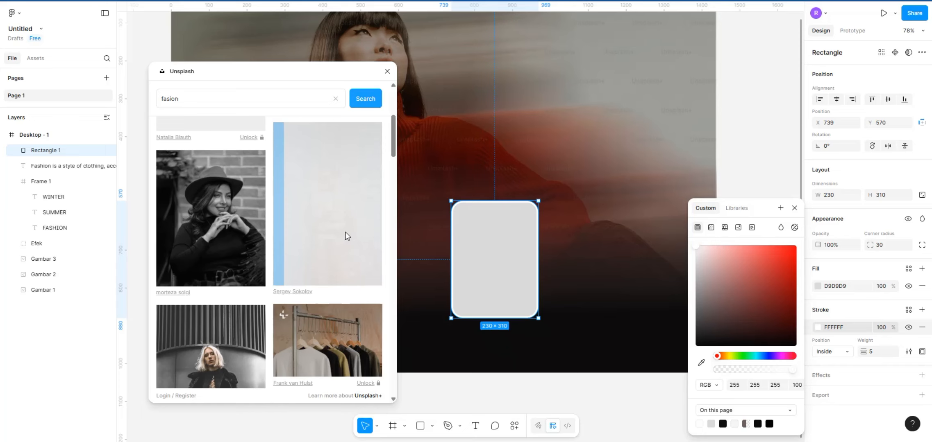
left_click(387, 72)
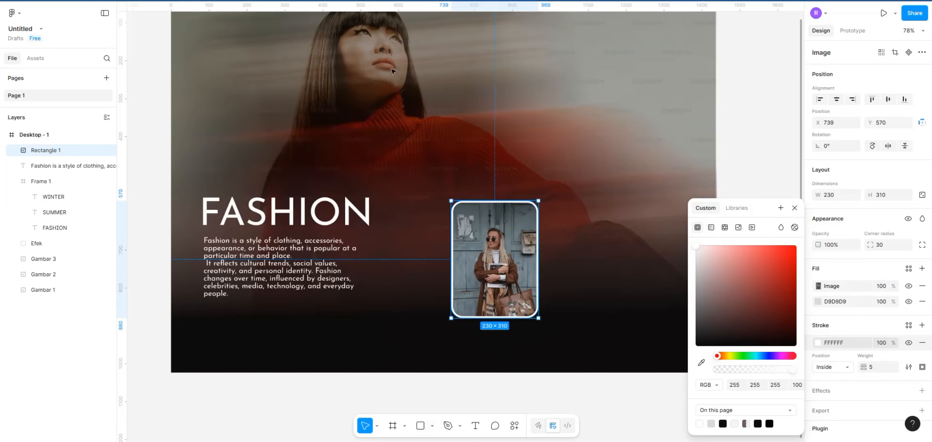
left_click(794, 208)
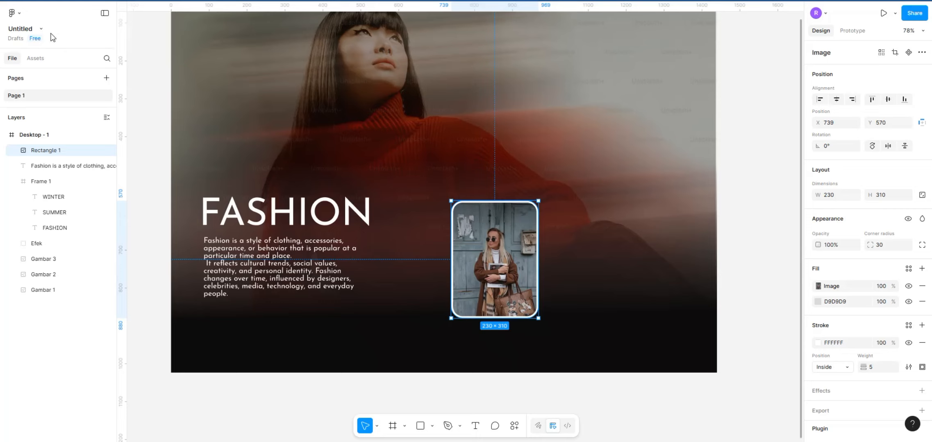
Check the rulers setting and place two vertical guides along the side edges of the photo card.
left_click(13, 13)
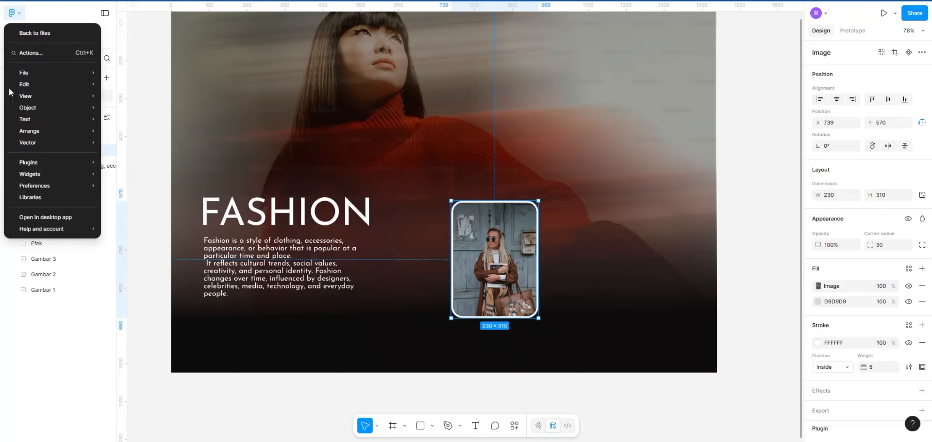
mouse_move(12, 101)
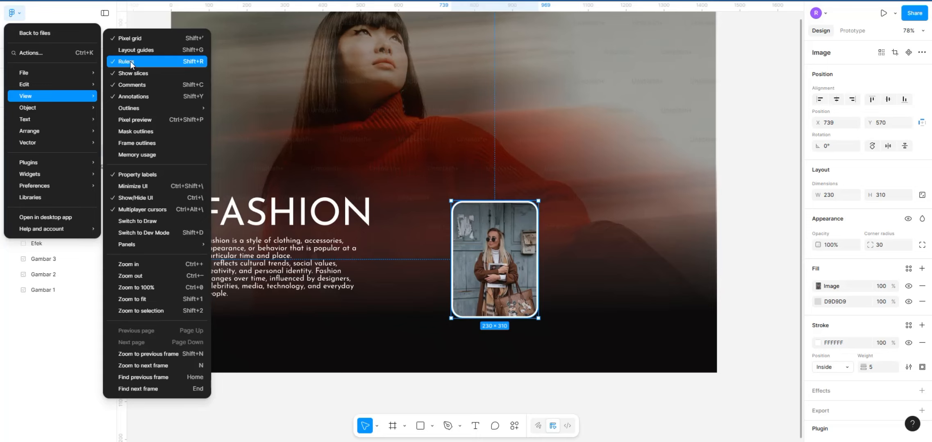
left_click(121, 16)
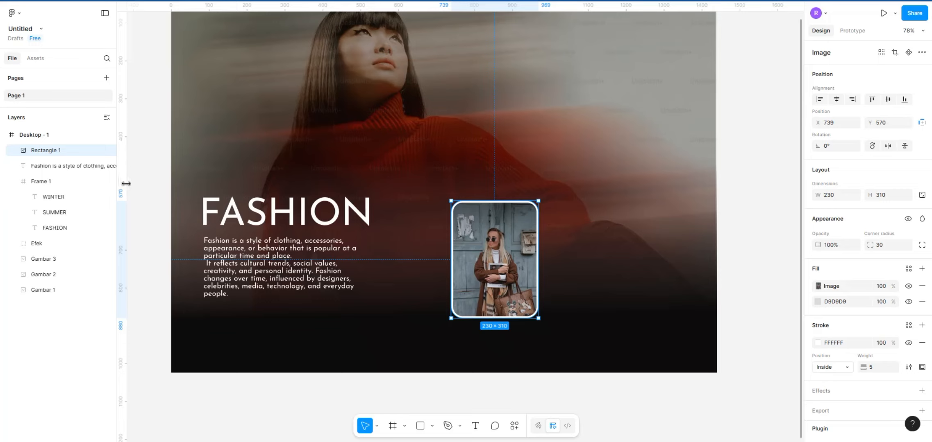
left_click_drag(126, 184, 450, 214)
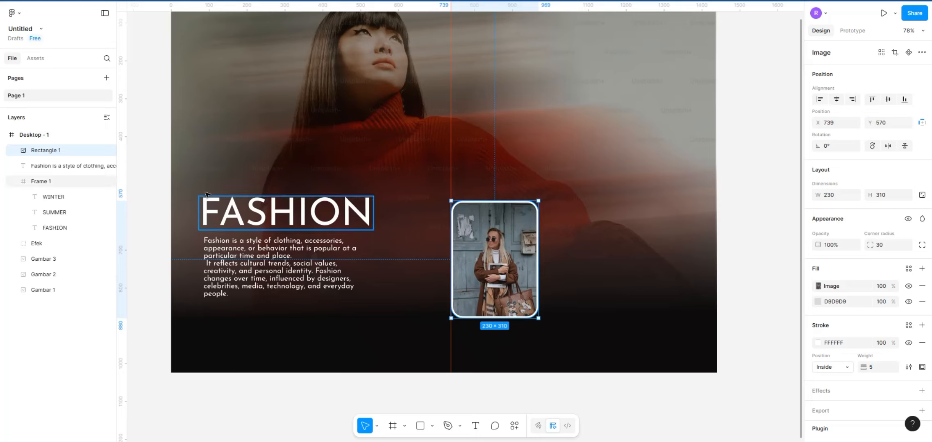
left_click_drag(125, 165, 535, 205)
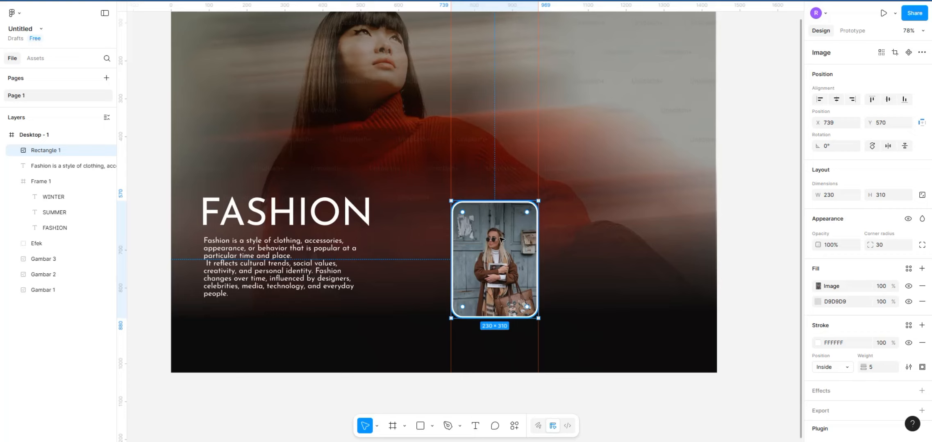
Duplicate the photo card to X 999 with a 30 gap and shrink the copy to about 166 by 234.
left_click_drag(501, 239, 601, 238)
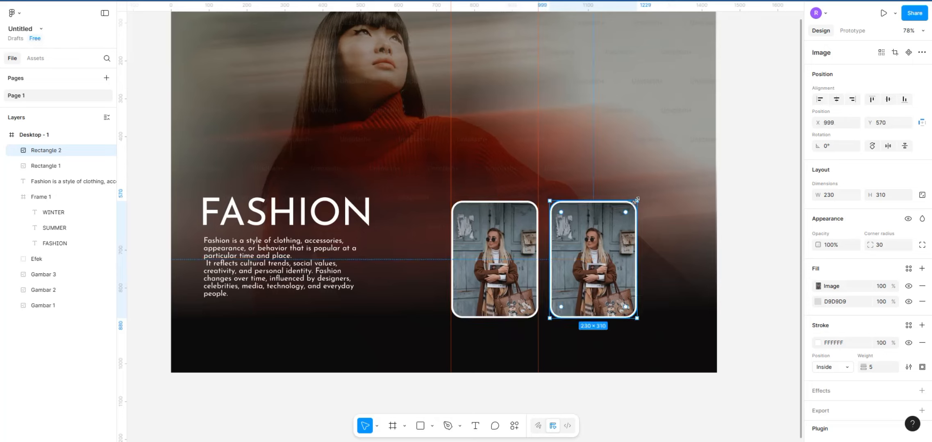
left_click_drag(637, 201, 613, 228)
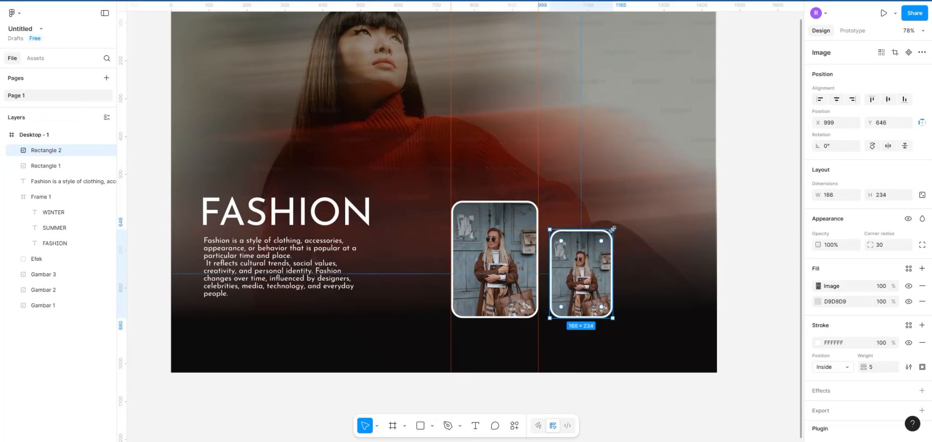
Replace the smaller card's image with the Unsplash photo of a woman in a yellow coat, searching for "fashion".
right_click(596, 260)
mouse_move(617, 325)
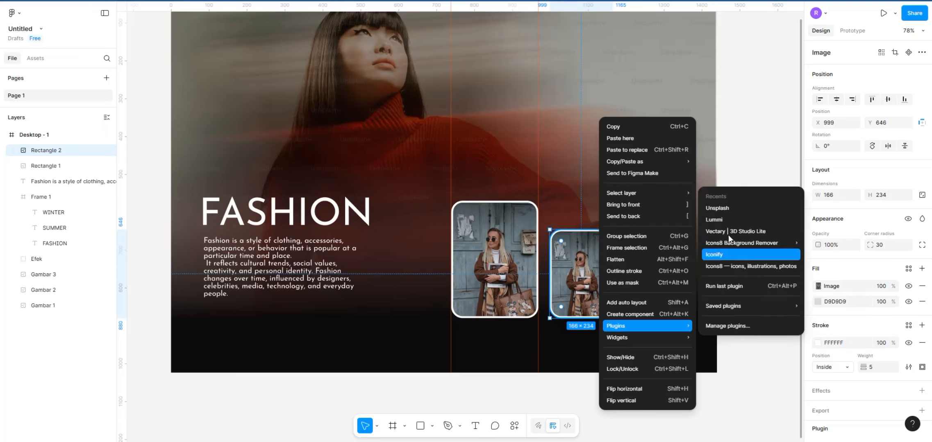
left_click(715, 211)
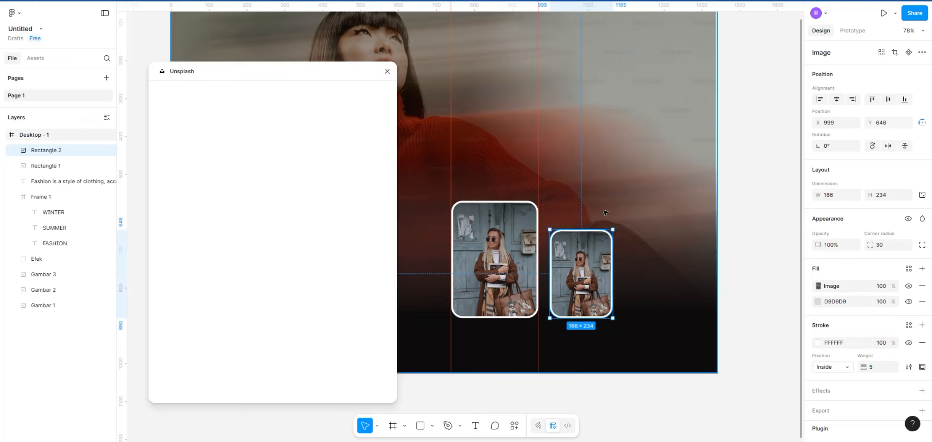
left_click(216, 116)
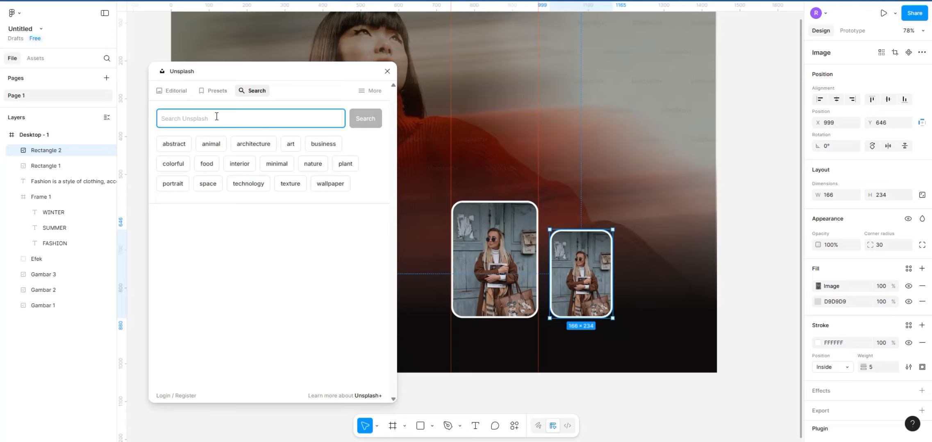
type("fashion")
key("Return")
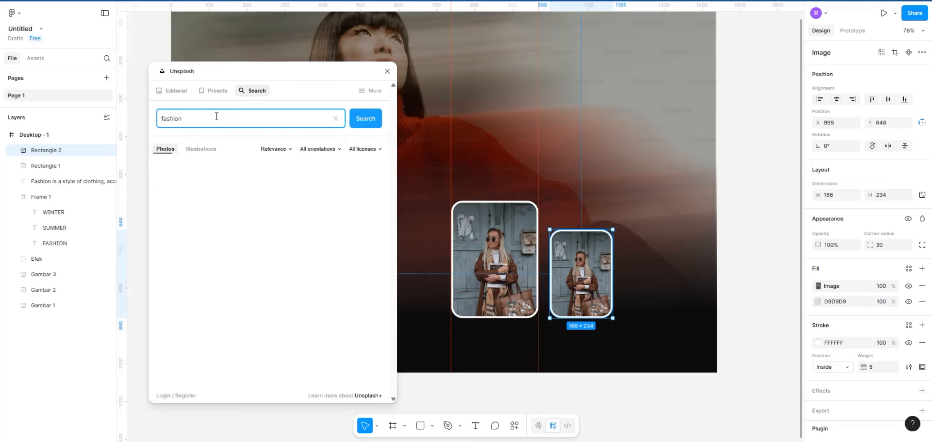
scroll(334, 307, "down", 10)
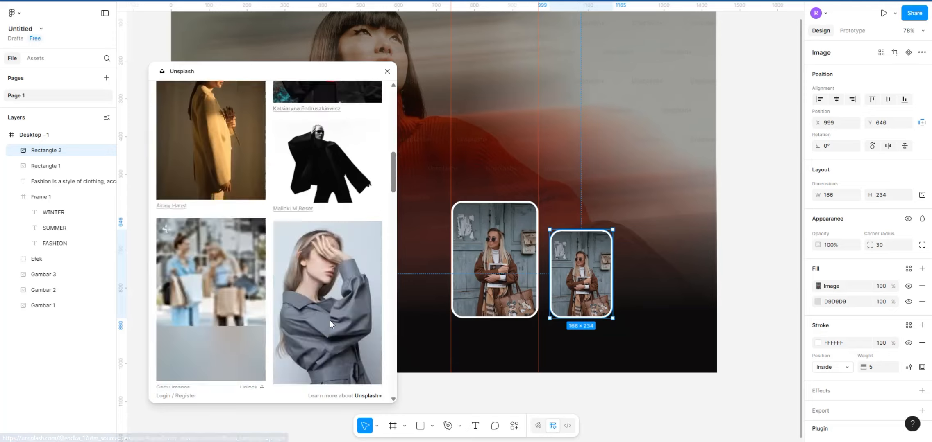
scroll(331, 323, "up", 5)
left_click(213, 179)
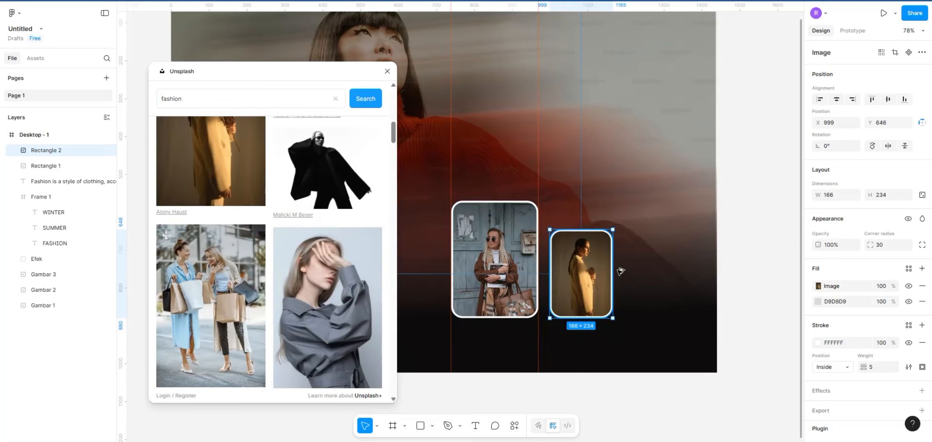
Duplicate the smaller card beside itself and fill the copy with the Unsplash photo of a person in a dark leather coat.
left_click_drag(583, 272, 657, 276)
scroll(337, 273, "down", 5)
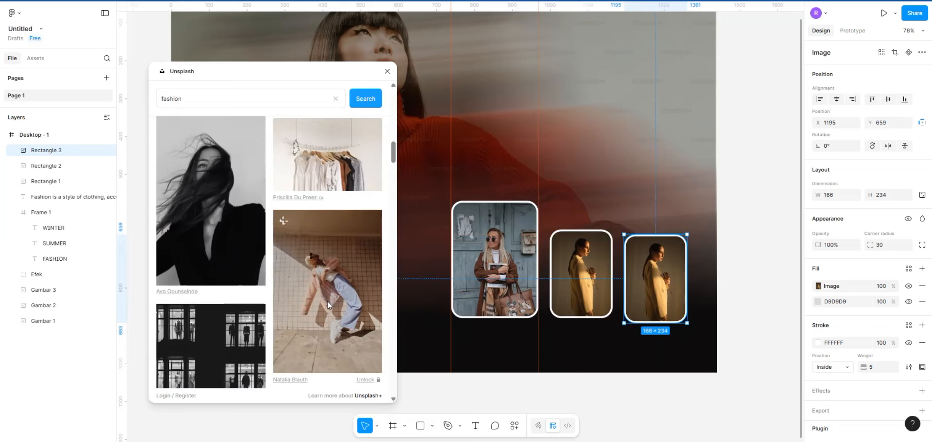
scroll(327, 303, "down", 10)
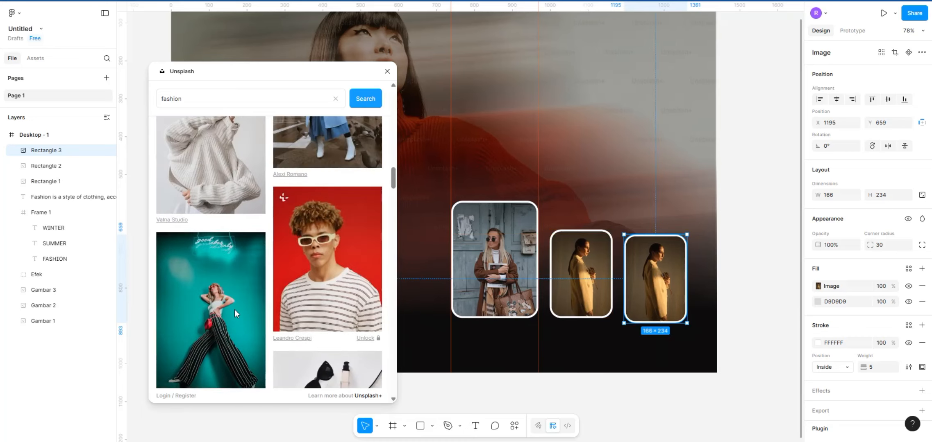
scroll(234, 310, "down", 5)
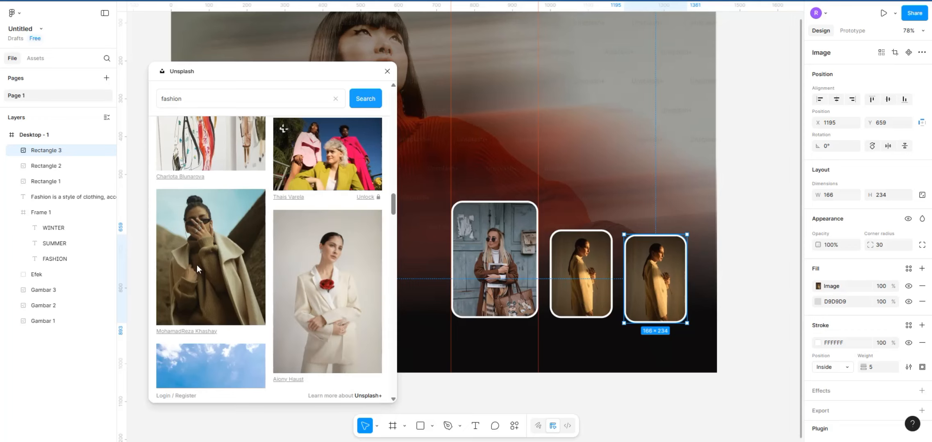
scroll(259, 281, "down", 10)
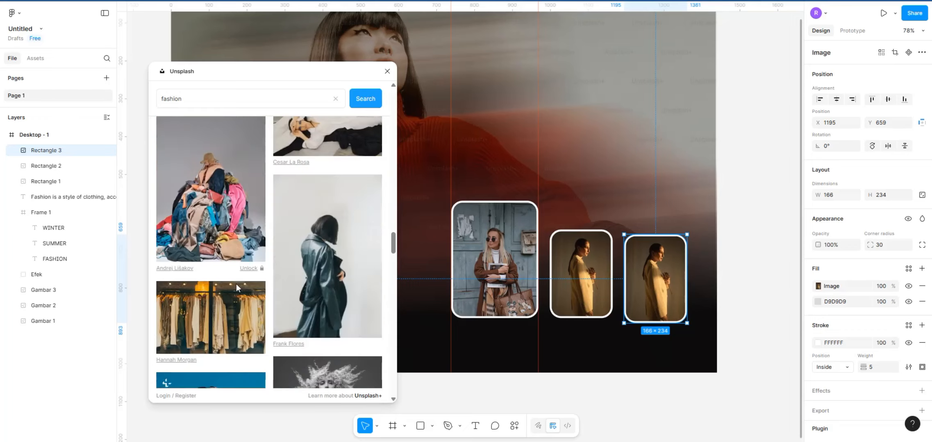
left_click(312, 267)
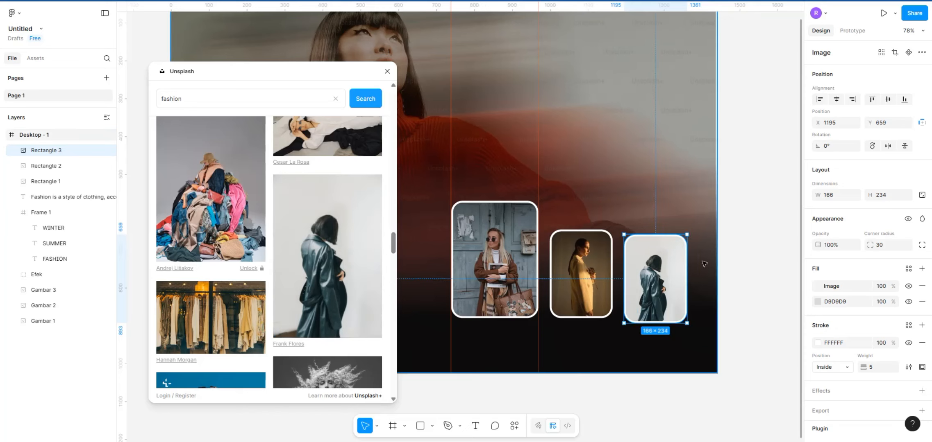
left_click(386, 72)
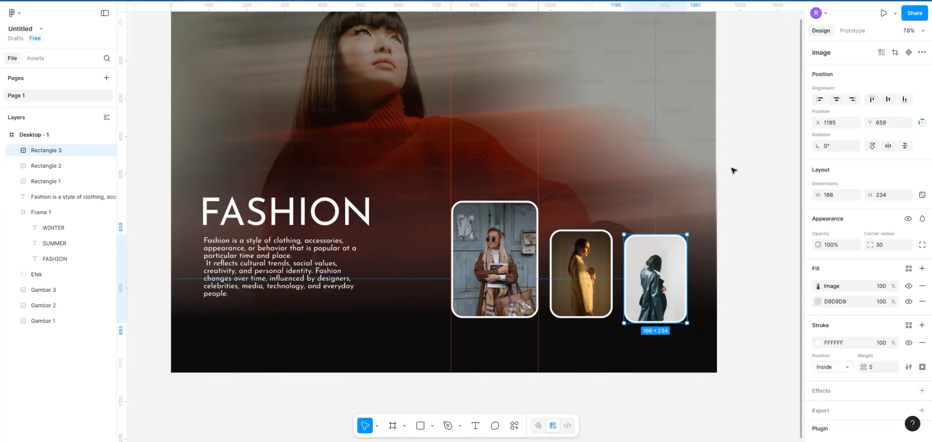
Align the third card with the second at Y 646, keeping a 30 gap between the cards.
left_click(730, 169)
left_click(664, 276)
left_click_drag(664, 275, 664, 275)
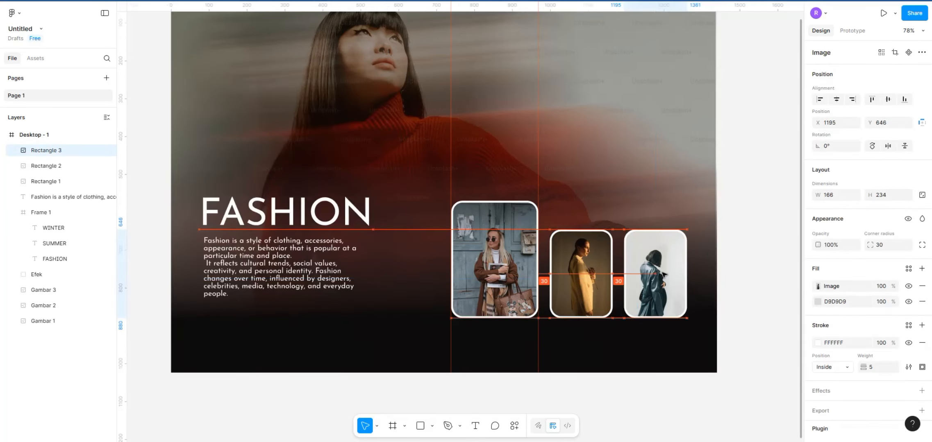
left_click(742, 271)
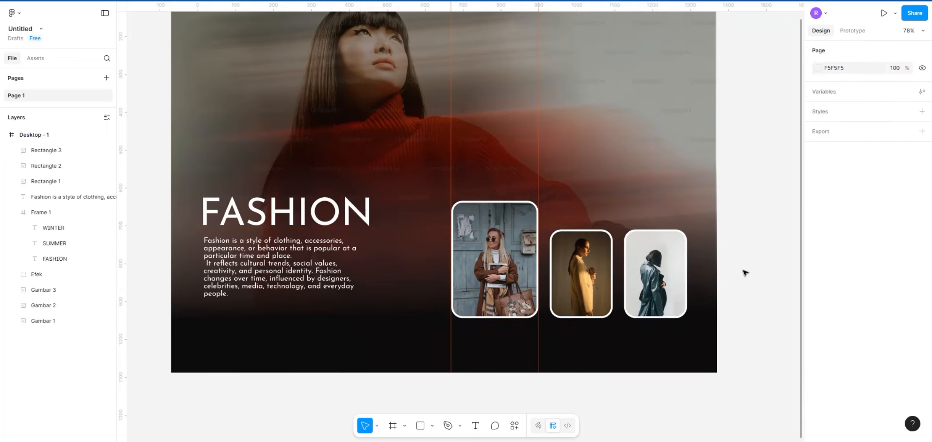
Select all three photo cards and wrap them together in a frame.
scroll(746, 273, "up", 1)
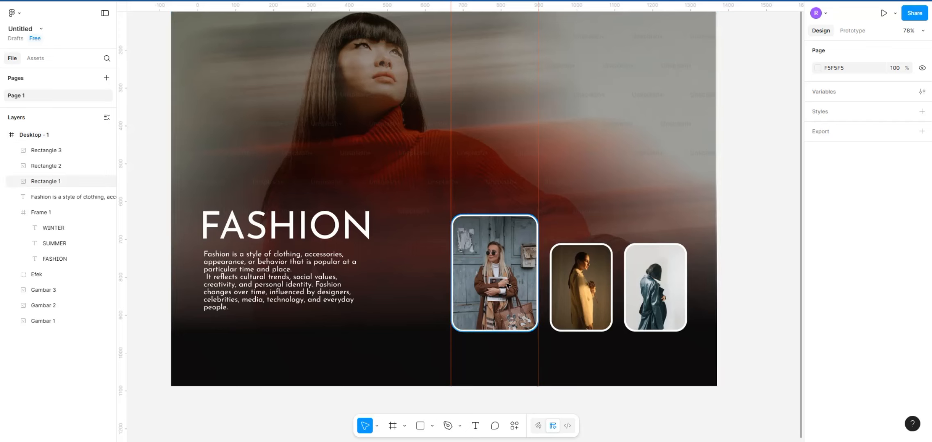
left_click(505, 284)
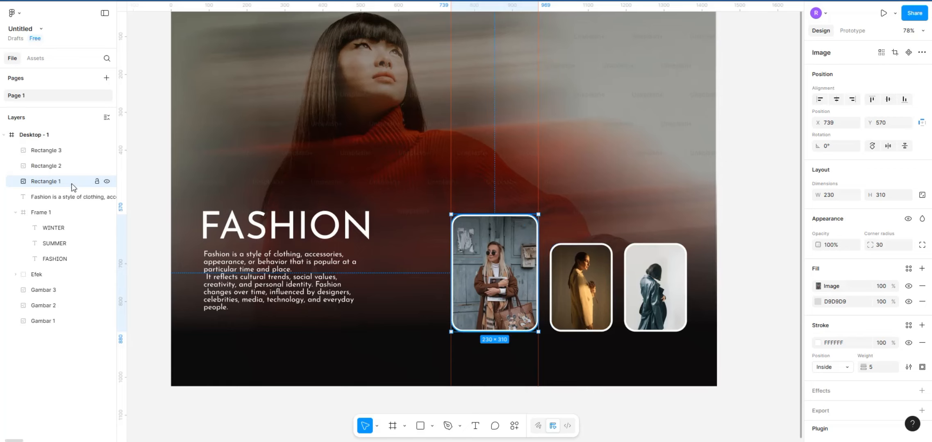
left_click(587, 303, "shift")
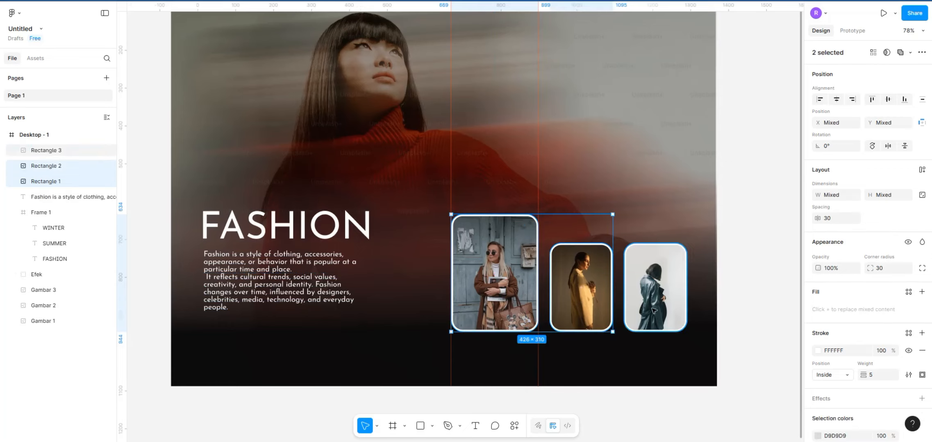
left_click(654, 311, "shift")
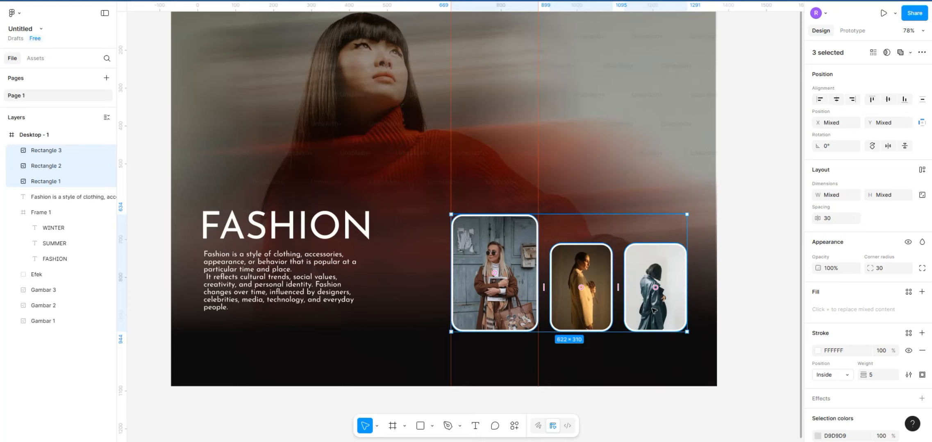
right_click(653, 312)
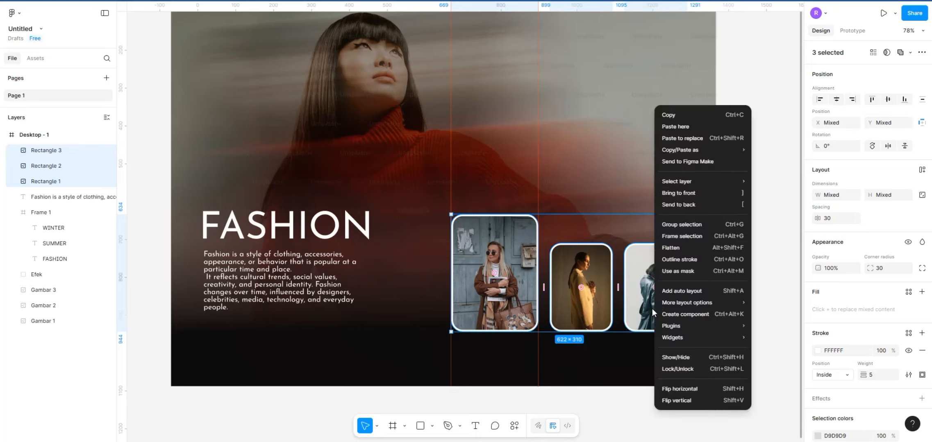
left_click(675, 236)
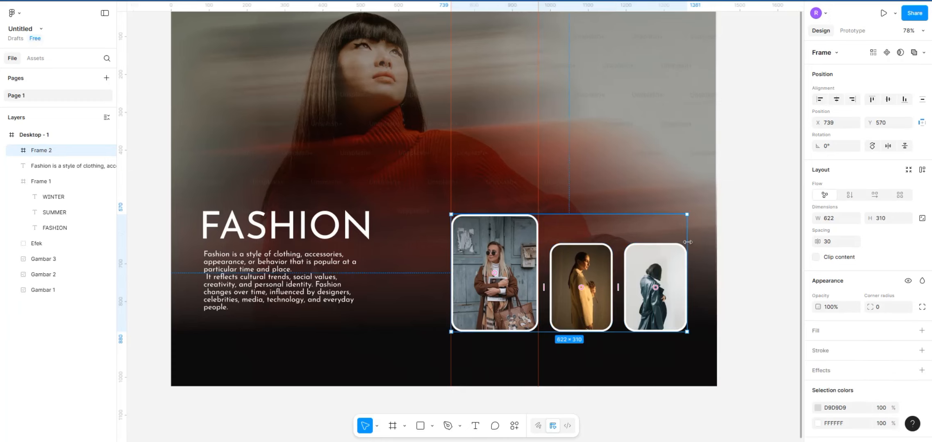
Widen the photo-card frame to 698 toward the hero's right edge and clip its content.
left_click_drag(687, 242, 715, 254)
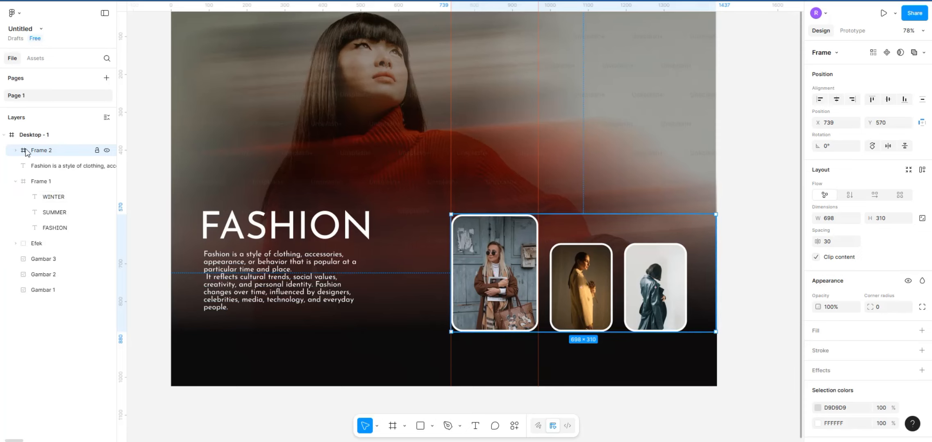
left_click(15, 182)
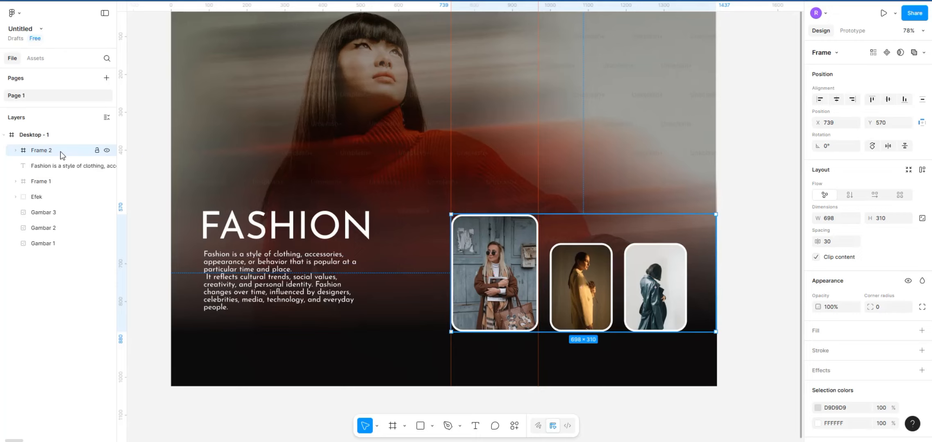
Duplicate the whole Desktop - 1 hero frame and place the copy below the original at X 334, Y 1292.
left_click(34, 137)
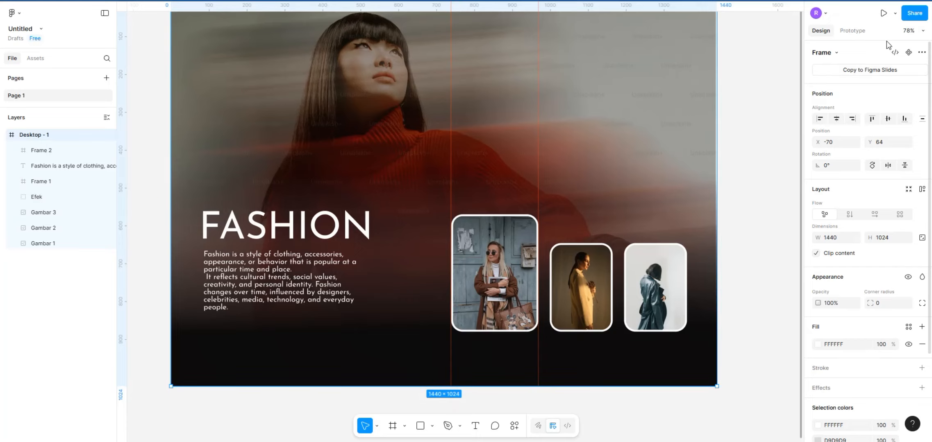
left_click(928, 32)
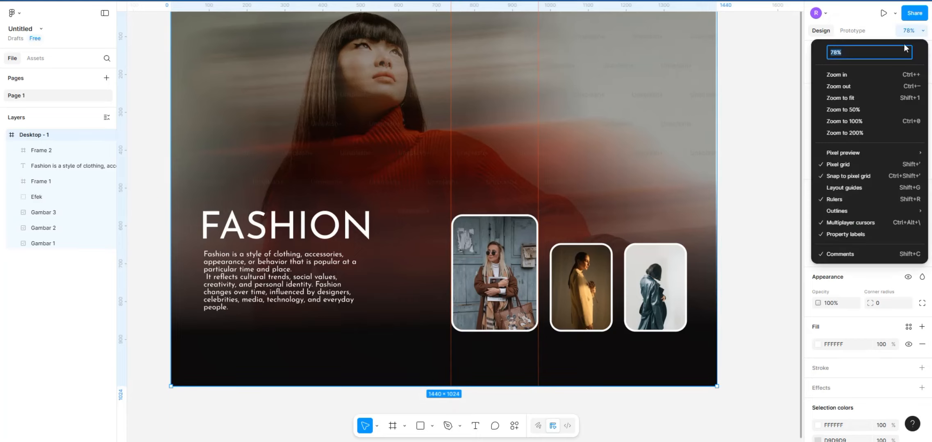
left_click(874, 82)
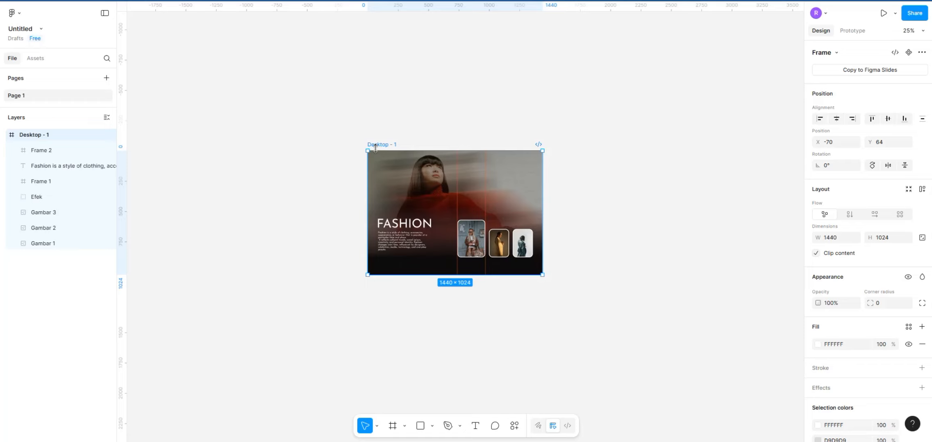
left_click_drag(376, 147, 435, 293)
scroll(615, 313, "down", 2)
scroll(616, 312, "down", 5)
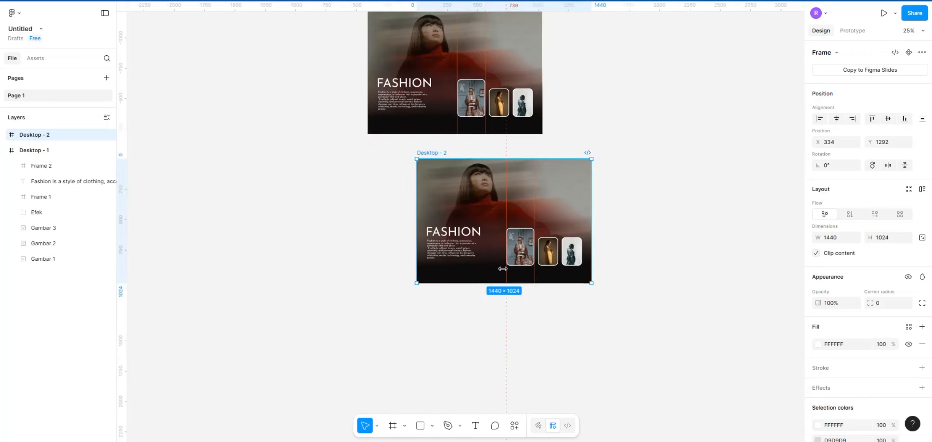
Set the opacity of the Gambar 2 background photo in the duplicated hero to 100%.
left_click(922, 33)
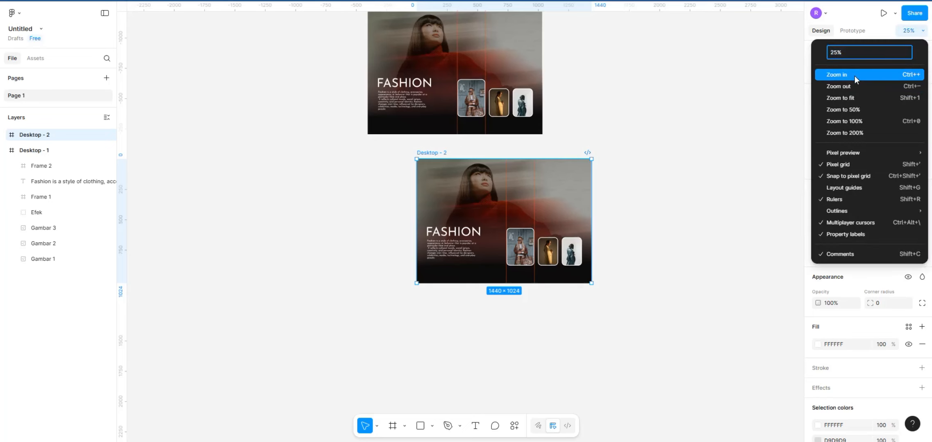
left_click(860, 75)
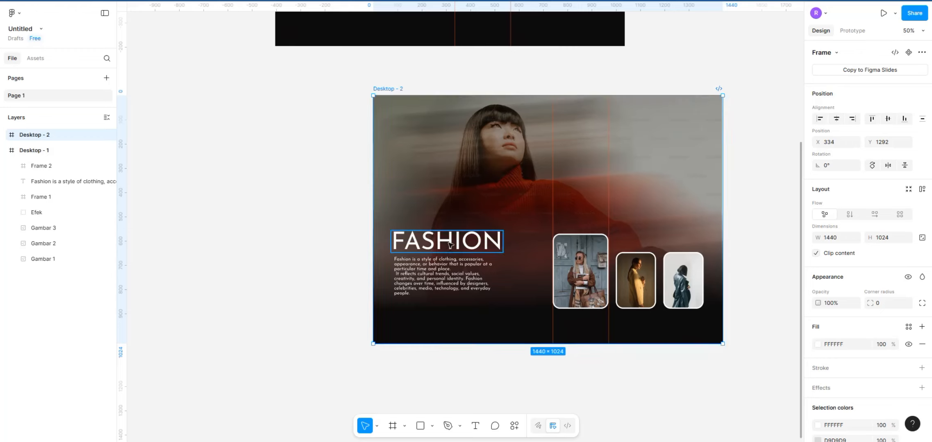
left_click(450, 167)
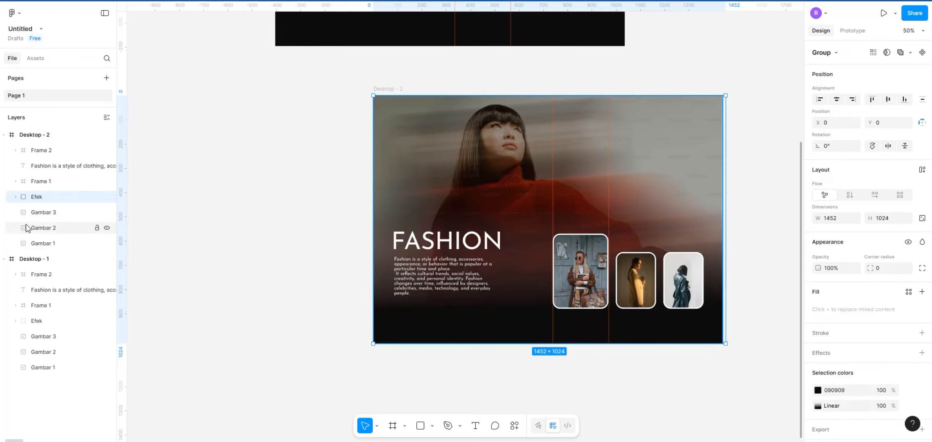
left_click(60, 214)
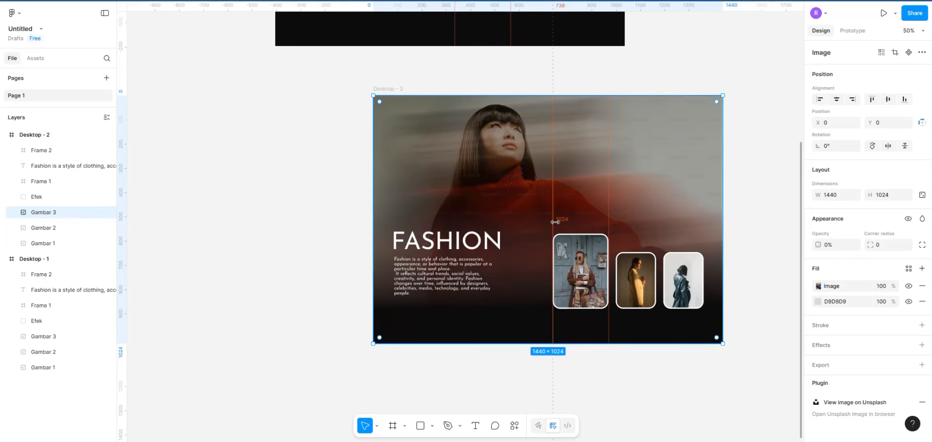
left_click(33, 229)
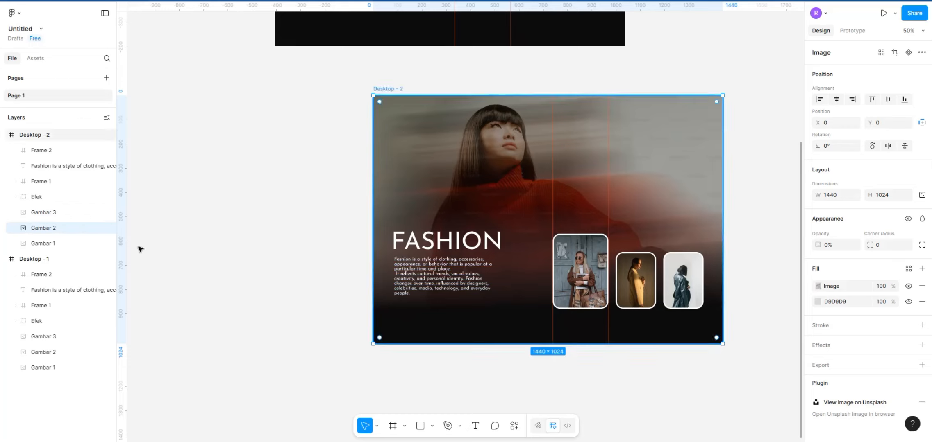
left_click(822, 246)
type("100")
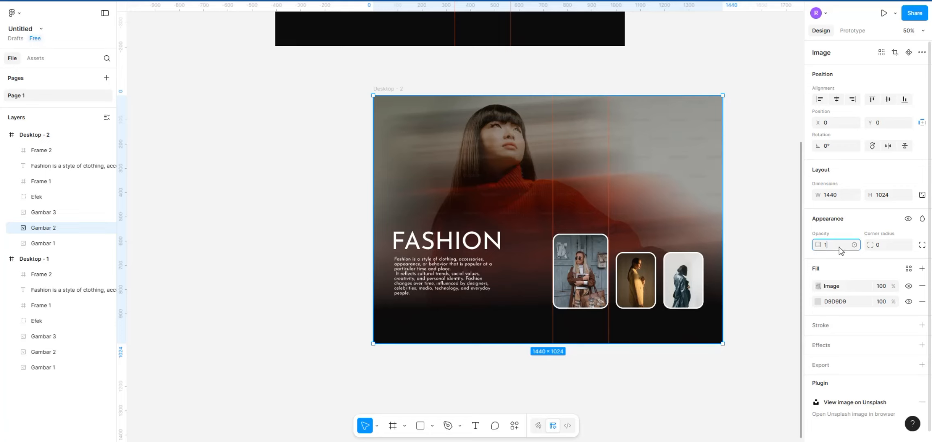
key("Return")
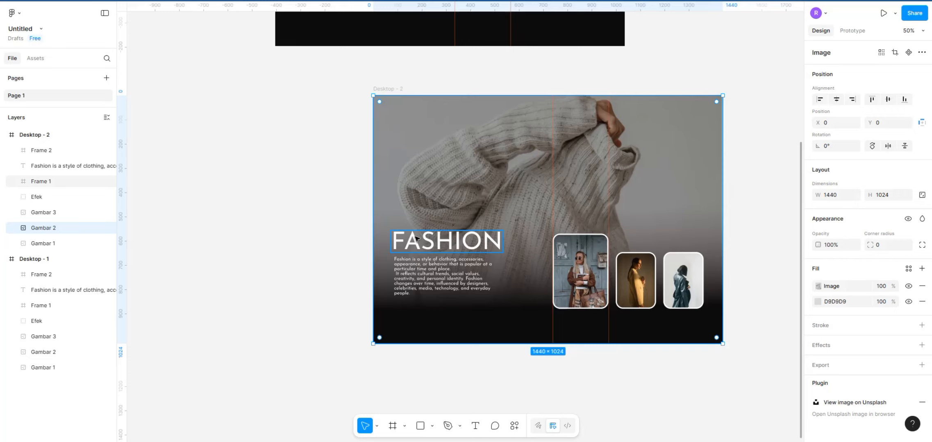
Move the WINTER, SUMMER and FASHION texts together up about 95 within the duplicate's clipped title frame so that WINTER shows.
left_click(450, 242)
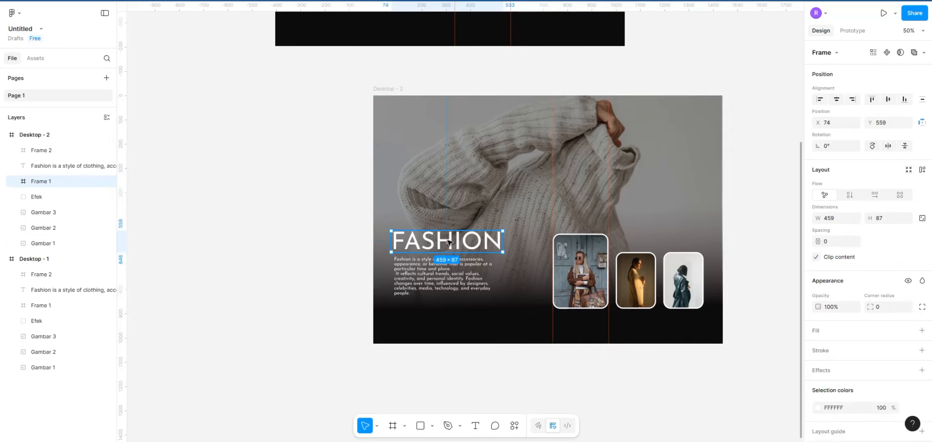
left_click(16, 183)
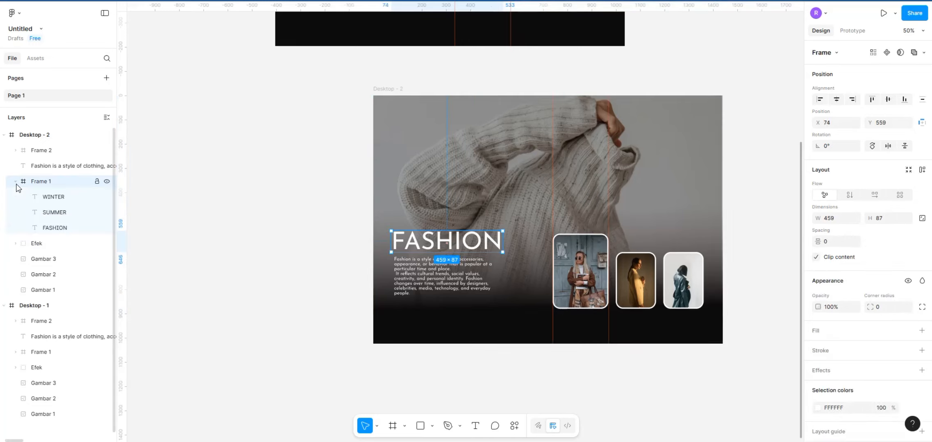
left_click(55, 197)
left_click(61, 213, "shift")
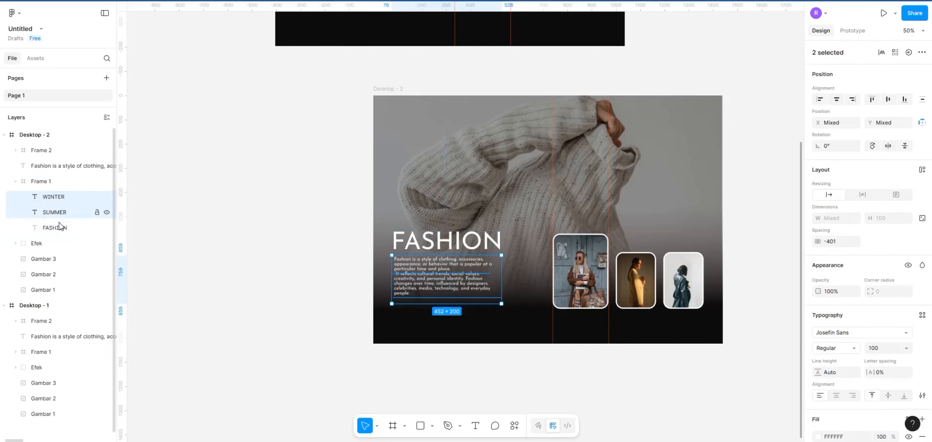
left_click(59, 228)
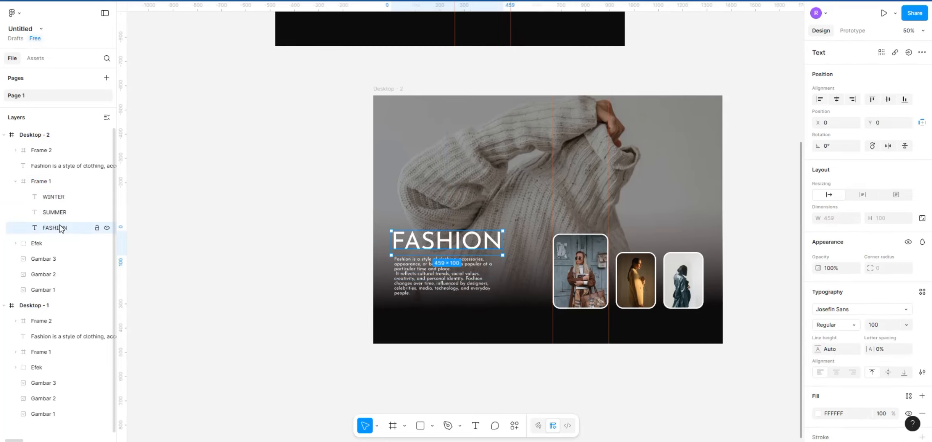
left_click(61, 198, "shift")
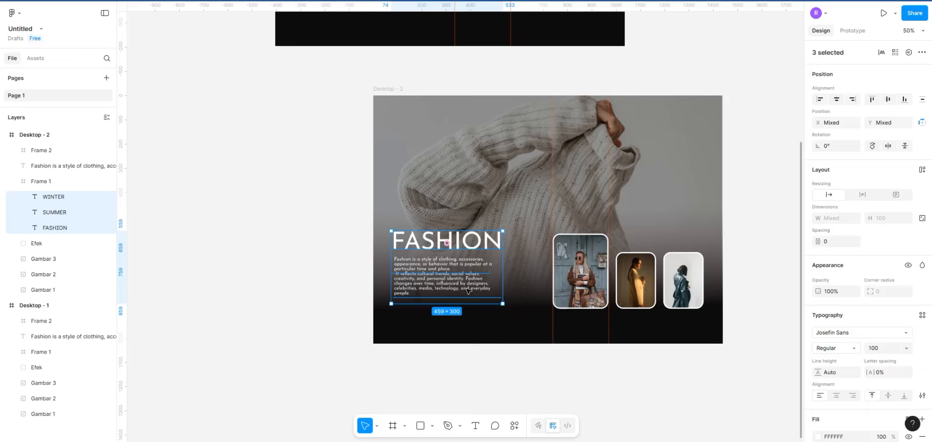
key("Up")
key("Up")
key("Up")
key("Up")
key("Up")
key("Up")
key("Up")
key("Up")
key("Up")
key("Up")
key("Up")
key("Up")
key("Up")
key("Up")
key("Up")
key("Up")
key("Up")
key("Up")
key("Up")
key("Up")
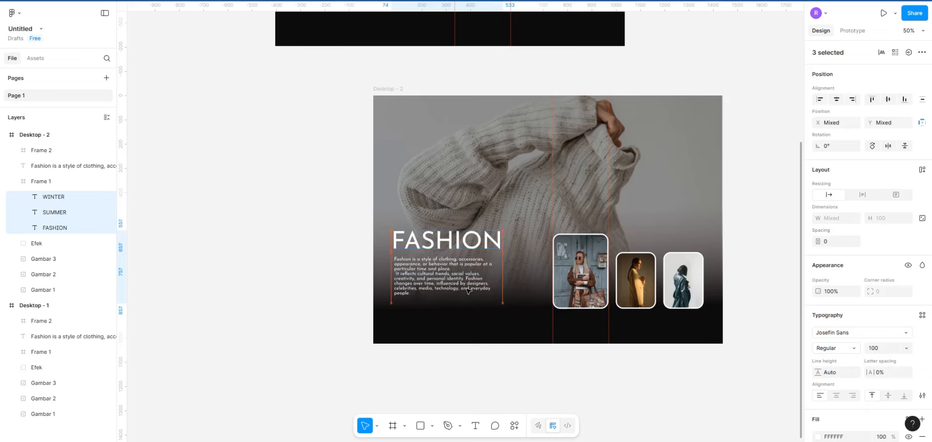
key("Up")
key("Up")
key("Up")
key("Up")
key("Up")
key("Up")
key("Up")
key("Up")
key("Up")
key("Up")
key("Up")
key("Up")
key("Up")
key("Up")
key("Up")
key("Up")
key("Up")
key("Up")
key("Up")
key("Up")
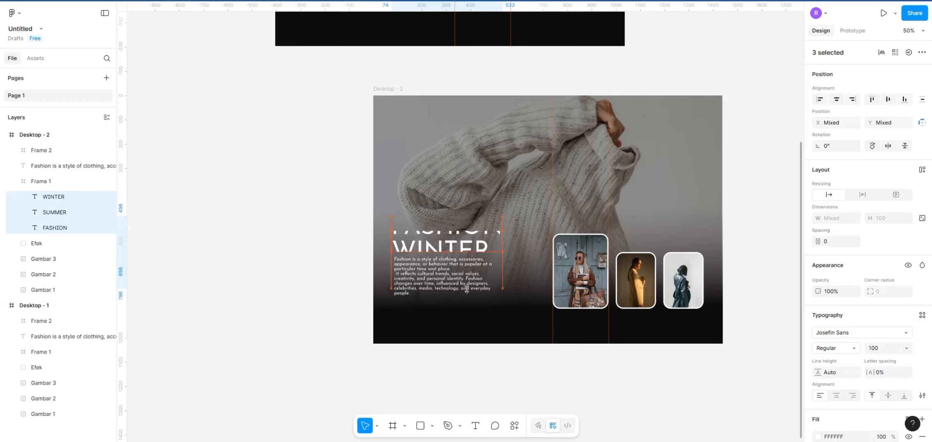
key("Up")
key("Up")
key("Up")
key("Up")
key("Up")
key("Up")
key("Up")
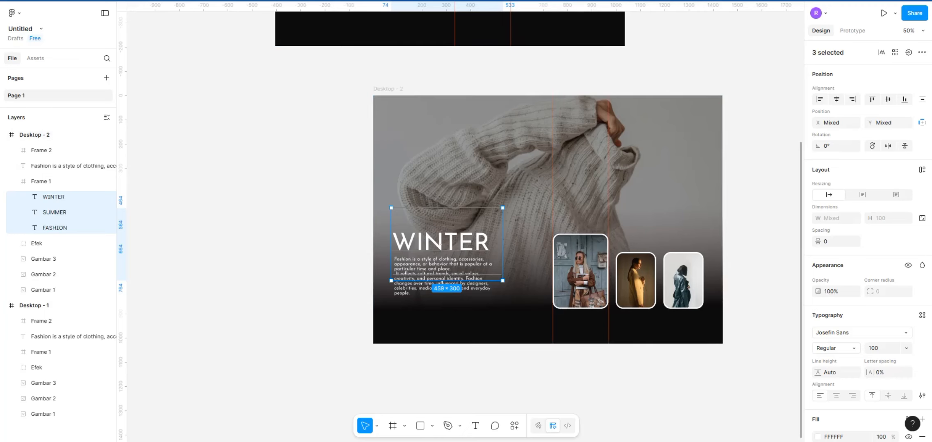
Switch to ChatGPT and copy the opening paragraph of the winter definition from the "Fashion definition explained" chat.
key("alt+Tab")
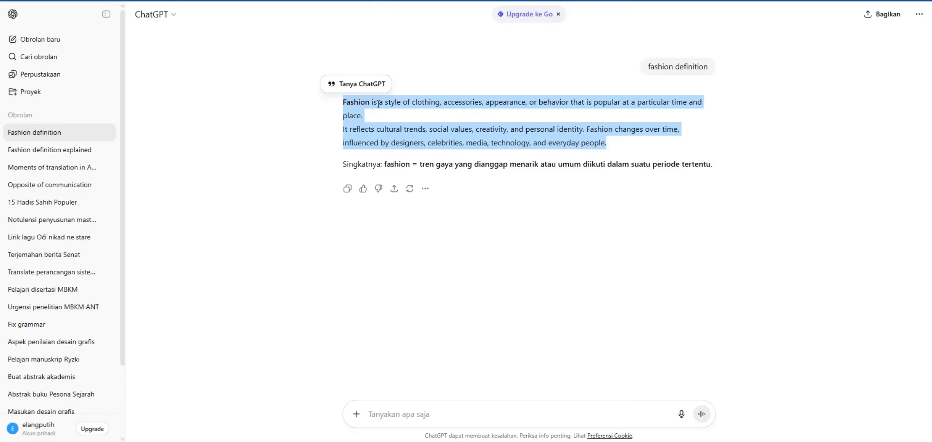
left_click(41, 151)
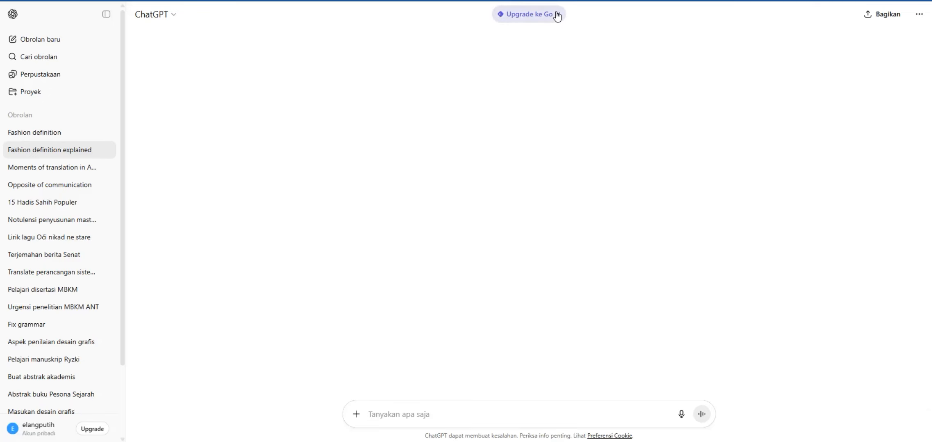
scroll(368, 244, "up", 1)
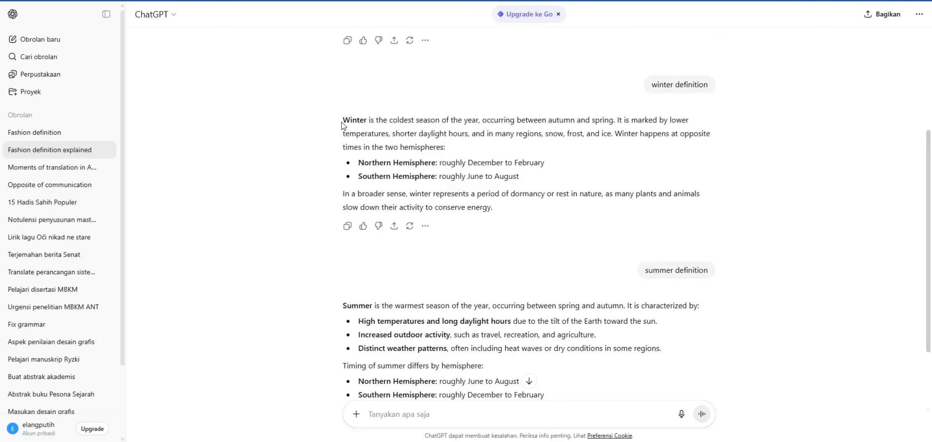
left_click_drag(342, 121, 442, 148)
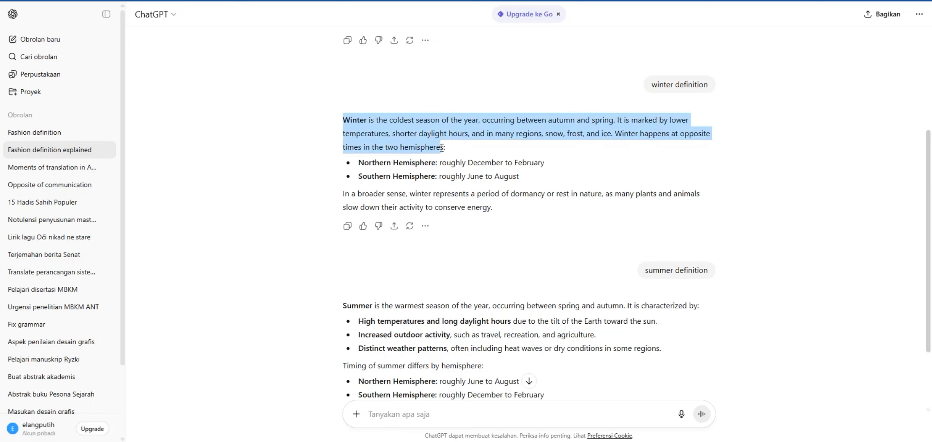
key("ctrl+c")
Return to Figma and replace the description under the WINTER title with the copied winter definition.
key("ctrl+j")
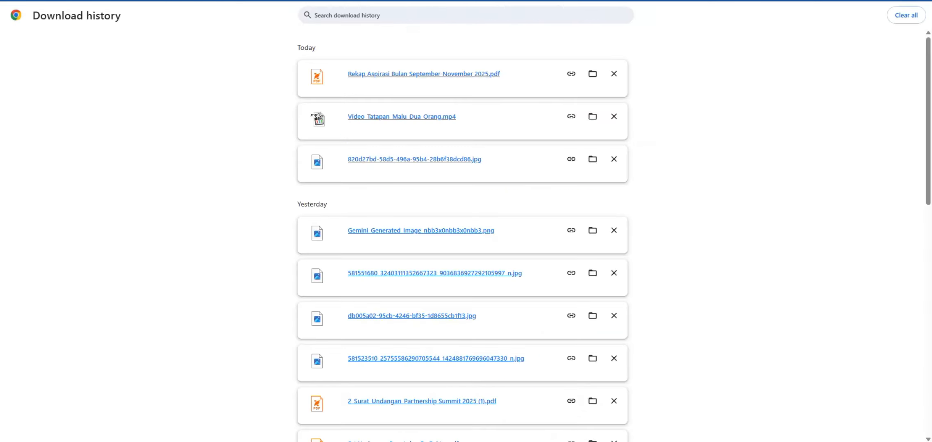
key("ctrl+Tab")
double_click(404, 290)
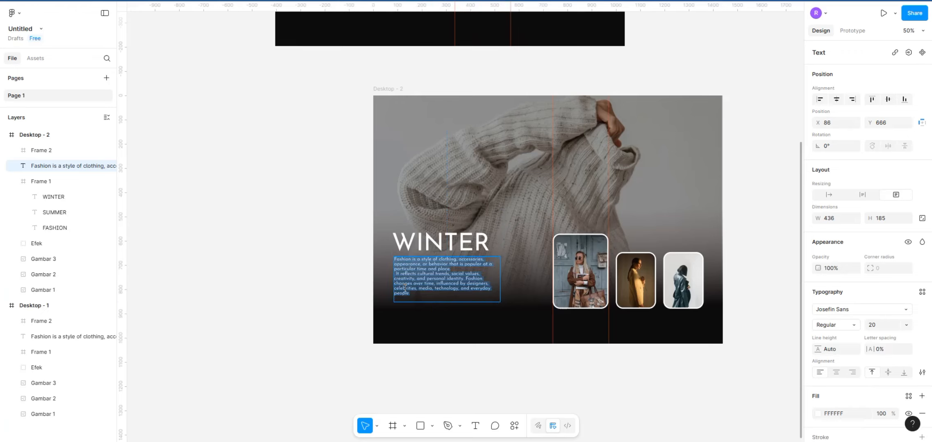
key("ctrl+v")
key("Escape")
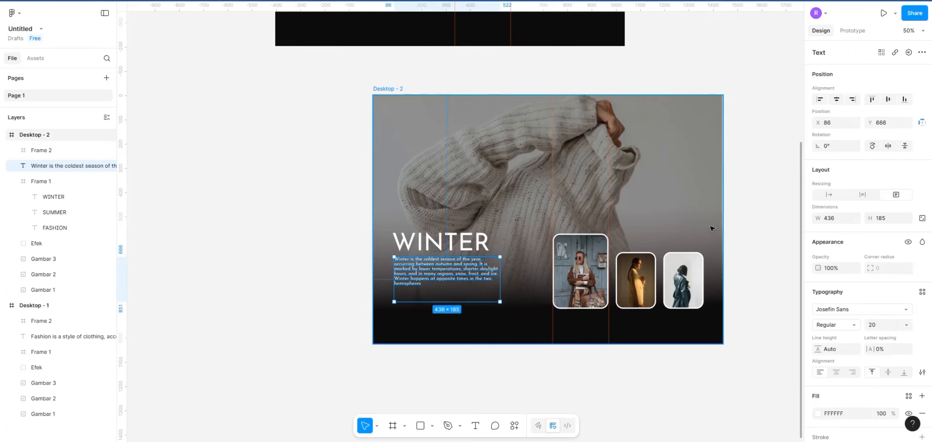
Move the three photo cards in Desktop - 2 together left about 258 within their clipped frame so the first card is hidden.
left_click(605, 266)
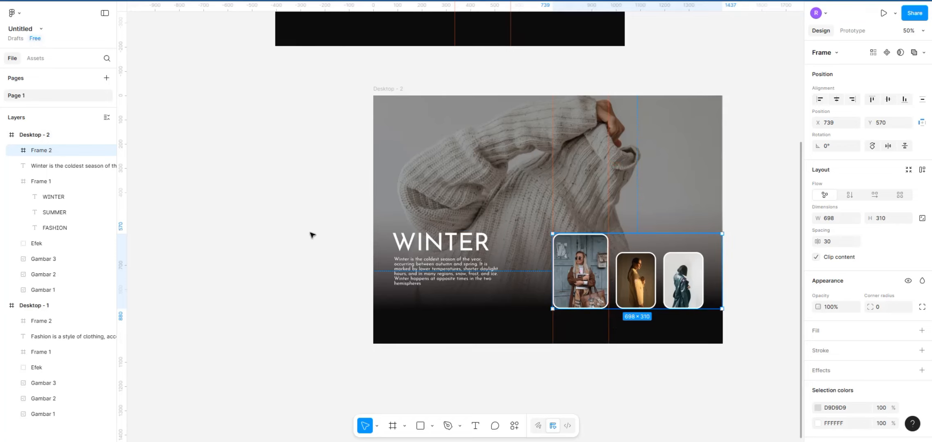
left_click(15, 151)
left_click(47, 164)
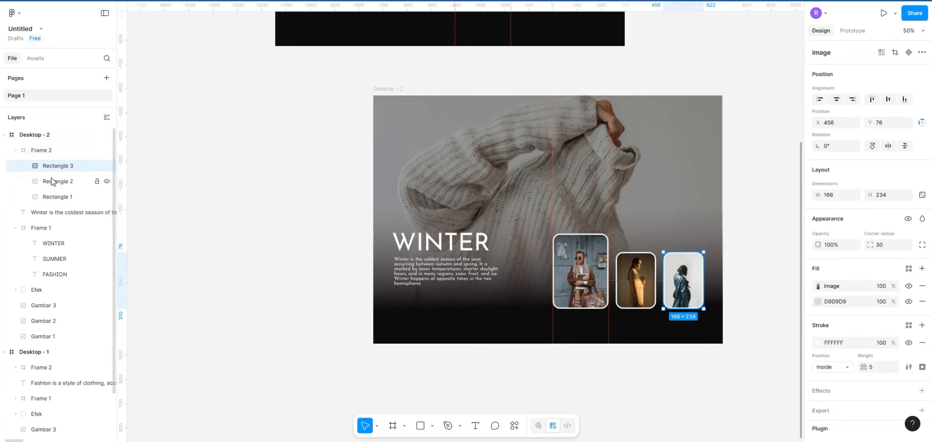
left_click(53, 182, "shift")
left_click(59, 197)
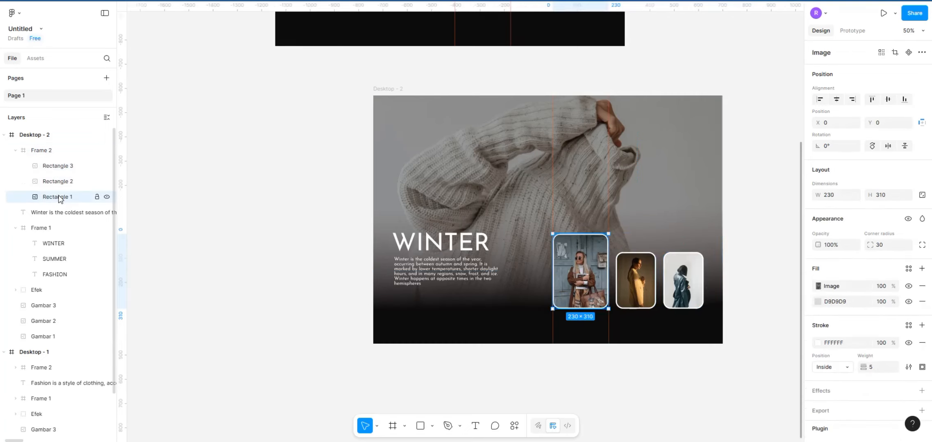
left_click(59, 168, "shift")
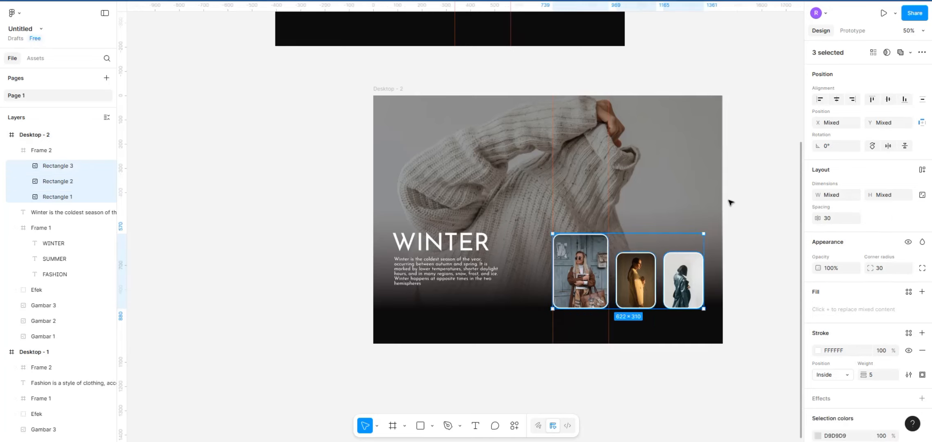
key("Left")
key("Left")
key("Left")
key("Left")
key("Left")
key("Left")
key("Left")
key("Left")
key("Left")
key("Left")
key("Left")
key("Left")
key("Left")
key("Left")
key("Left")
key("Left")
key("Left")
key("Left")
key("Left")
key("Left")
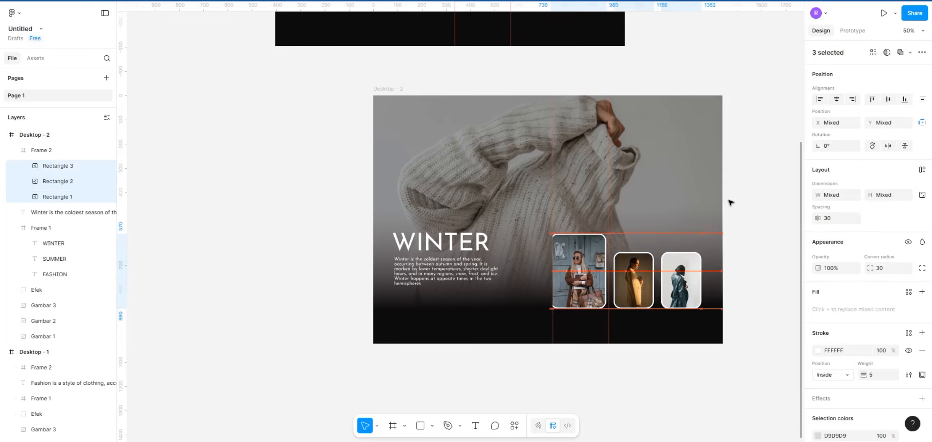
key("Left")
key("Left")
key("Left")
key("Left")
key("Left")
key("Left")
key("Left")
key("Left")
key("Left")
key("Left")
key("Left")
key("Left")
key("Left")
key("Left")
key("Left")
key("Left")
key("Left")
key("Left")
key("Left")
key("Left")
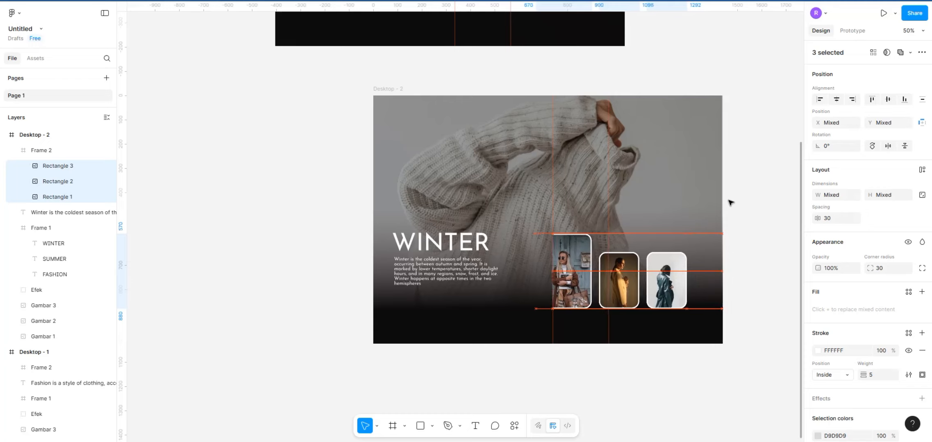
key("Left")
key("Left")
key("Left")
key("Left")
key("Left")
key("Left")
key("Left")
key("Left")
key("Left")
key("Left")
key("Left")
key("Left")
key("Left")
key("Left")
key("Left")
key("Left")
key("Left")
key("Left")
key("Left")
key("Left")
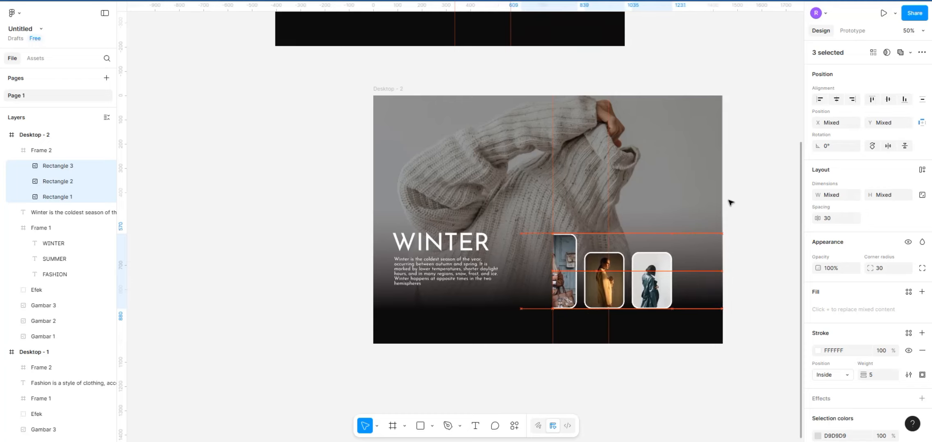
key("Left")
key("Left")
key("Left")
key("Left")
key("Left")
key("Left")
key("Left")
key("Left")
key("Left")
key("Left")
key("Left")
key("Left")
key("Left")
key("Left")
key("Left")
key("Left")
key("Left")
key("Left")
key("Left")
key("Left")
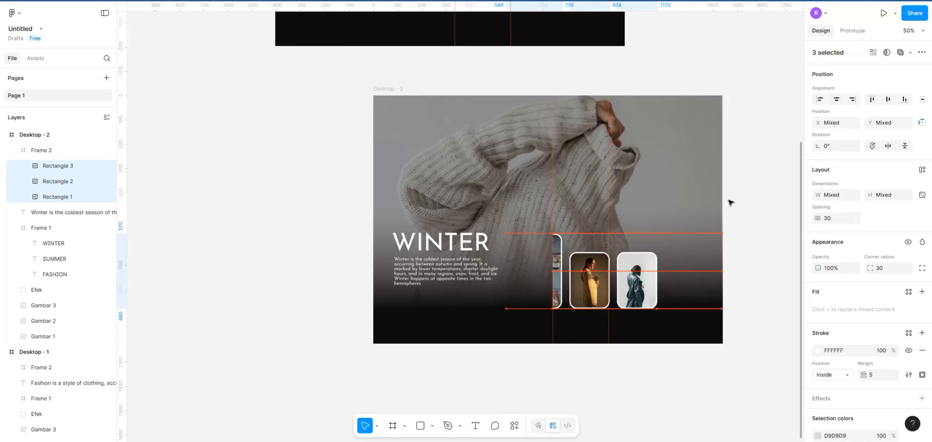
key("Left")
key("Left")
key("Left")
key("Left")
key("Left")
key("Left")
key("Left")
key("Left")
key("Left")
key("Left")
key("Left")
key("Left")
key("Left")
key("Left")
key("Left")
key("Left")
key("Left")
key("Left")
key("Left")
key("Left")
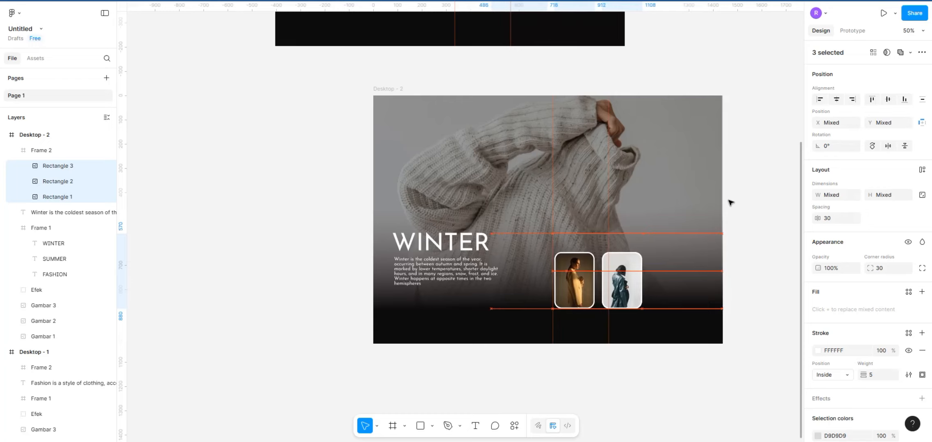
key("Left")
key("Left")
key("Left")
key("Left")
key("Left")
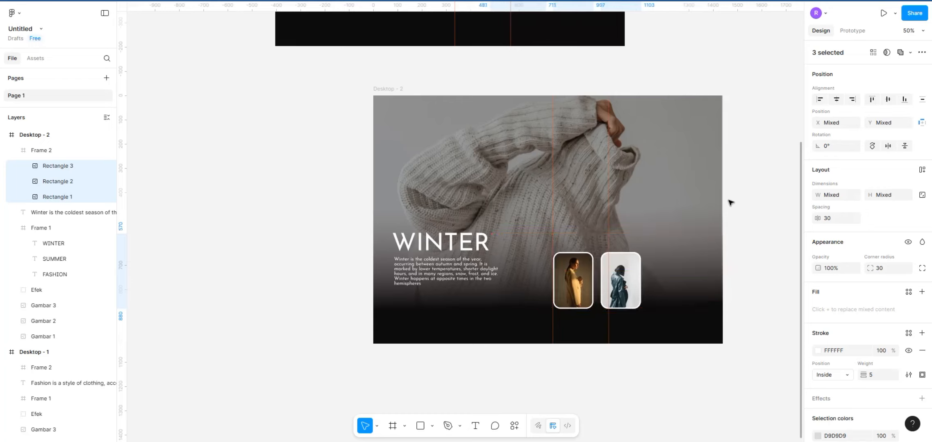
Enlarge the Rectangle 2 photo card in the WINTER hero to about 228 by 288, keeping its lower-left corner in place.
left_click(52, 184)
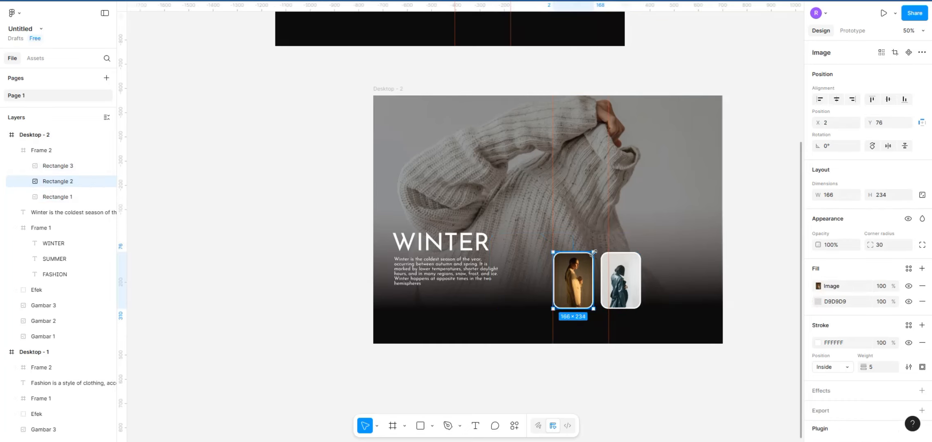
left_click_drag(593, 253, 608, 232)
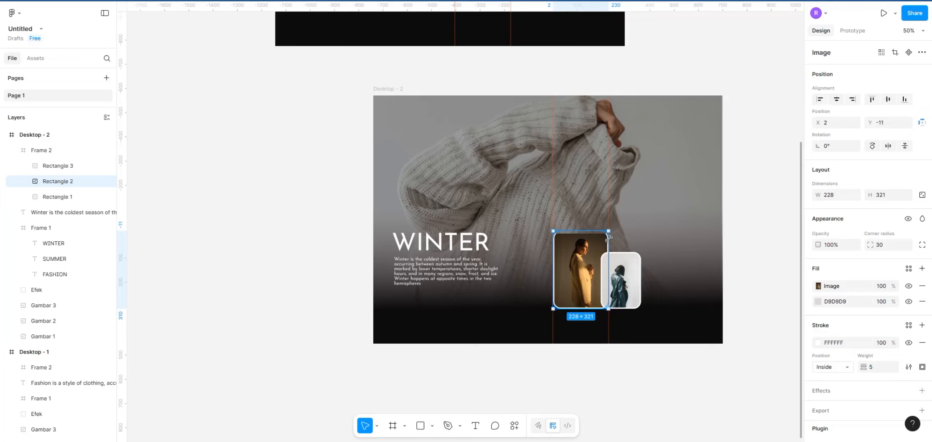
left_click_drag(587, 231, 587, 240)
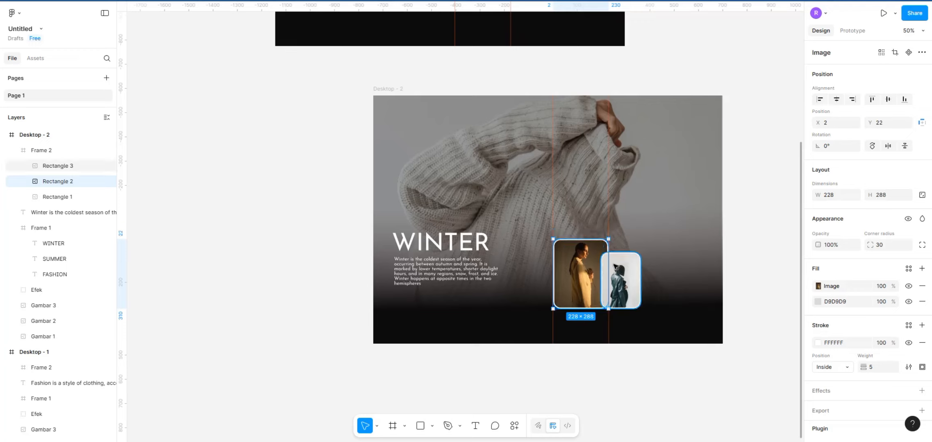
Move the Rectangle 3 photo card right to X 260, clear of the enlarged card.
left_click(624, 282)
left_click_drag(625, 282, 640, 282)
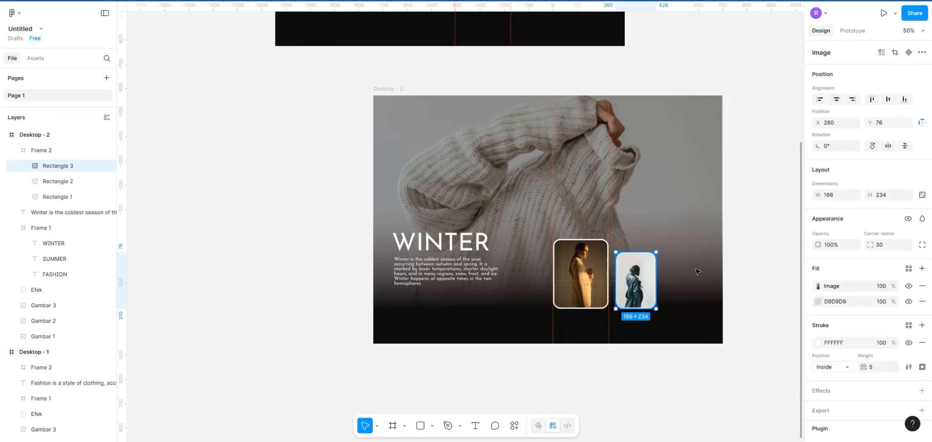
left_click(739, 269)
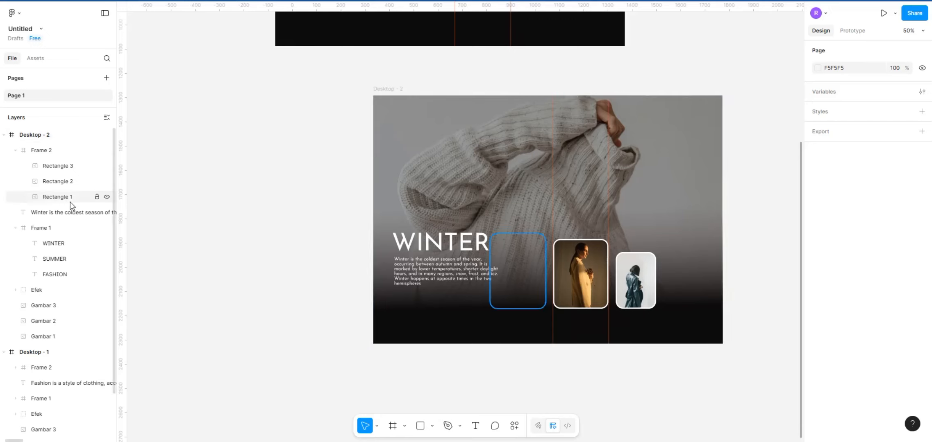
Collapse the Desktop - 2 layers and duplicate that whole frame, placing the copy below it and slightly to the left.
left_click(5, 136)
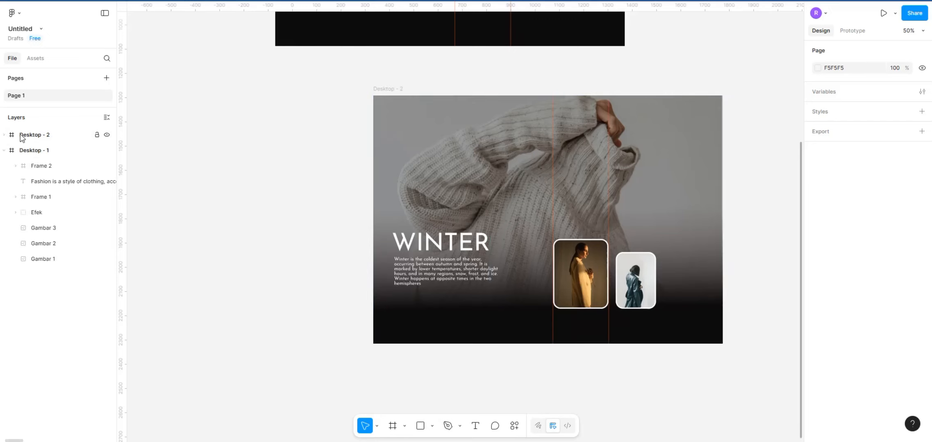
left_click(21, 135)
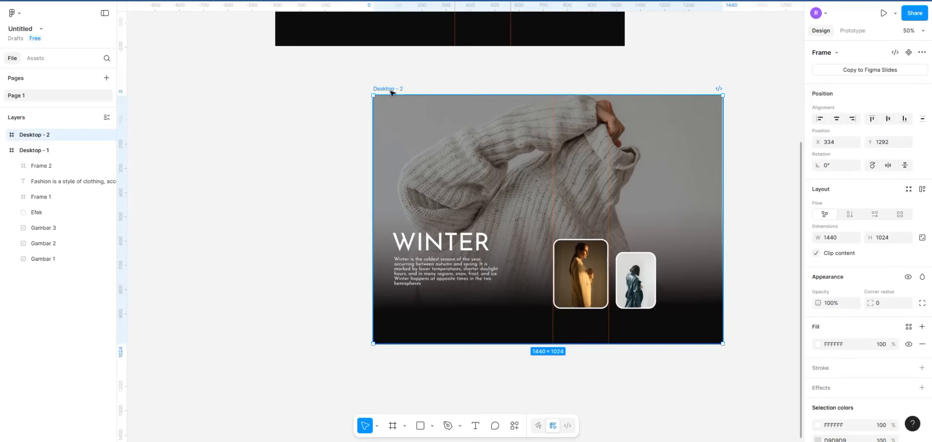
left_click_drag(390, 91, 289, 384)
scroll(693, 333, "down", 7)
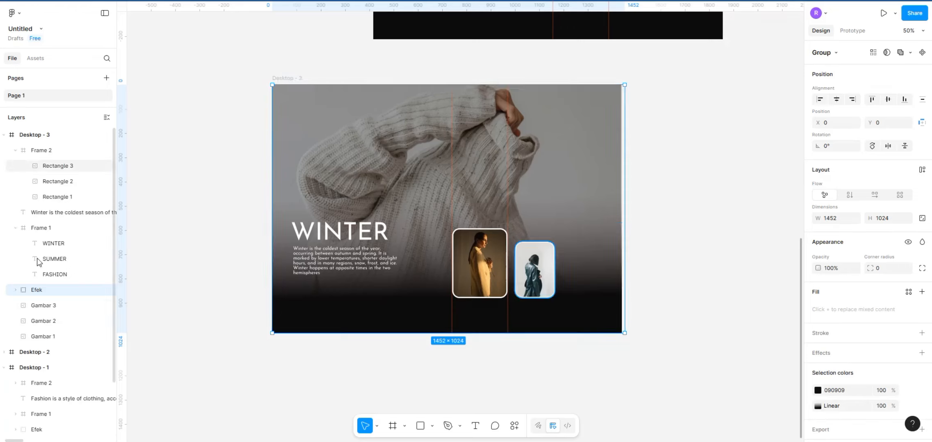
Set the opacity of the Gambar 3 background photo in the new duplicate to 100%.
left_click(27, 306)
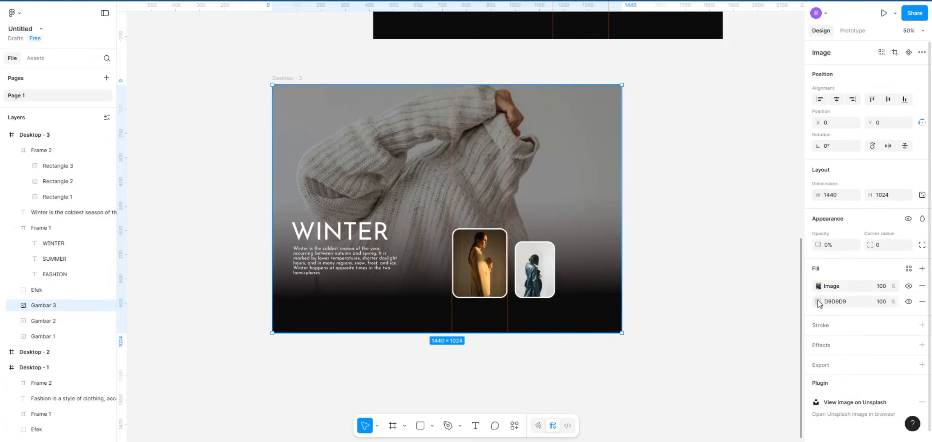
left_click(835, 245)
type("100")
key("Return")
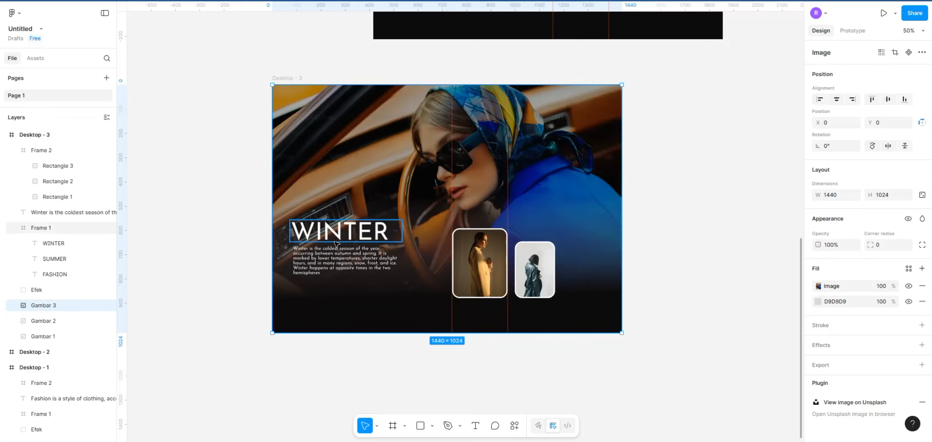
Move the WINTER, SUMMER and FASHION titles in Desktop - 3 up together by about 100 px until SUMMER fills the title frame.
left_click(335, 244)
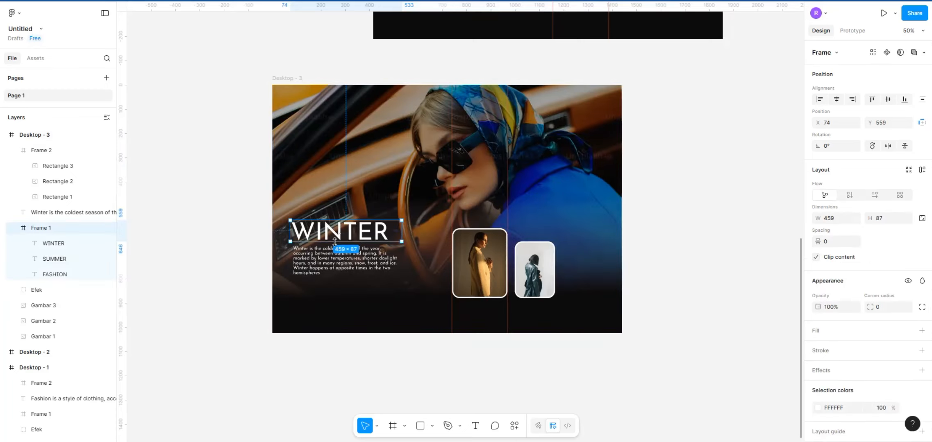
left_click(49, 243)
left_click(51, 259)
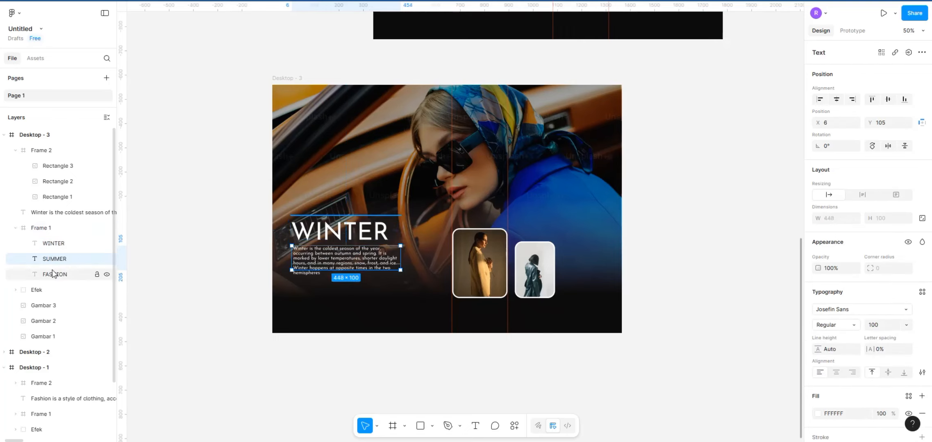
left_click(53, 272, "shift")
left_click(51, 247)
left_click(54, 274, "shift")
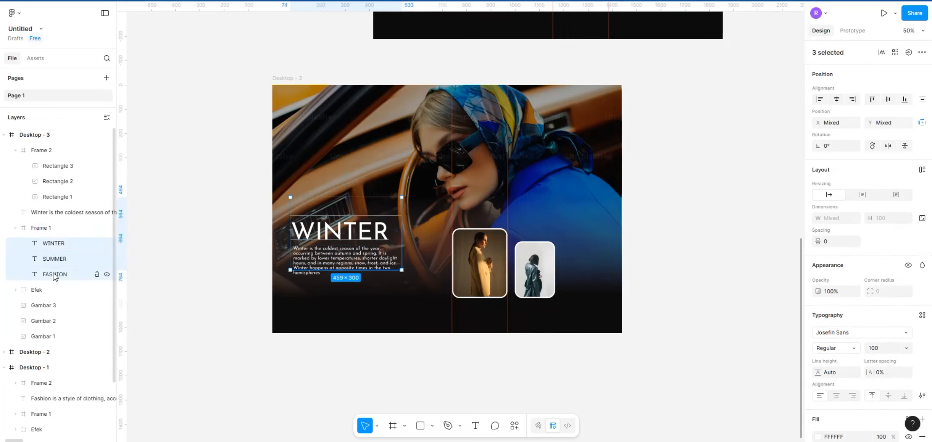
key("Up")
key("Up")
key("Up")
key("Up")
key("Up")
key("Up")
key("Up")
key("Up")
key("Up")
key("Up")
key("Up")
key("Up")
key("Up")
key("Up")
key("Up")
key("Up")
key("Up")
key("Up")
key("Up")
key("Up")
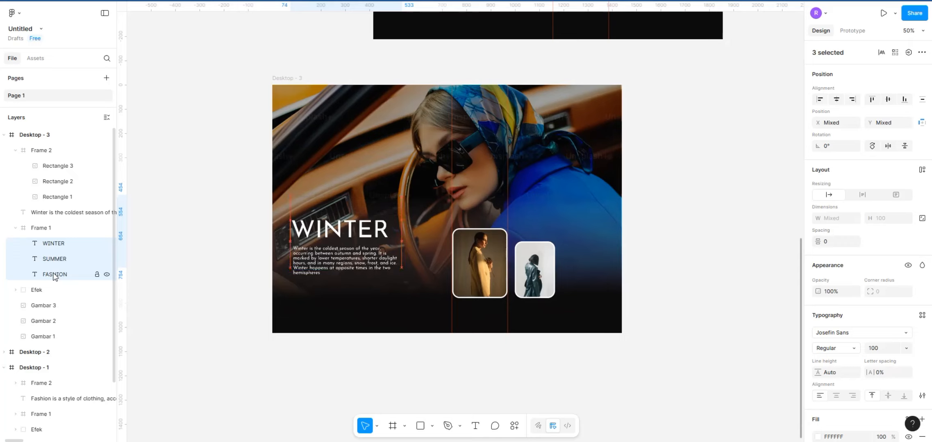
key("Up")
key("Up")
key("Up")
key("Up")
key("Up")
key("Up")
key("Up")
key("Up")
key("Up")
key("Up")
key("Up")
key("Up")
key("Up")
key("Up")
key("Up")
key("Up")
key("Up")
key("Up")
key("Up")
key("Up")
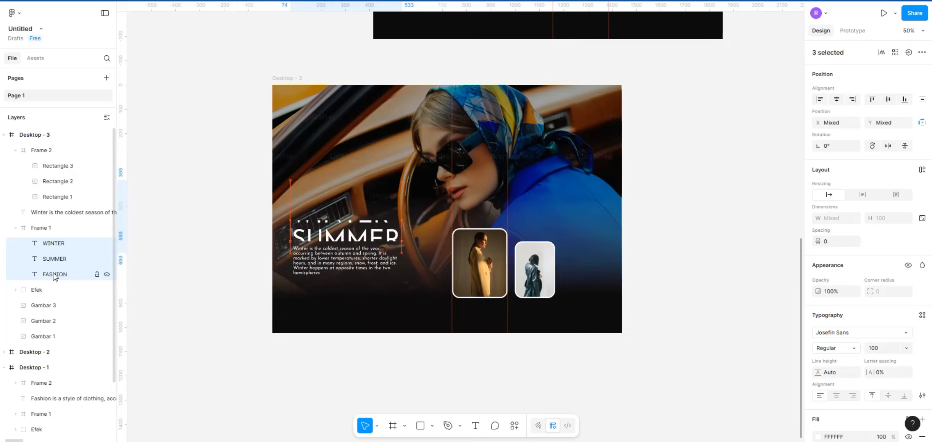
key("Up")
key("Up")
key("Up")
key("Up")
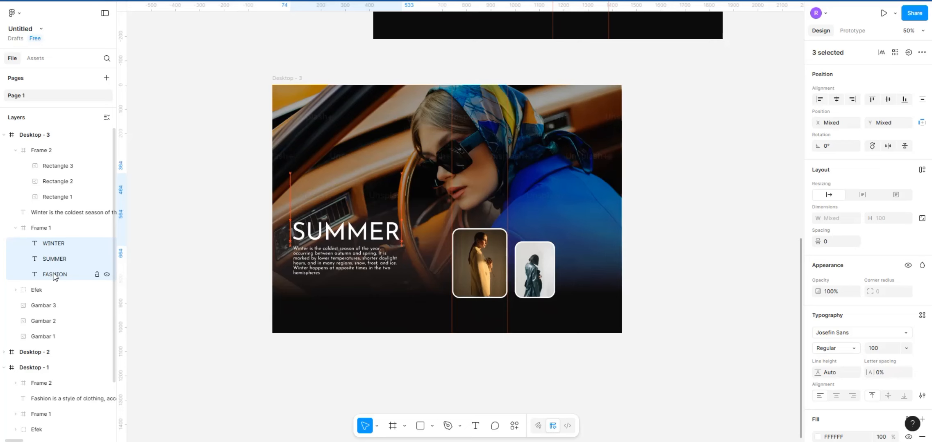
Copy the first sentence of the summer definition from ChatGPT and paste it in Figma over the winter description in Desktop - 3.
key("ctrl+Tab")
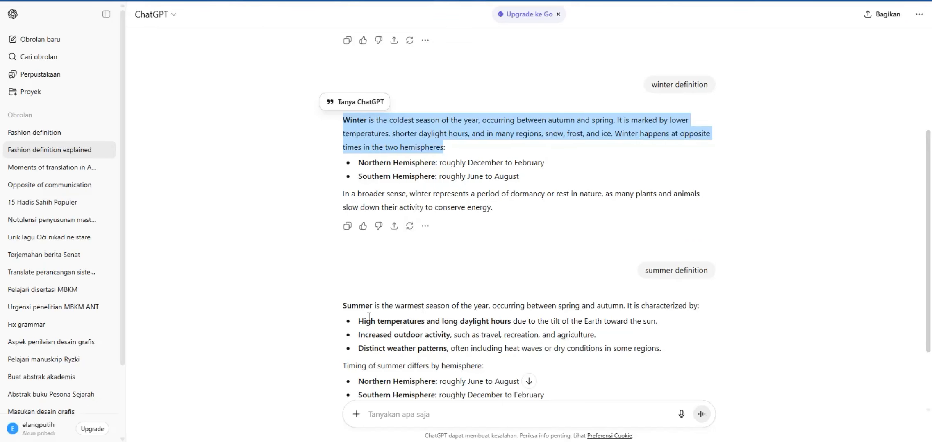
left_click_drag(339, 312, 624, 307)
key("ctrl+c")
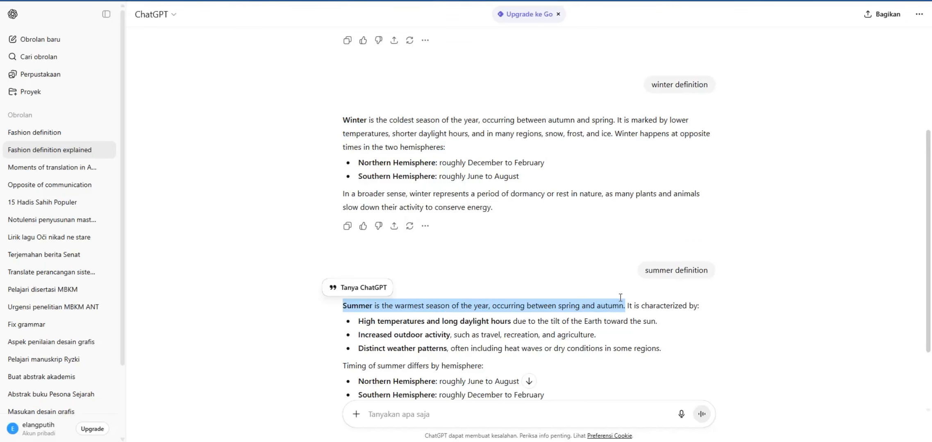
key("ctrl+Tab")
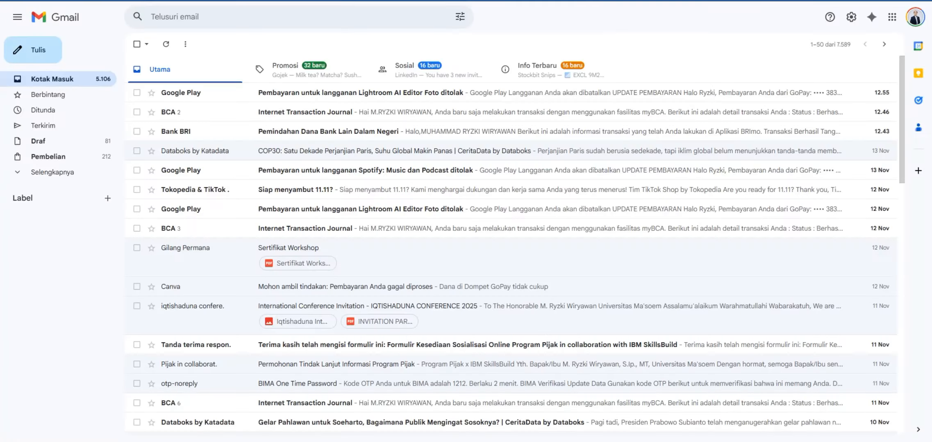
key("ctrl+Tab")
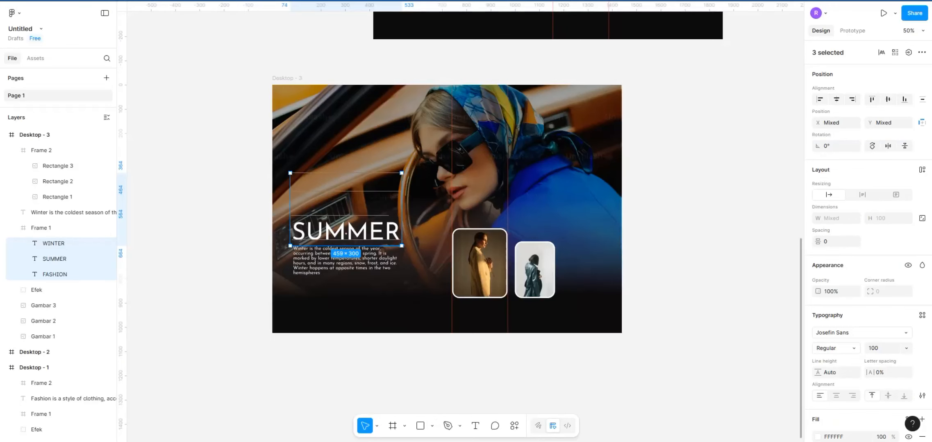
double_click(313, 272)
key("ctrl+v")
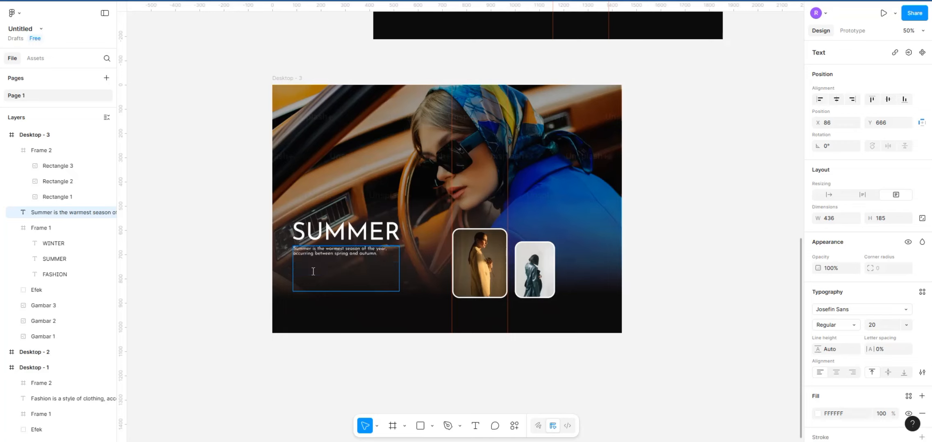
Shift Rectangles 1, 2 and 3 in Frame 2 of Desktop - 3 left together by about 256 px until Rectangle 3 reaches the frame's left edge.
left_click(502, 282)
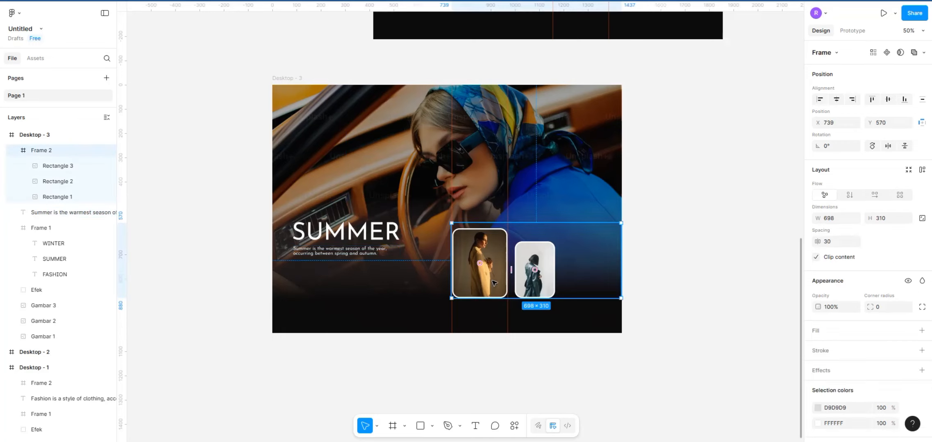
left_click(61, 166)
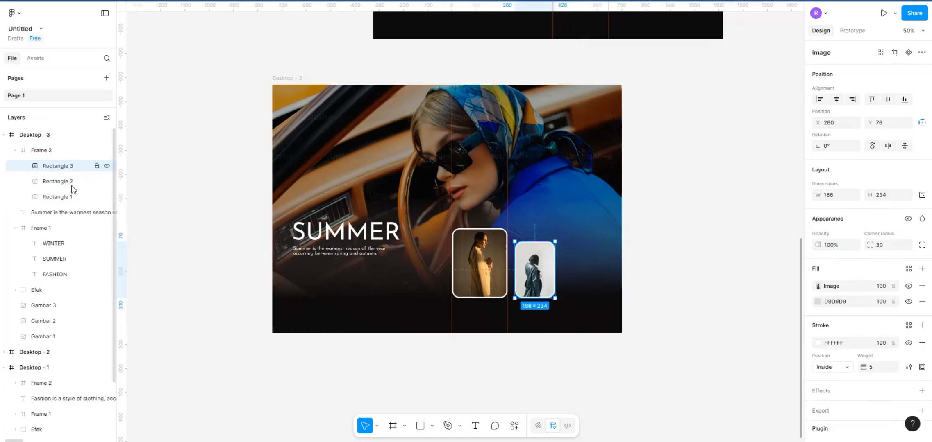
left_click(65, 185, "shift")
left_click(61, 198)
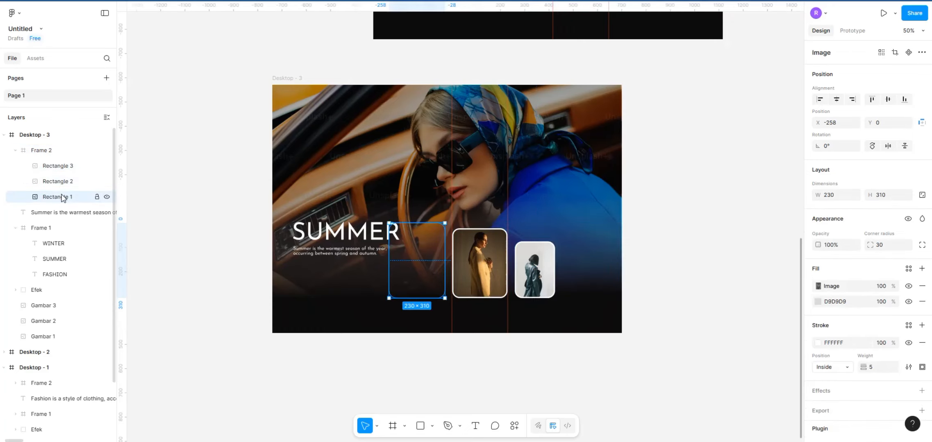
left_click(58, 169, "shift")
key("Left")
key("Left")
key("Left")
key("Left")
key("Left")
key("Left")
key("Left")
key("Left")
key("Left")
key("Left")
key("Left")
key("Left")
key("Left")
key("Left")
key("Left")
key("Left")
key("Left")
key("Left")
key("Left")
key("Left")
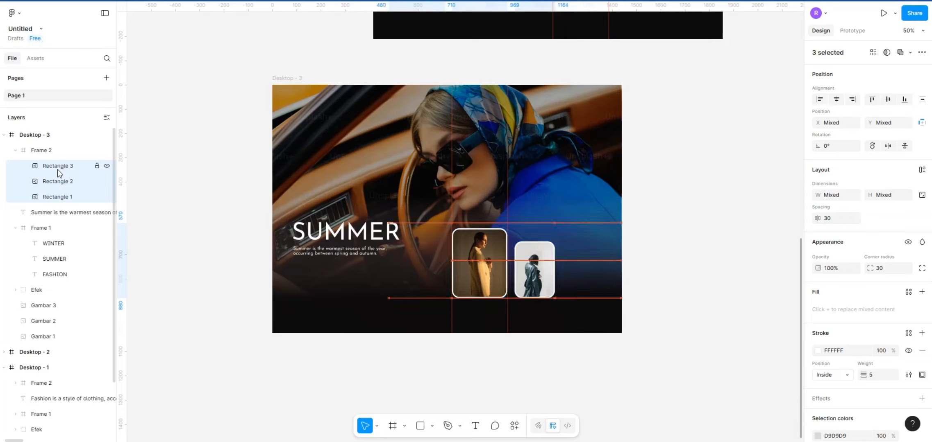
key("Left")
key("Left")
key("Left")
key("Left")
key("Left")
key("Left")
key("Left")
key("Left")
key("Left")
key("Left")
key("Left")
key("Left")
key("Left")
key("Left")
key("Left")
key("Left")
key("Left")
key("Left")
key("Left")
key("Left")
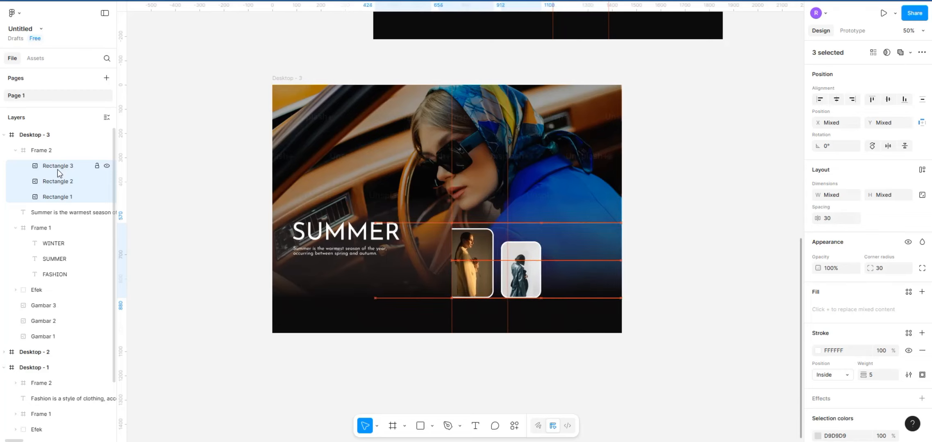
key("Left")
key("Left")
key("Left")
key("Left")
key("Left")
key("Left")
key("Left")
key("Left")
key("Left")
key("Left")
key("Left")
key("Left")
key("Left")
key("Left")
key("Left")
key("Left")
key("Left")
key("Left")
key("Left")
key("Left")
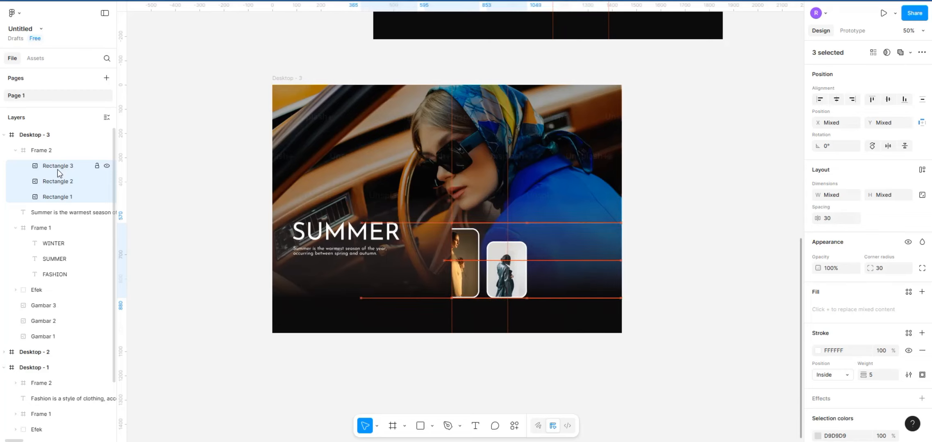
key("Left")
key("Left")
key("Left")
key("Left")
key("Left")
key("Left")
key("Left")
key("Left")
key("Left")
key("Left")
key("Left")
key("Left")
key("Left")
key("Left")
key("Left")
key("Left")
key("Left")
key("Left")
key("Left")
key("Left")
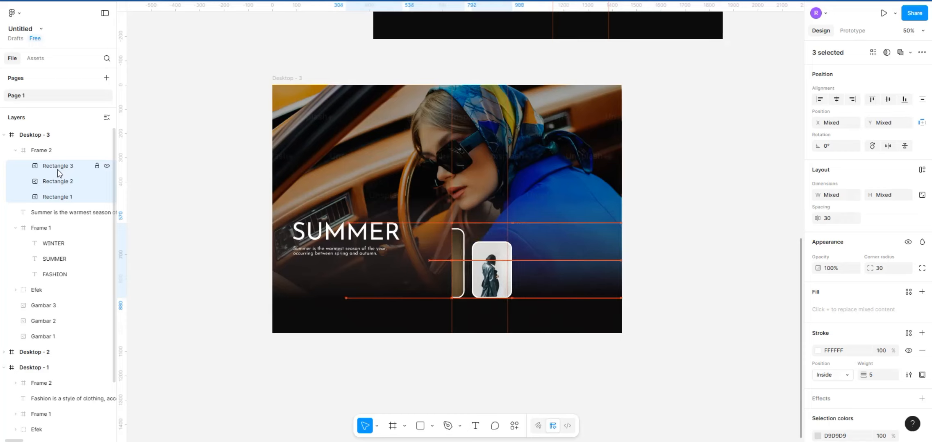
key("Left")
key("Left")
key("Left")
key("Left")
key("Left")
key("Left")
key("Left")
key("Left")
key("Left")
key("Left")
key("Left")
key("Left")
key("Left")
key("Left")
key("Left")
key("Left")
key("Left")
key("Left")
key("Left")
key("Left")
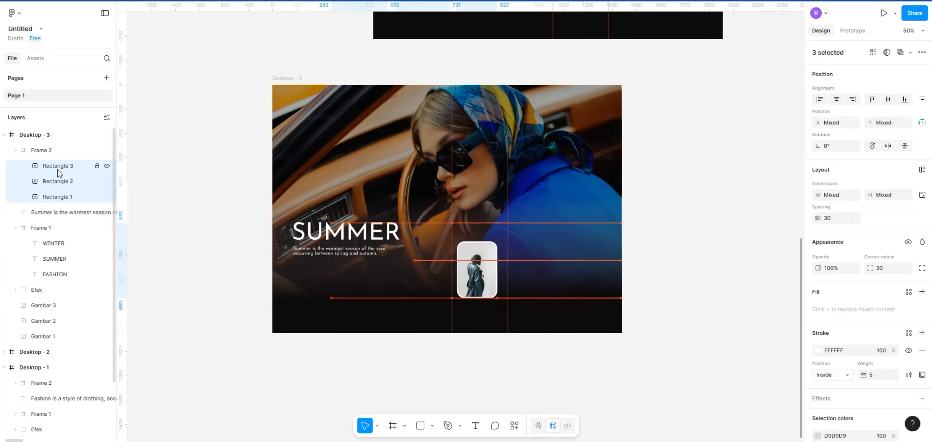
key("Left")
key("Left")
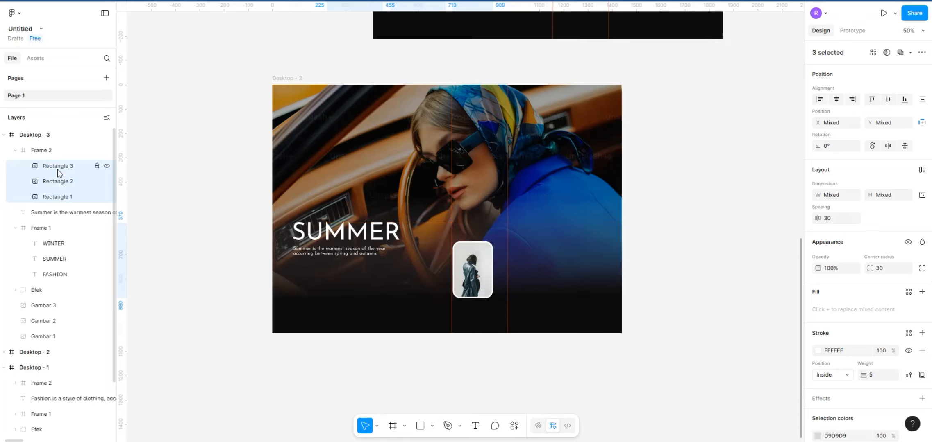
left_click(58, 171)
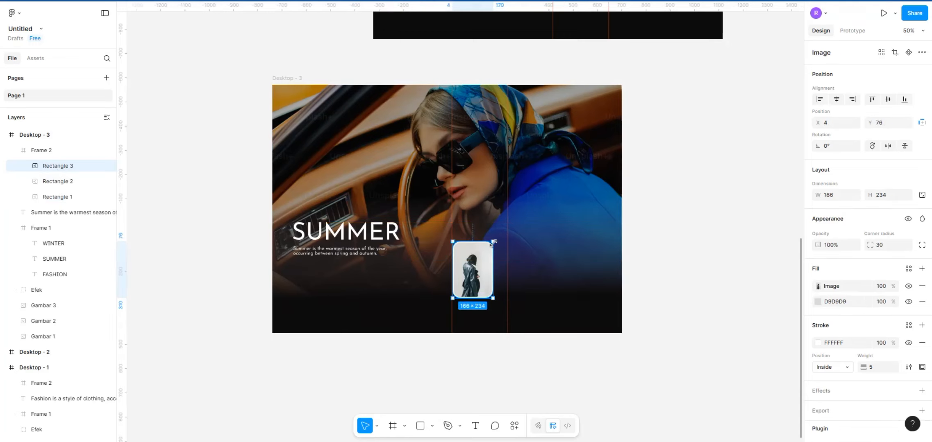
mouse_move(493, 242)
left_mouse_down()
mouse_move(505, 227)
mouse_move(507, 246)
left_mouse_up()
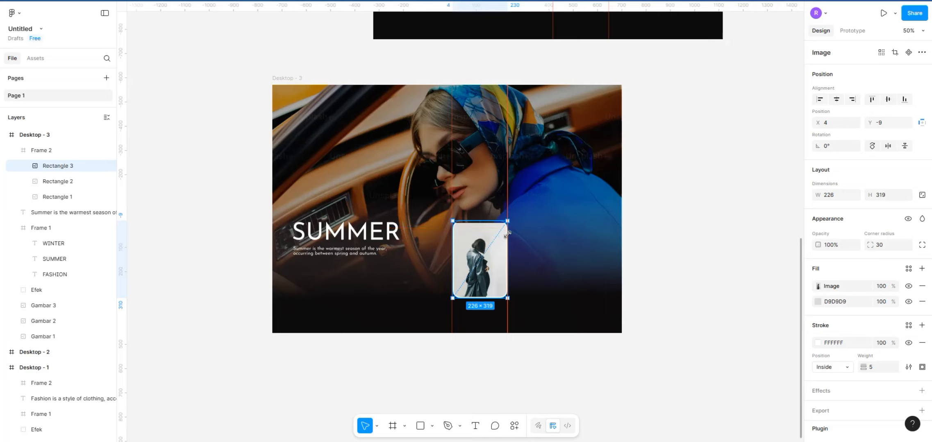
mouse_move(501, 233)
left_mouse_down()
mouse_move(501, 220)
mouse_move(500, 228)
left_mouse_up()
key("ctrl+z")
key("ctrl+z")
key("ctrl+z")
key("ctrl+z")
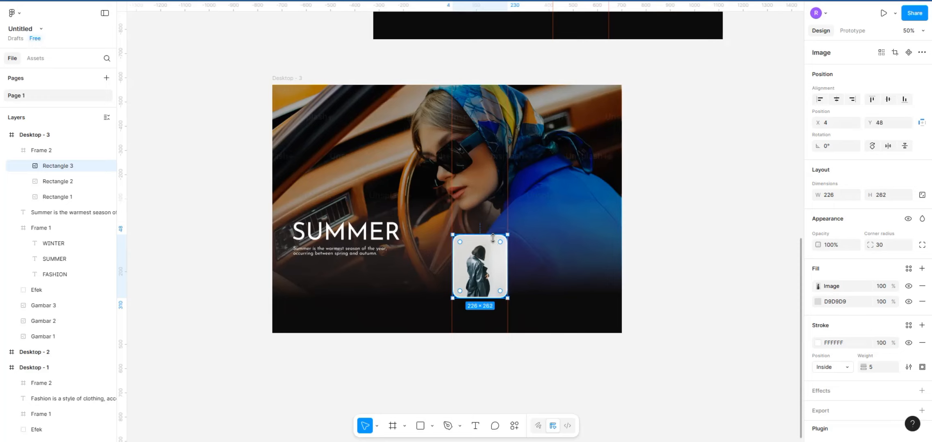
Enlarge the Rectangle 3 photo card in Desktop - 3 proportionally from its upper-right corner to about 226 × 319, reaching the second guide.
left_click(478, 258)
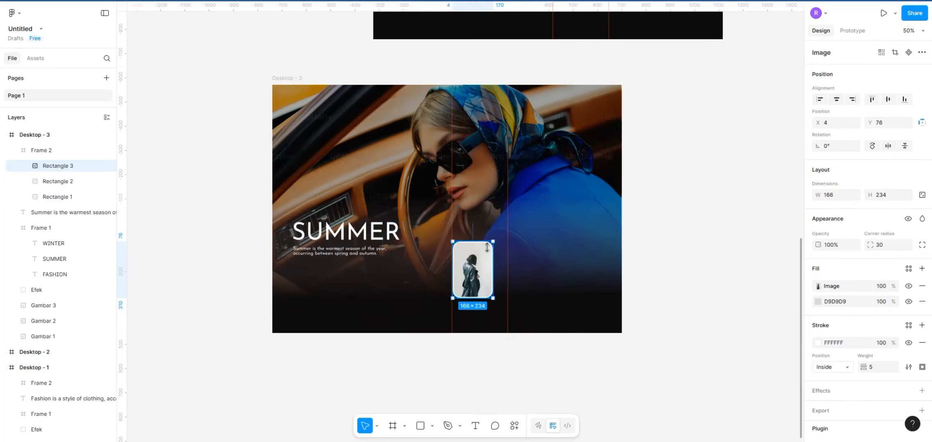
left_click_drag(491, 242, 506, 221)
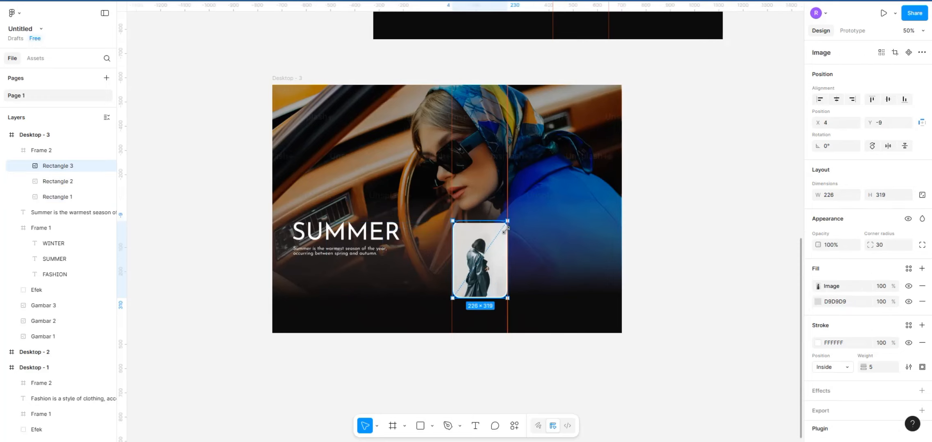
left_click(638, 244)
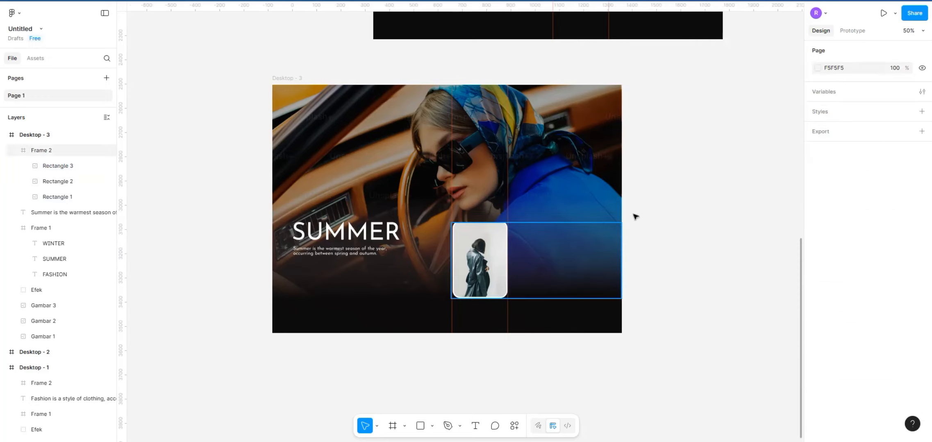
Add a prototype connection from the Rectangle 1 photo card in Desktop - 1 to the Desktop - 2 frame.
scroll(616, 329, "up", 4)
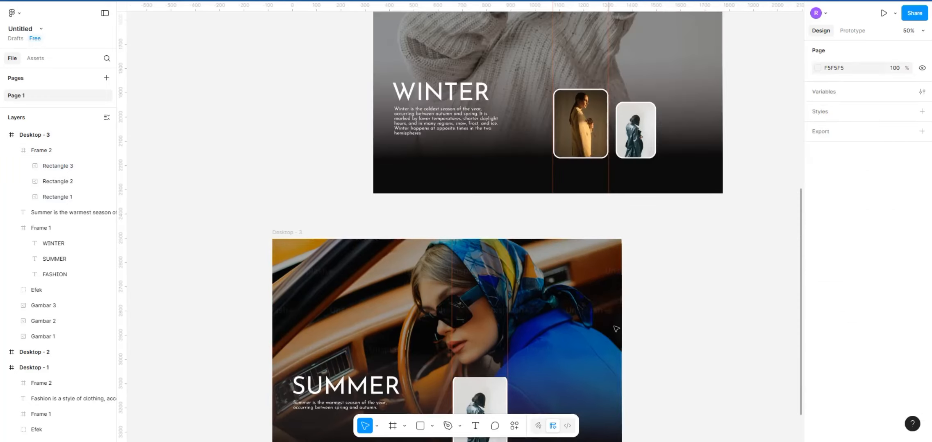
left_click(924, 32)
left_click(870, 86)
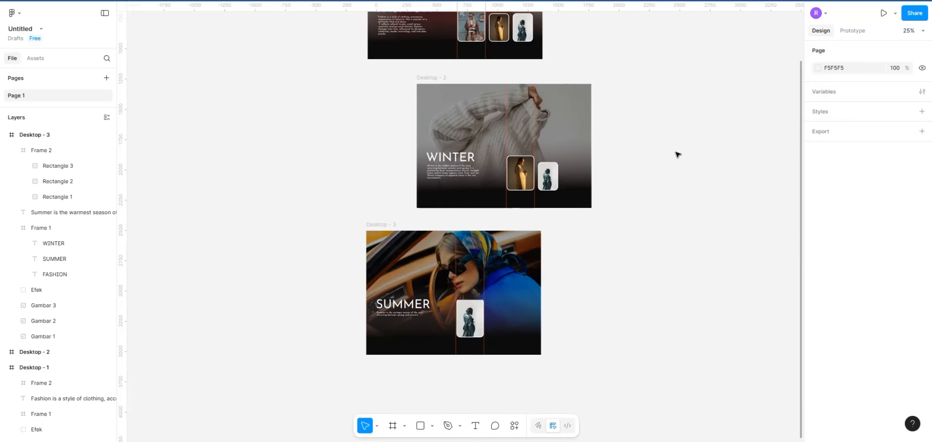
scroll(677, 154, "up", 3)
scroll(663, 158, "down", 3)
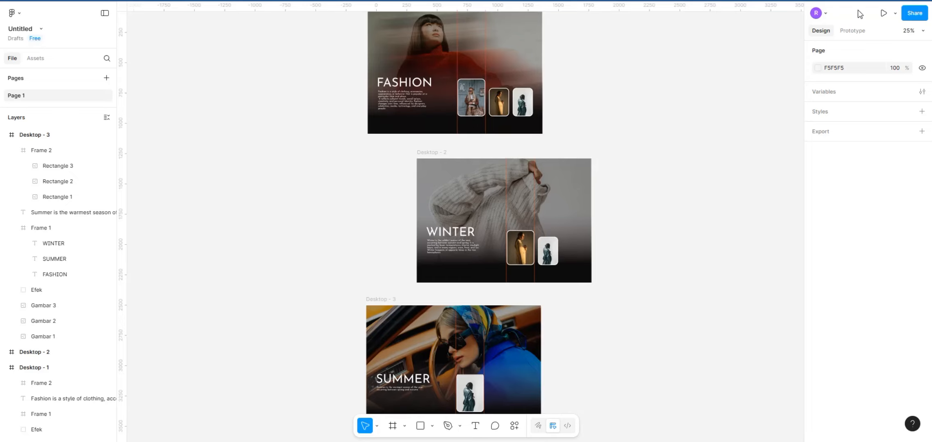
left_click(854, 32)
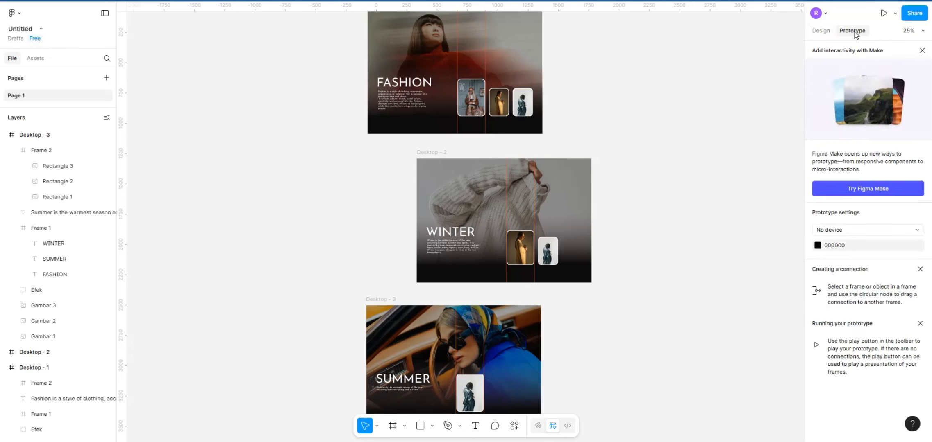
left_click(465, 106)
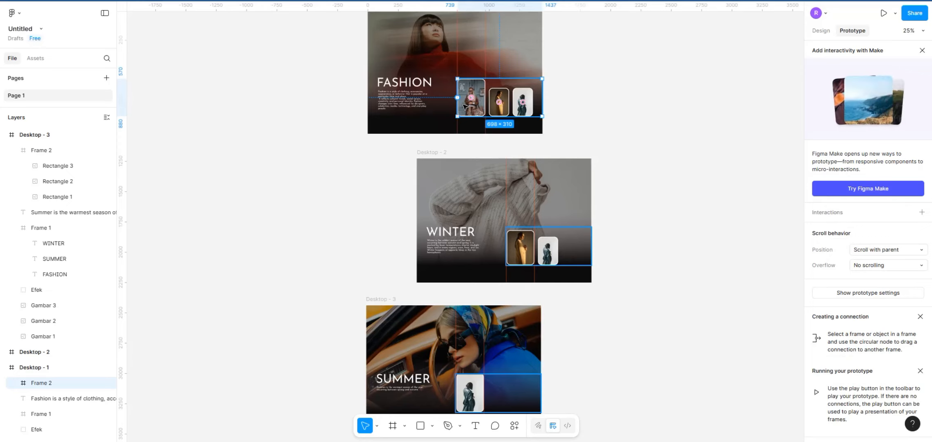
scroll(49, 381, "down", 3)
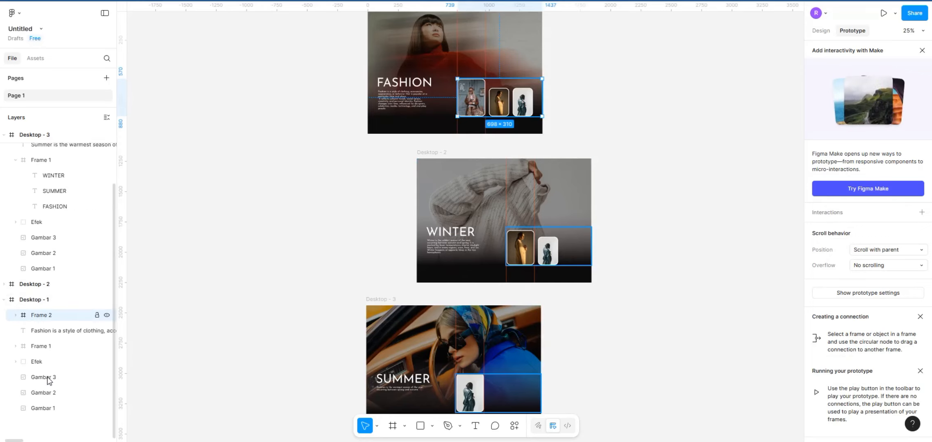
left_click(16, 315)
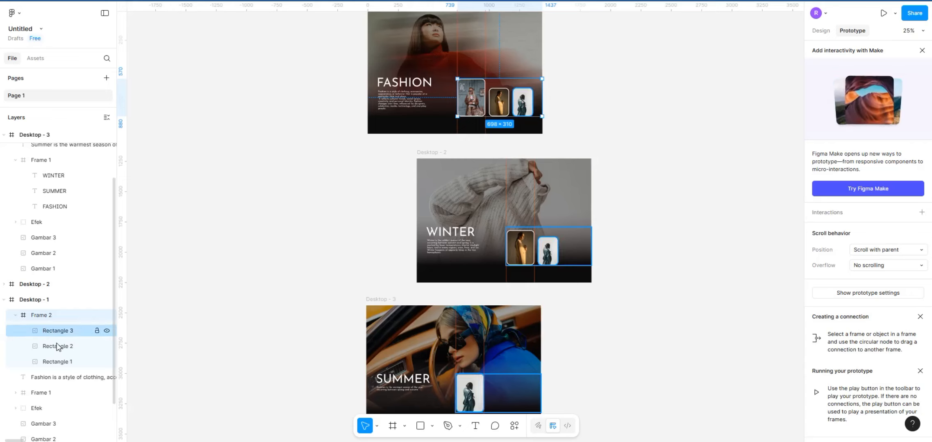
left_click(57, 362)
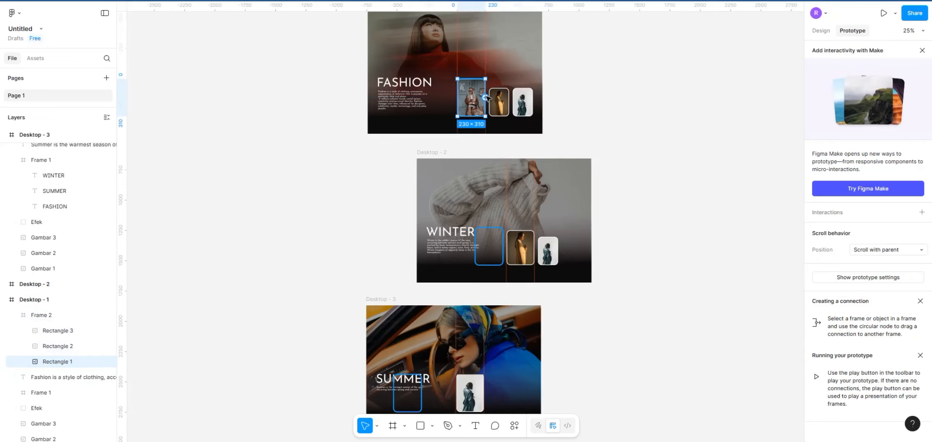
left_click_drag(485, 97, 532, 163)
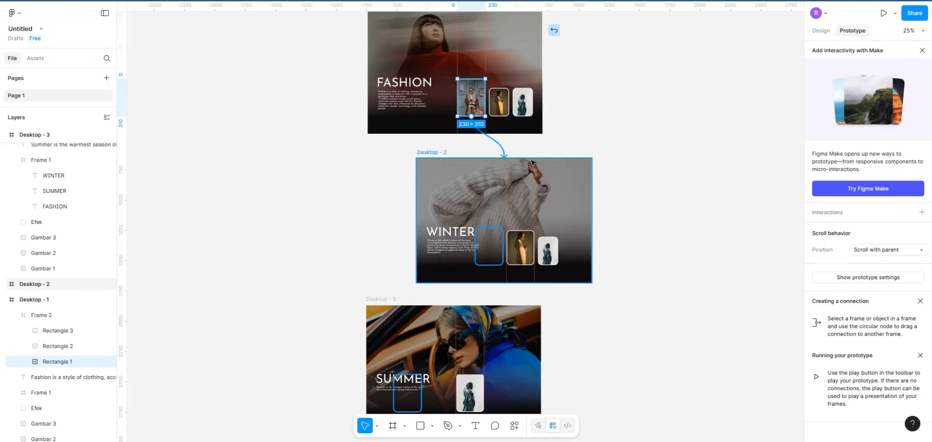
left_click_drag(532, 162, 505, 155)
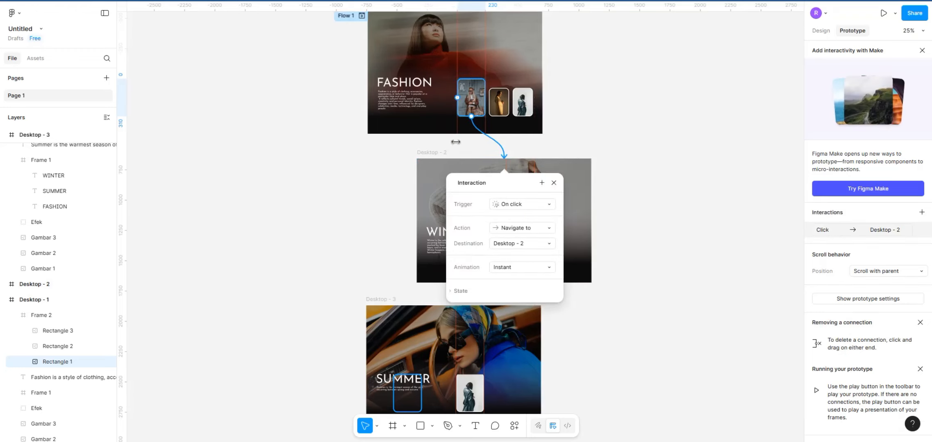
Set the new interaction to trigger On drag, with a Custom spring curve and a duration of 1200 ms.
left_click(500, 205)
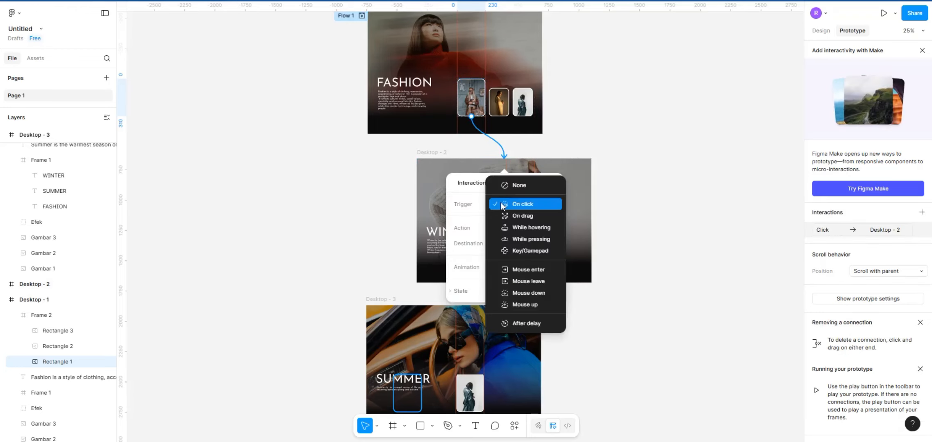
left_click(520, 216)
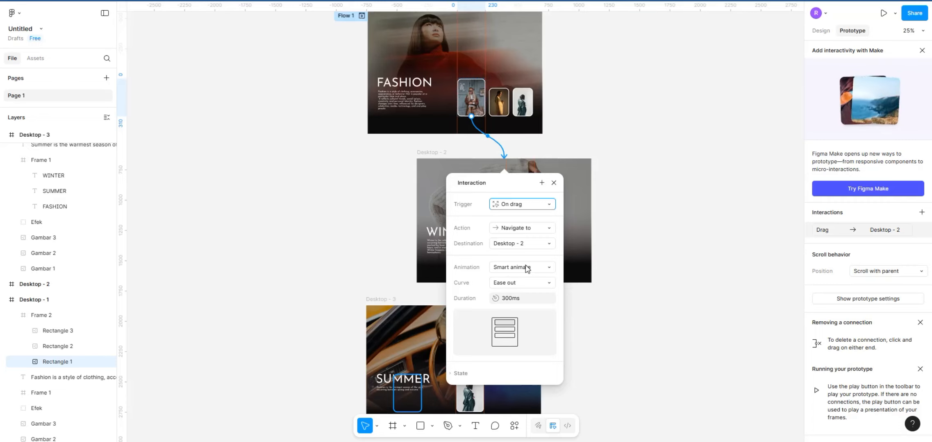
left_click(508, 288)
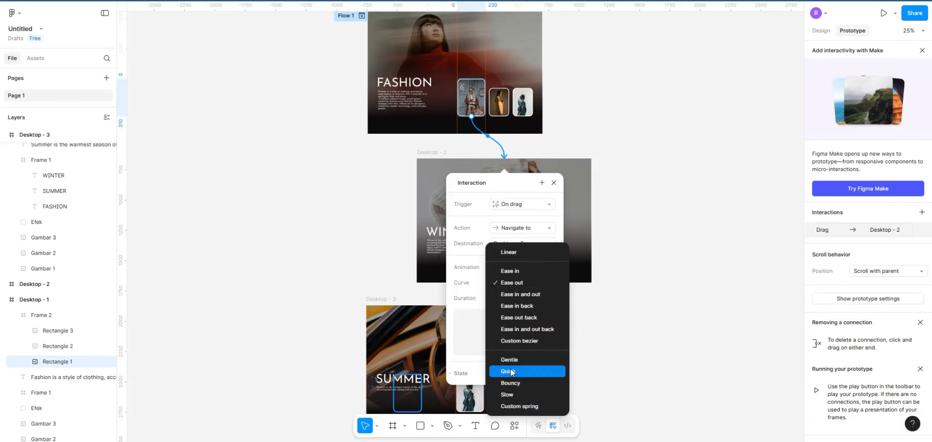
left_click(518, 406)
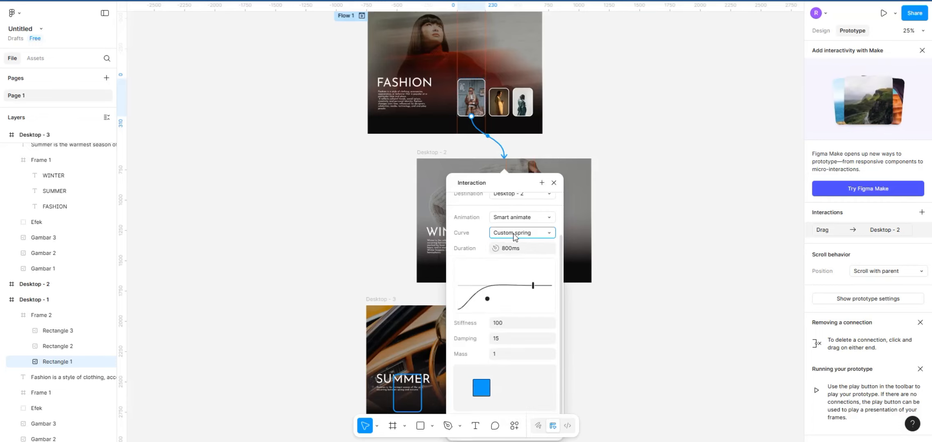
left_click(523, 249)
type("12")
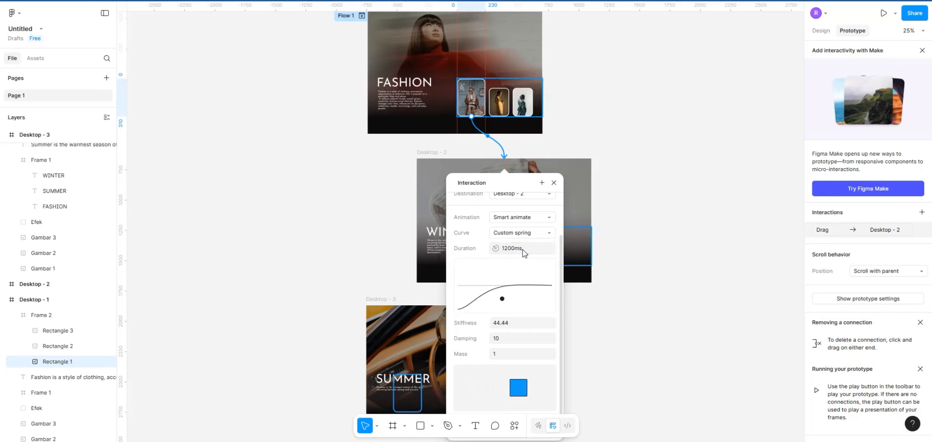
scroll(536, 230, "up", 2)
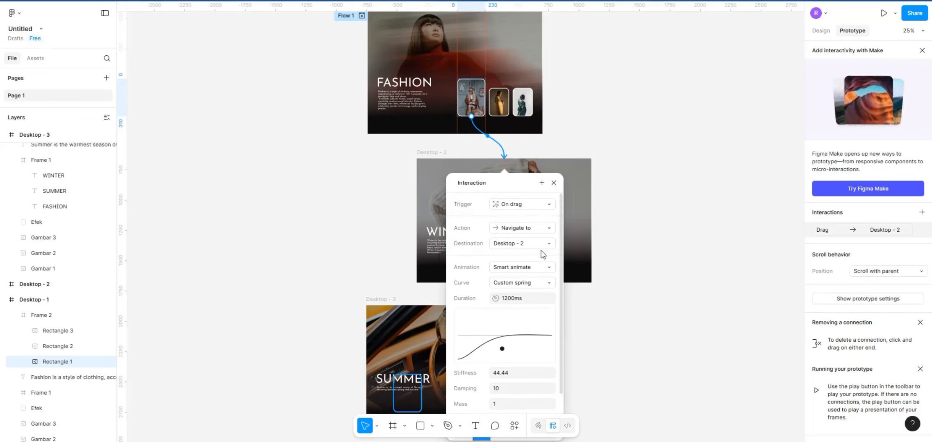
left_click(646, 193)
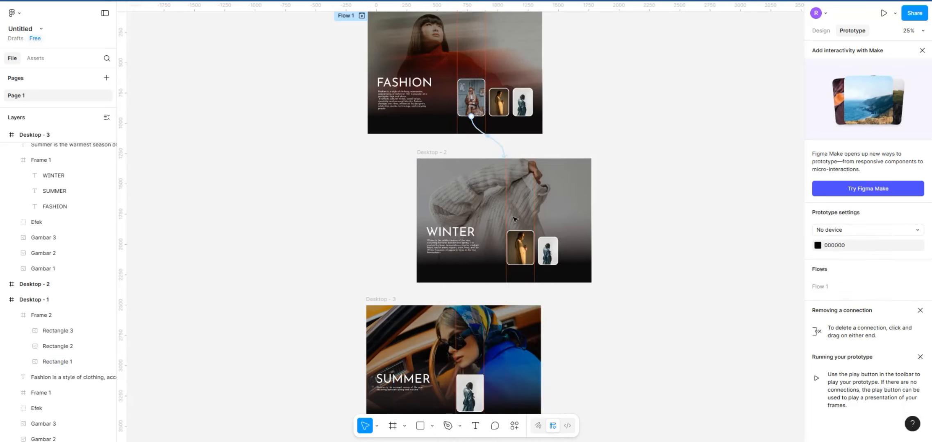
Try to connect the Rectangle 3 photo card in Desktop - 2 to the Desktop - 1 frame.
left_click(557, 251)
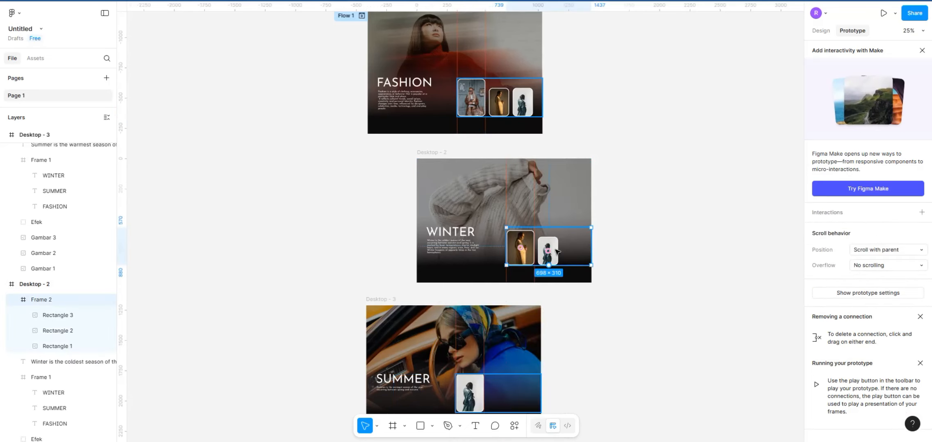
left_click(66, 332)
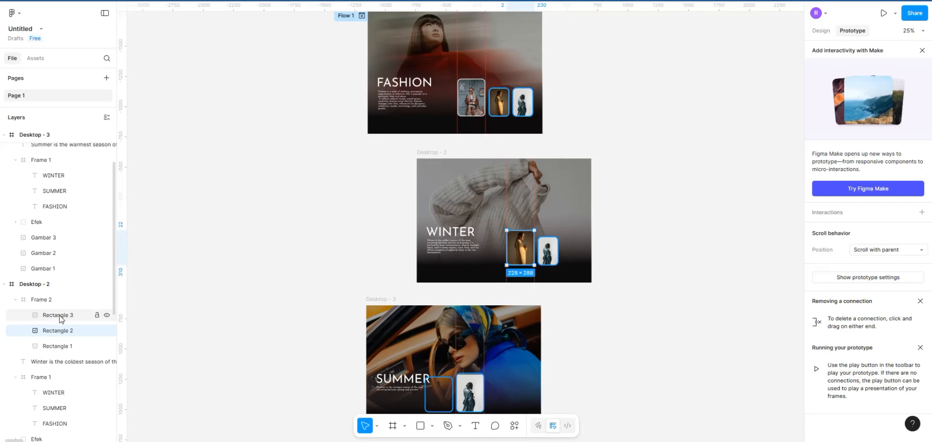
left_click(61, 317)
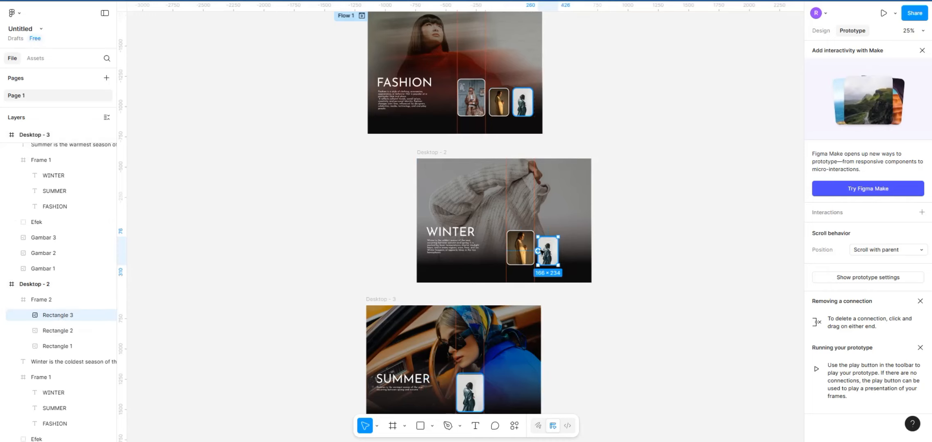
left_click_drag(538, 250, 422, 135)
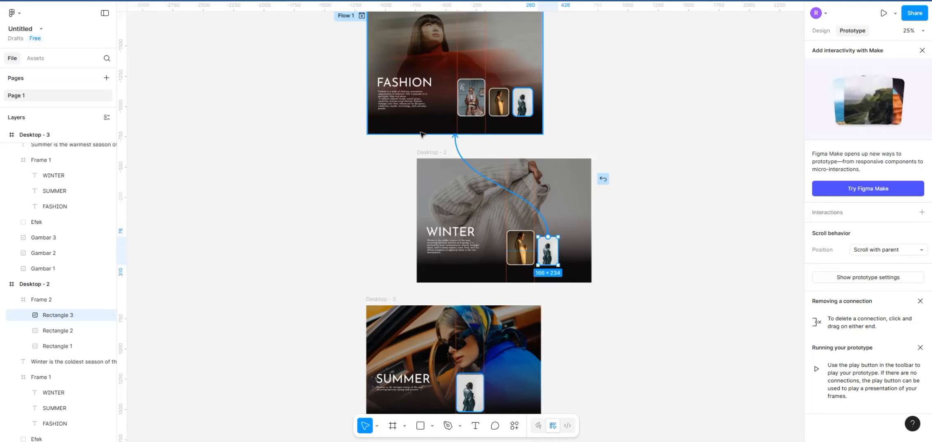
left_click_drag(422, 135, 542, 245)
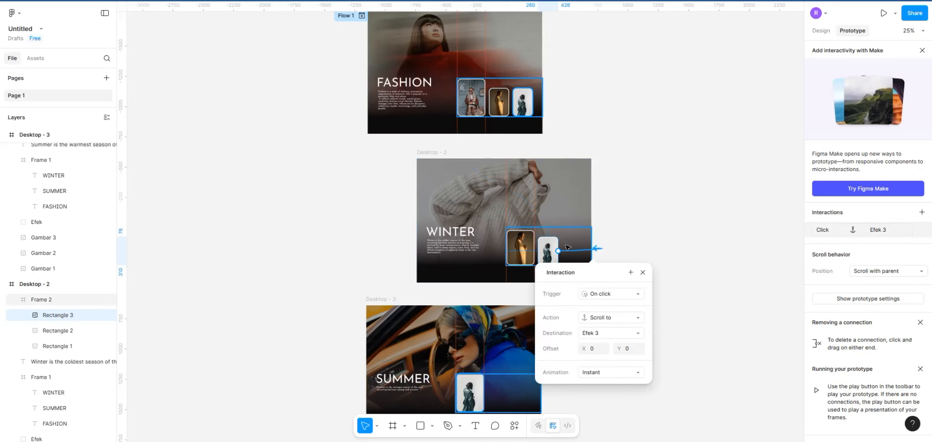
key("Escape")
Connect the Rectangle 2 photo card in Desktop - 2 to the Desktop - 1 frame with an On drag trigger.
left_click(526, 243)
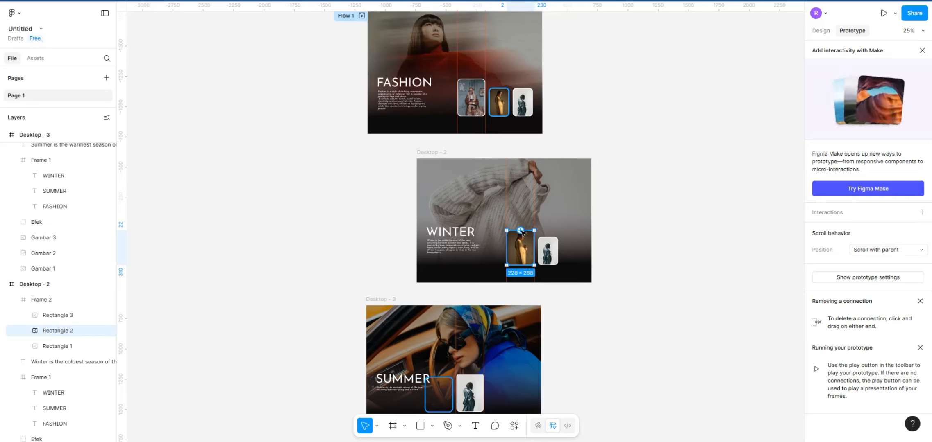
left_click_drag(520, 231, 437, 136)
left_click(473, 179)
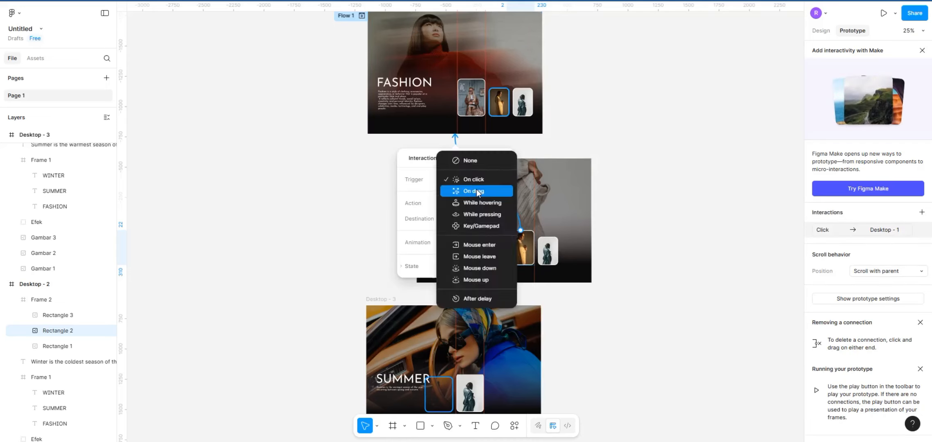
left_click(477, 191)
Connect the Rectangle 3 card in Desktop - 2 to Desktop - 3 on drag and delete its stray scroll interaction to Efek 3.
left_click(548, 251)
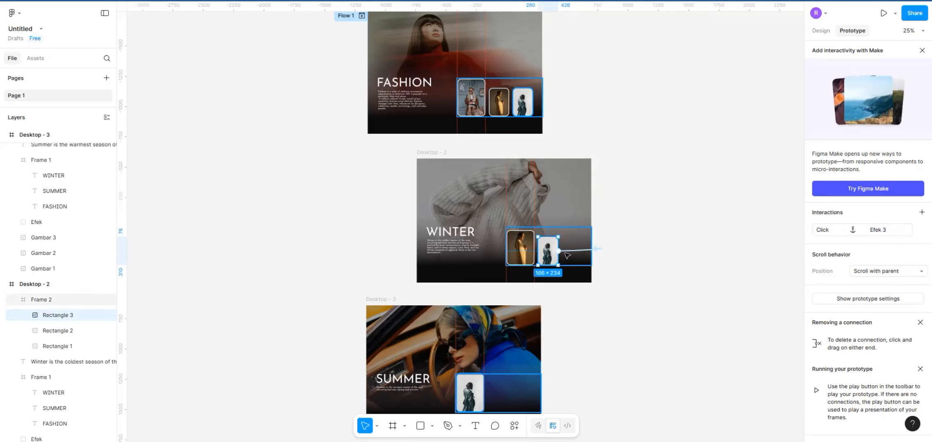
left_click_drag(560, 251, 529, 375)
left_click(596, 251)
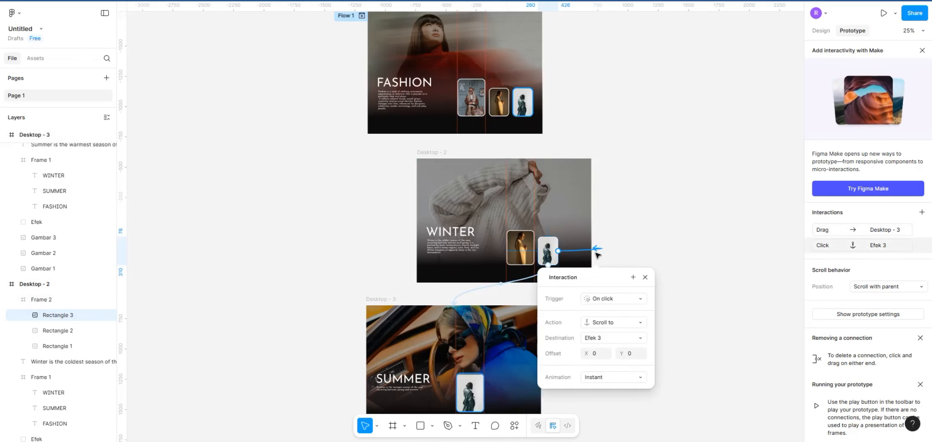
key("Delete")
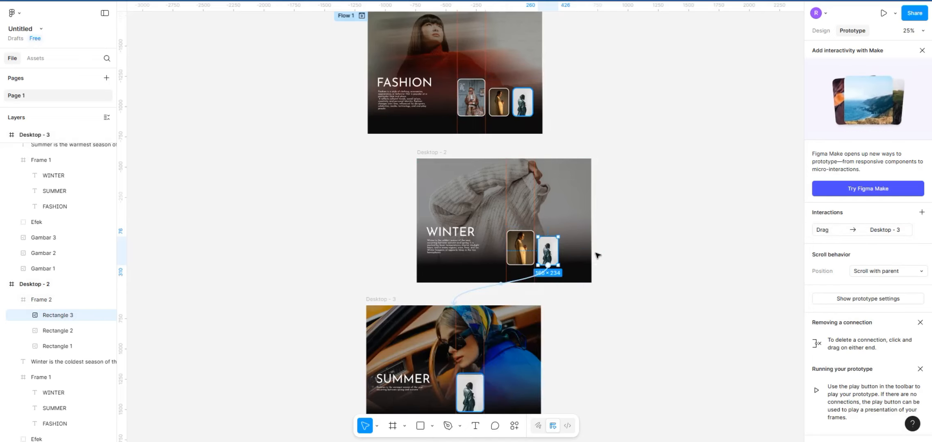
Review the trigger and animation settings of the connections leaving the Rectangle 2 and Rectangle 3 cards in Desktop - 2.
left_click(458, 304)
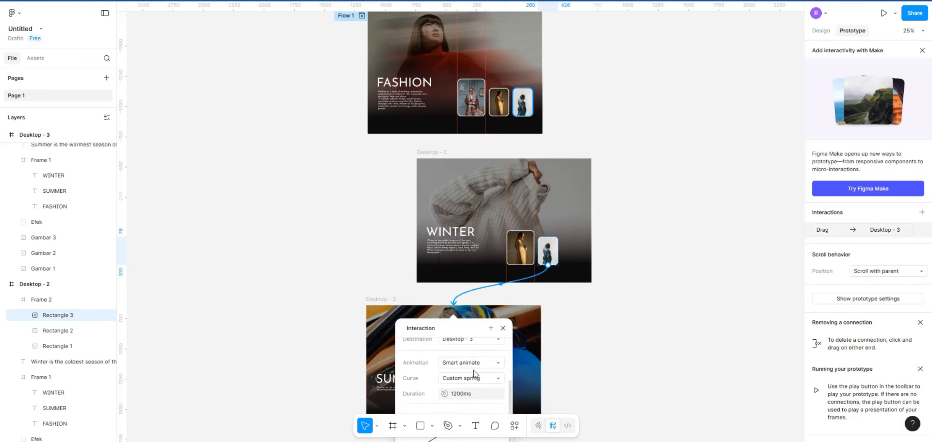
left_click(521, 242)
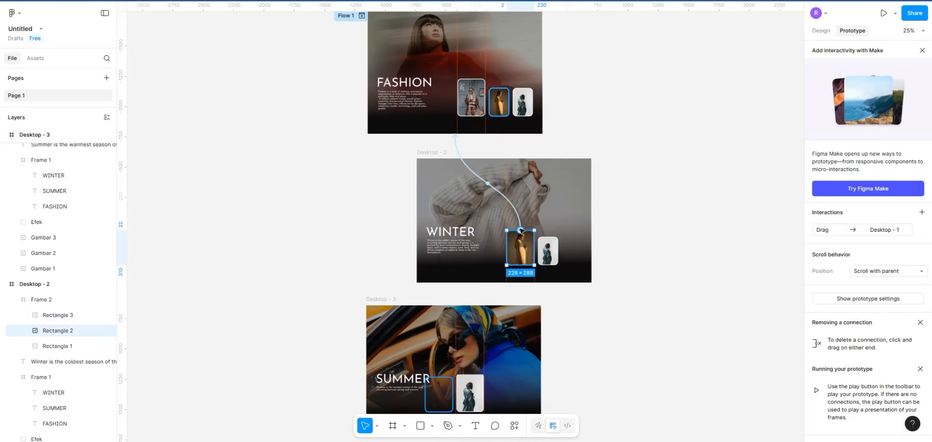
left_click(452, 136)
left_click(454, 137)
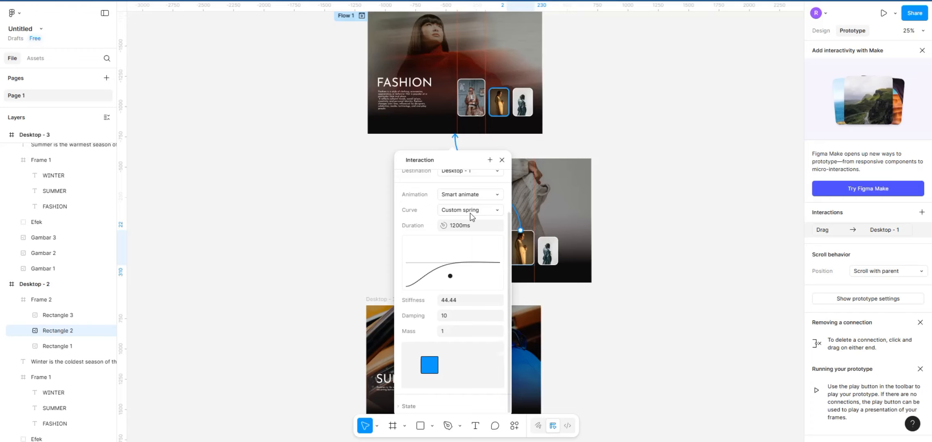
scroll(472, 211, "up", 2)
left_click(547, 249)
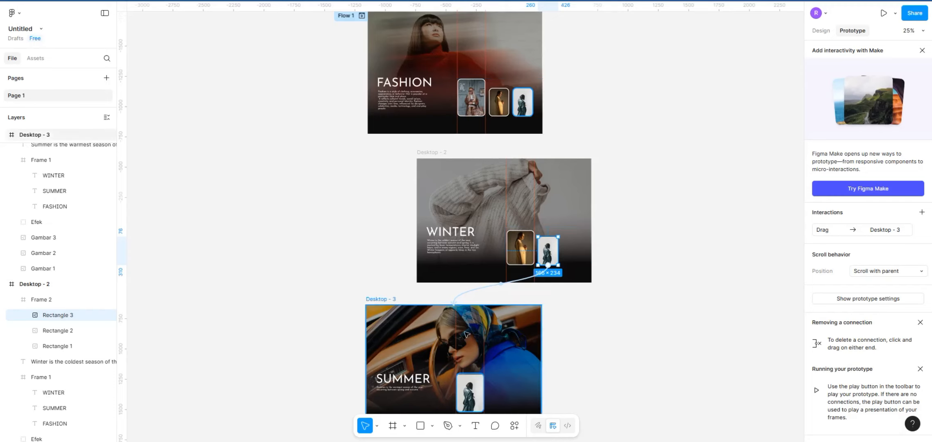
left_click(455, 303)
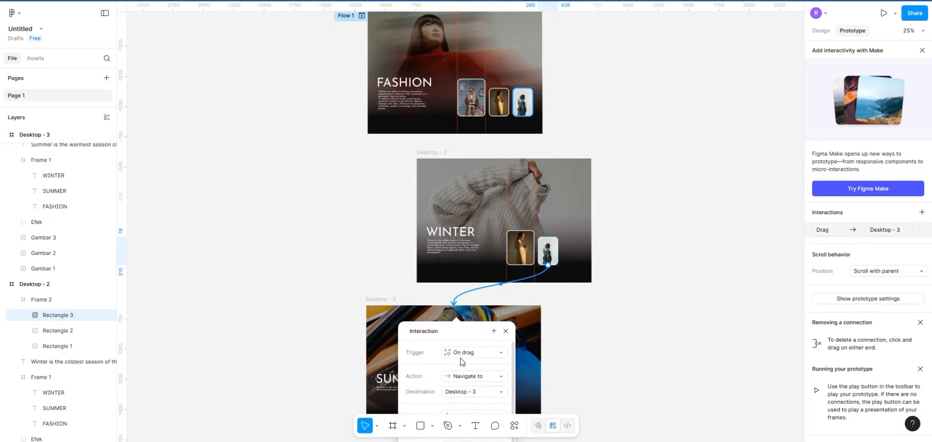
key("Escape")
Connect the Rectangle 3 photo card in Desktop - 3 to the Desktop - 2 frame with an On drag trigger.
left_click(475, 397)
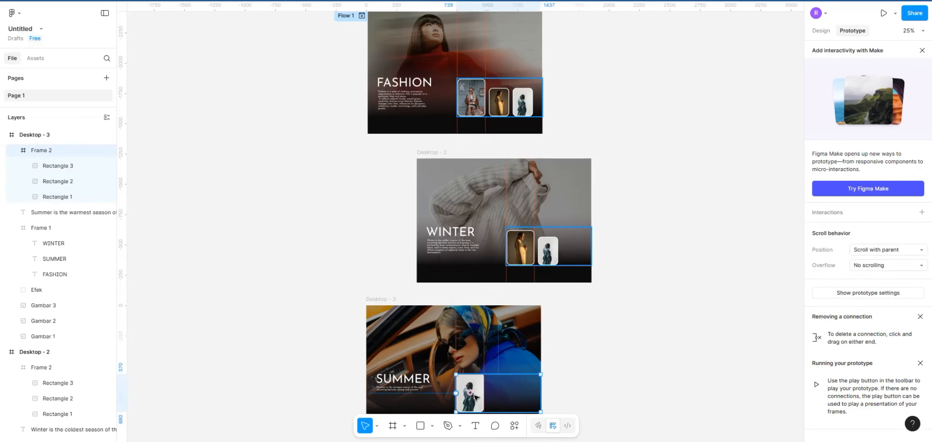
left_click(54, 172)
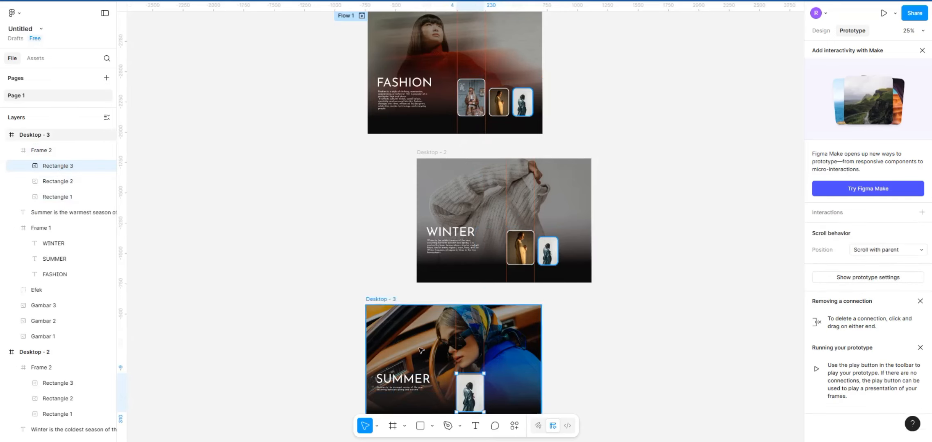
left_click_drag(470, 373, 449, 284)
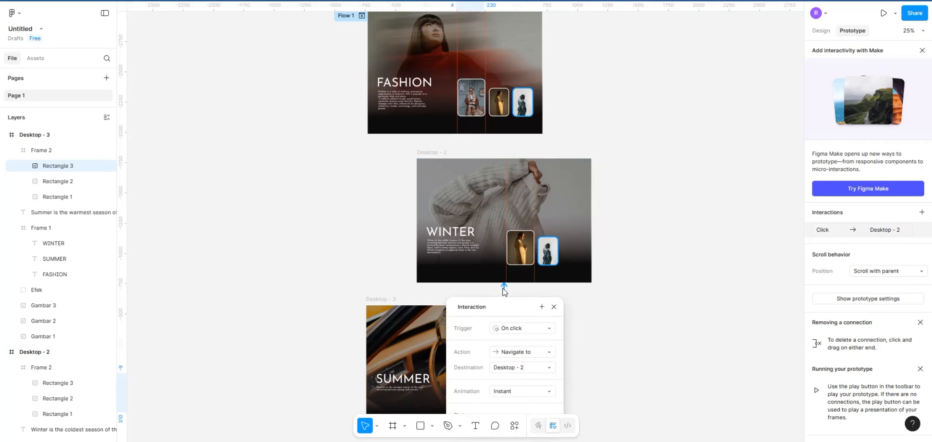
left_click(529, 329)
left_click(531, 338)
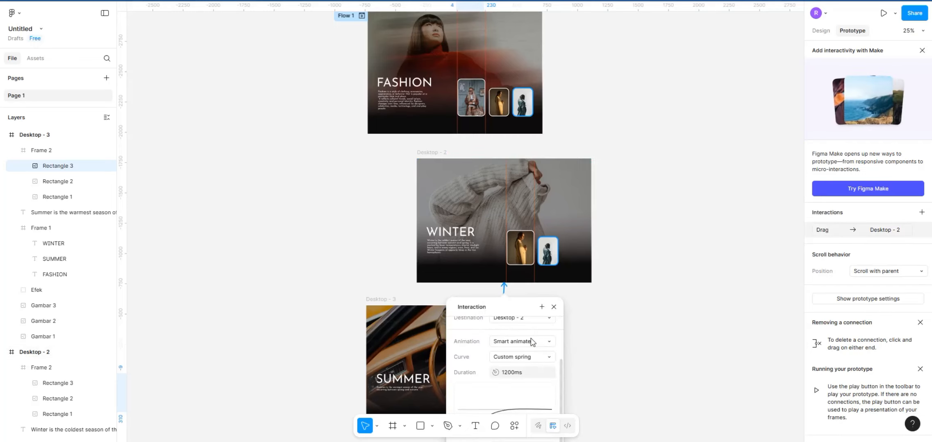
left_click(628, 273)
Look over the connections between the three desktop frames and play the prototype in presentation view.
scroll(638, 262, "down", 5)
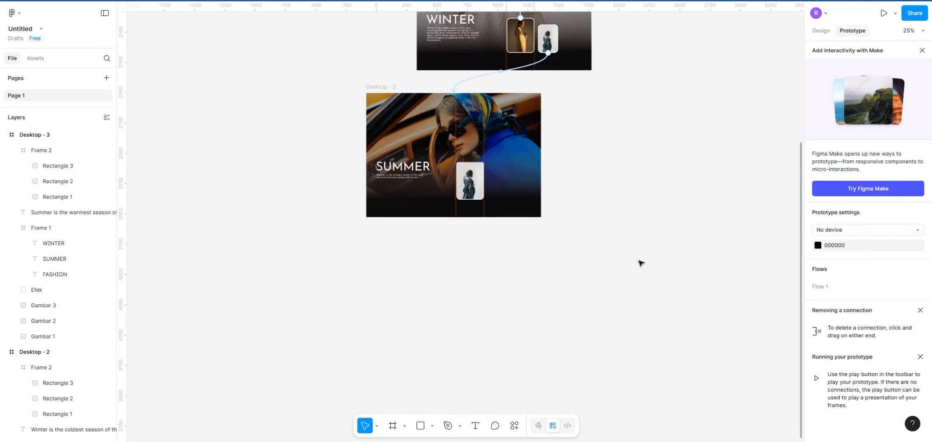
scroll(641, 263, "up", 6)
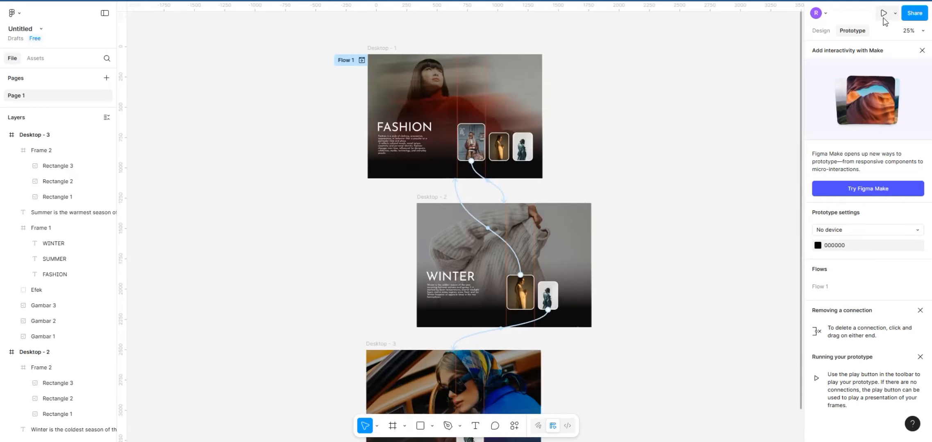
left_click(883, 13)
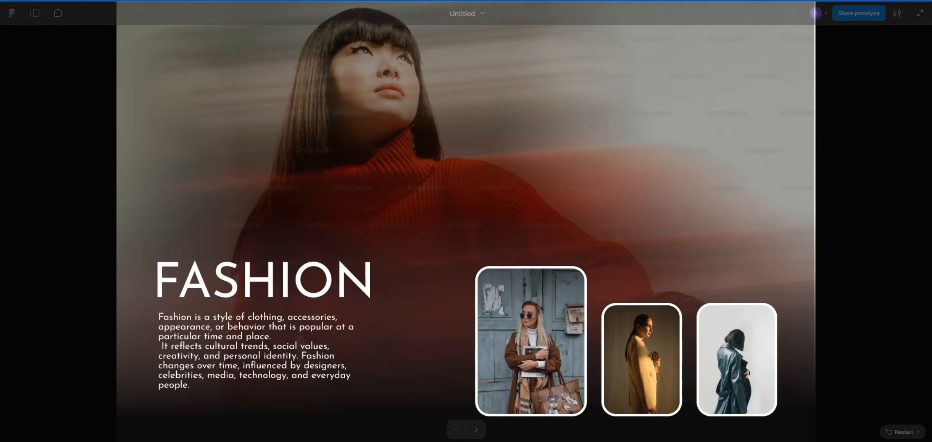
left_click(876, 1)
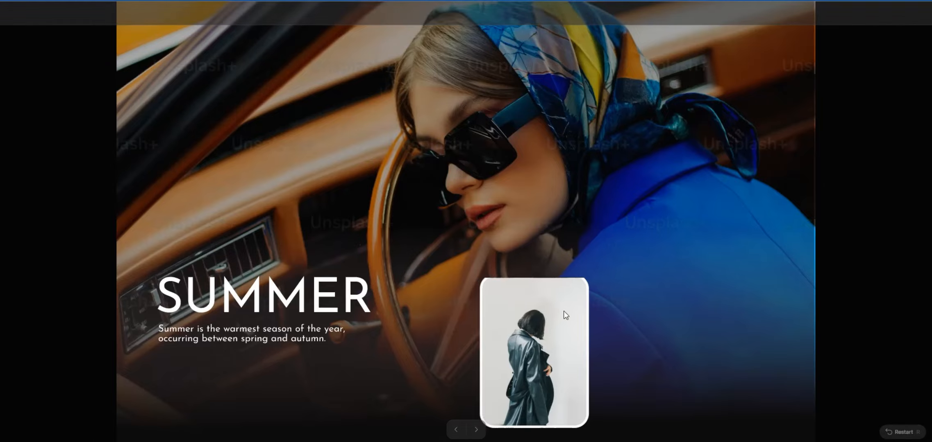
Test the drag transitions by swiping the photo cards back and forth through the FASHION, WINTER and SUMMER screens.
left_click_drag(563, 311, 637, 314)
left_click_drag(541, 340, 668, 333)
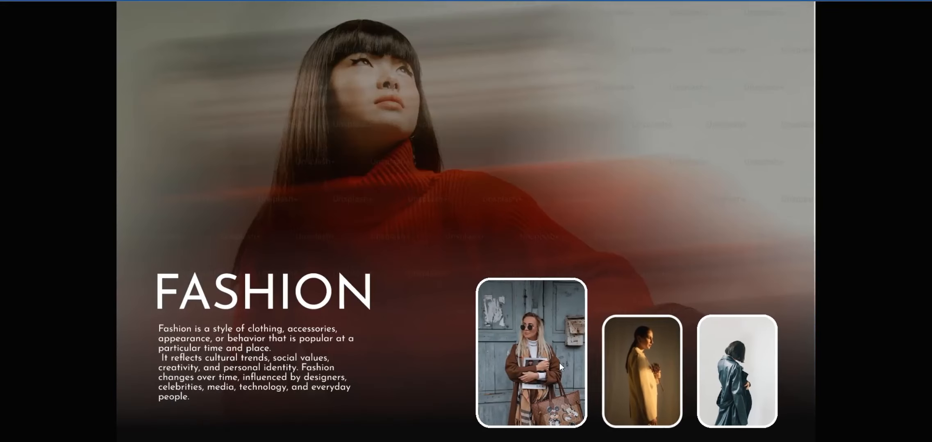
left_click_drag(558, 363, 512, 359)
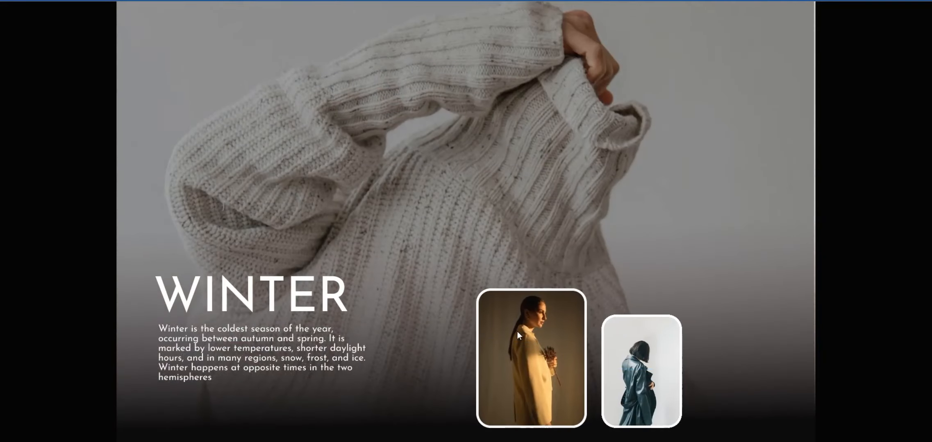
left_click_drag(516, 331, 634, 330)
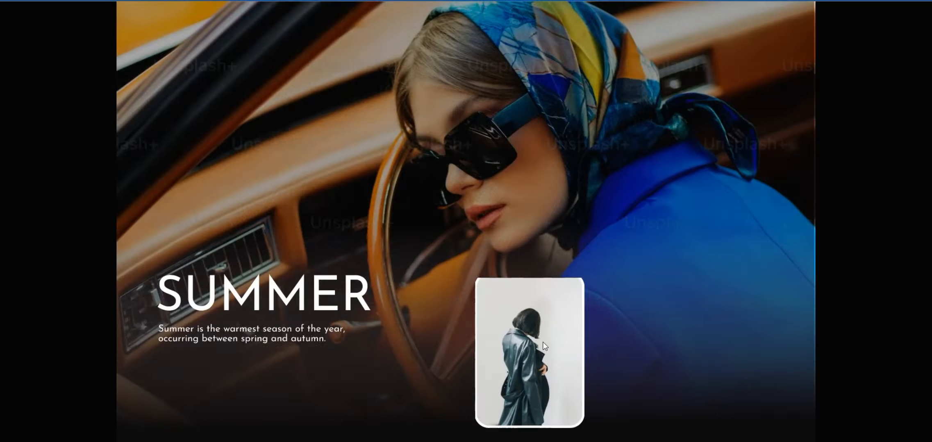
left_click_drag(542, 342, 623, 333)
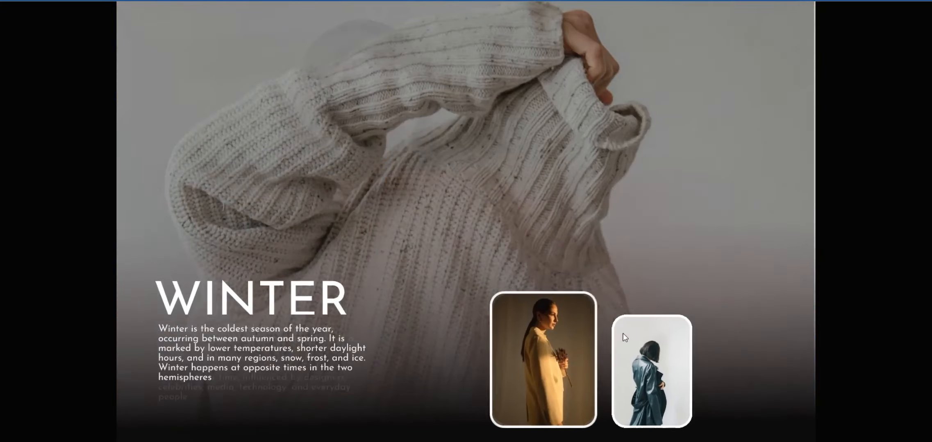
left_click_drag(553, 340, 457, 345)
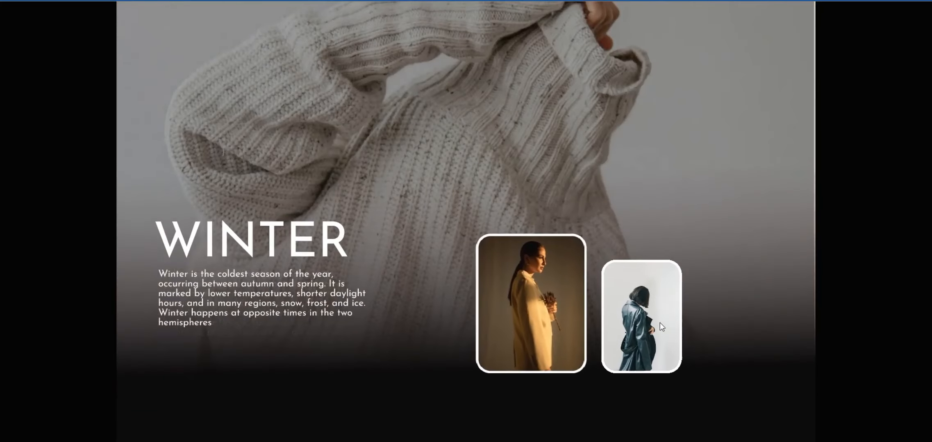
left_click_drag(659, 323, 686, 311)
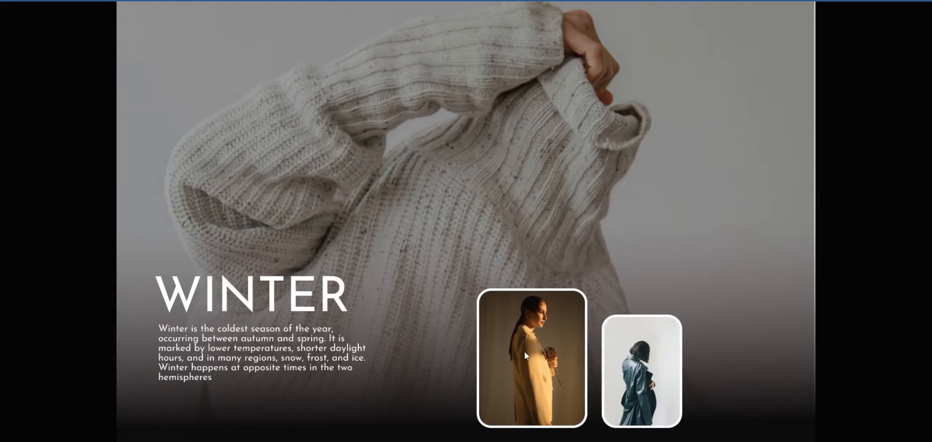
left_click_drag(524, 353, 644, 347)
left_click_drag(559, 352, 489, 348)
scroll(489, 348, "down", 1)
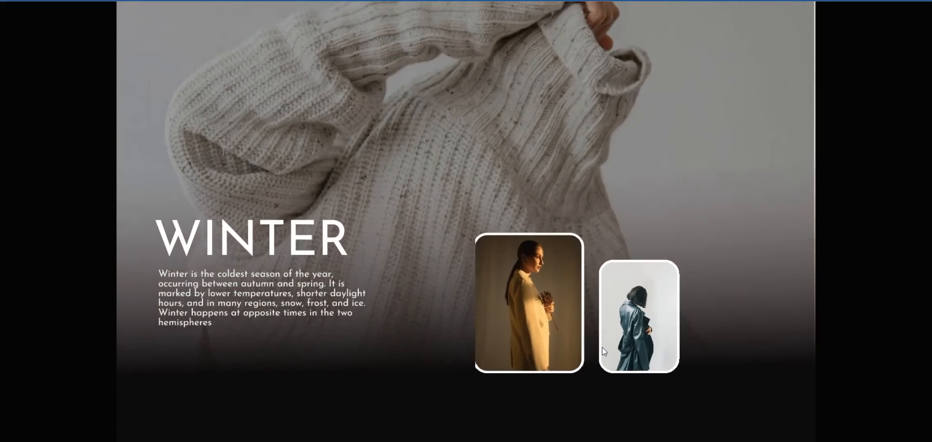
scroll(602, 347, "up", 1)
left_click_drag(602, 347, 536, 344)
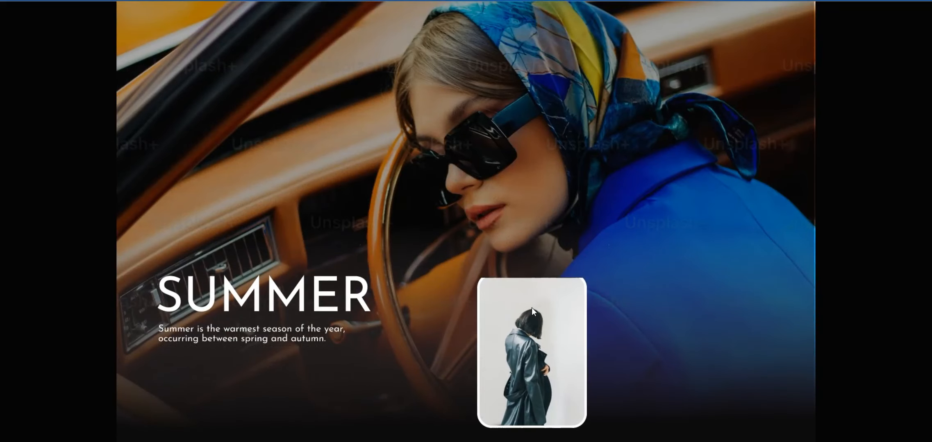